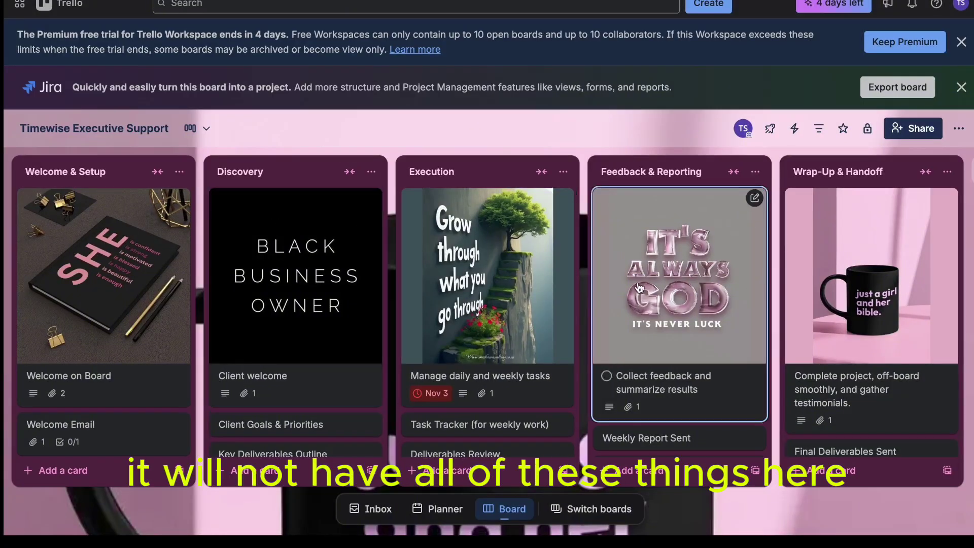
# Review the lists on the Timewise Executive Support board and the views available for it
pyautogui.scroll(-1, 639, 287)
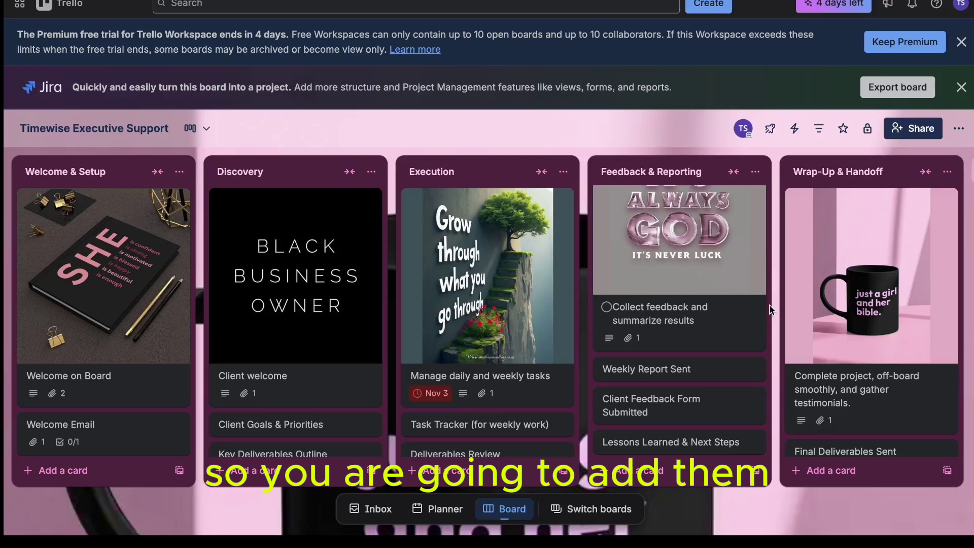
pyautogui.scroll(1, 680, 294)
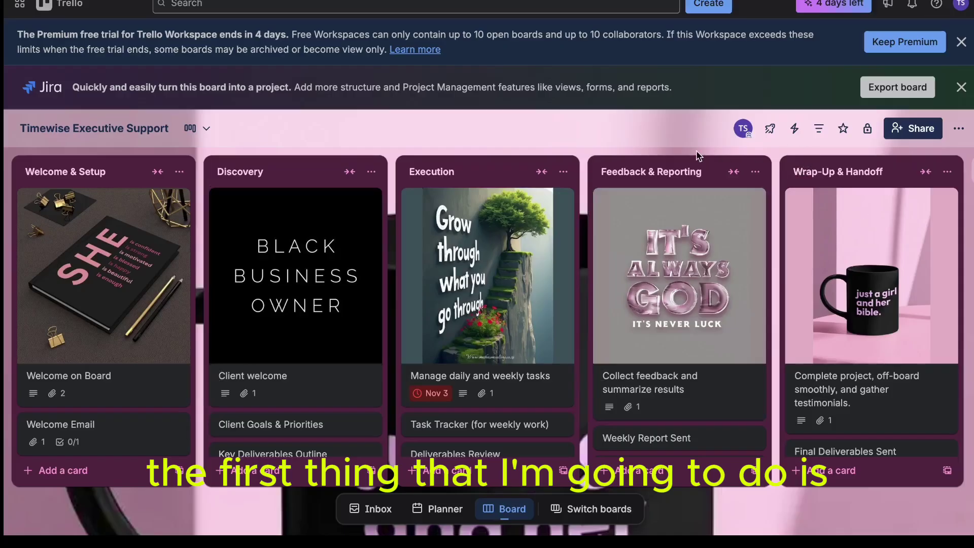
pyautogui.click(126, 127)
pyautogui.click(205, 128)
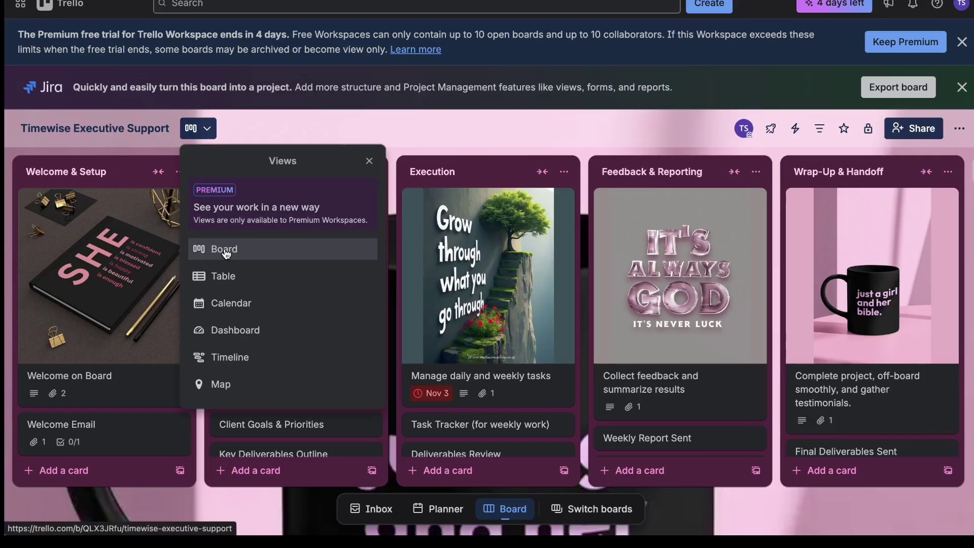
pyautogui.click(369, 161)
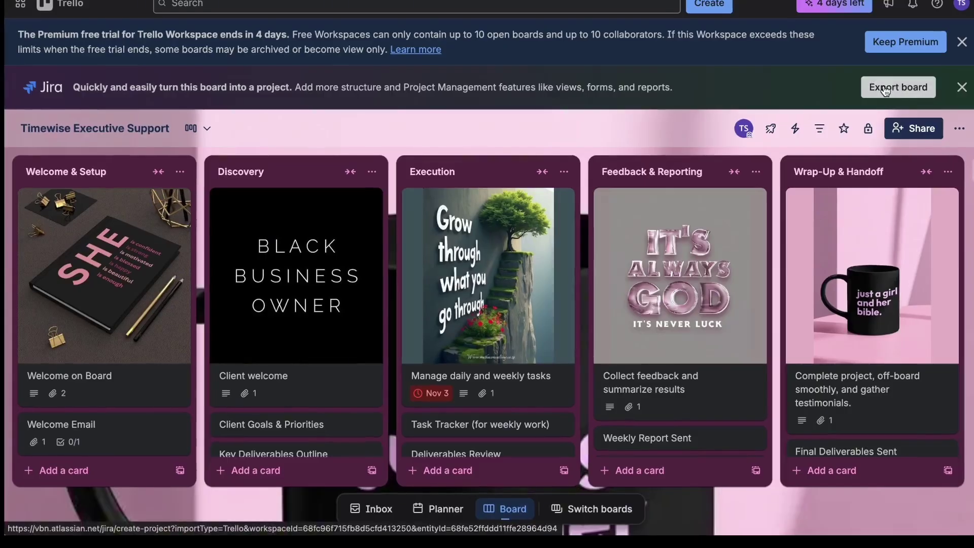
# Dismiss the Premium trial notice, and view the member's profile and visibility settings before returning to the board
pyautogui.click(961, 46)
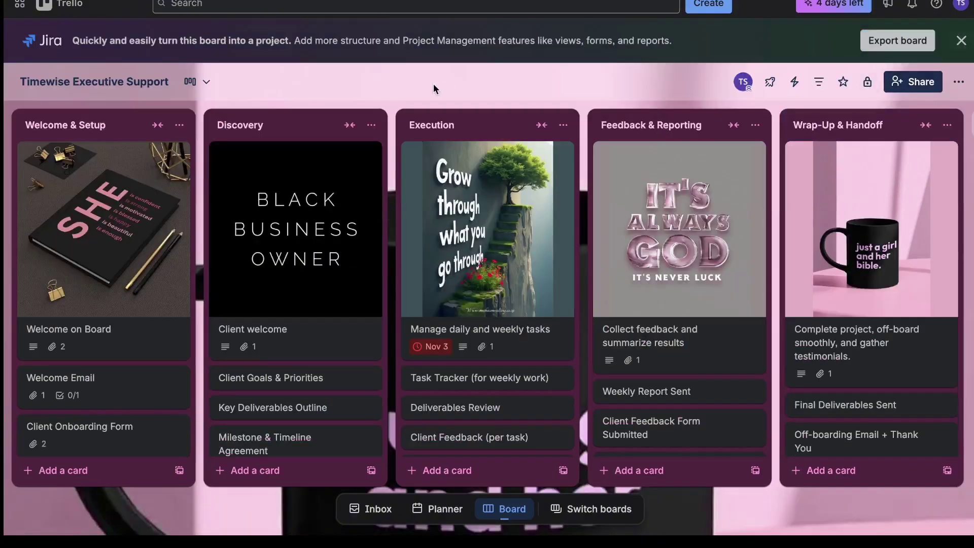
pyautogui.click(744, 82)
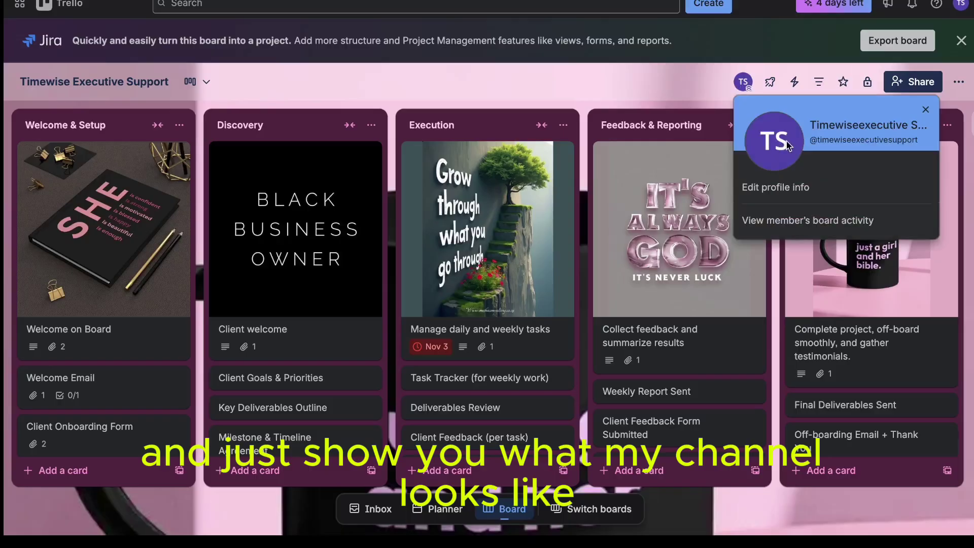
pyautogui.click(781, 188)
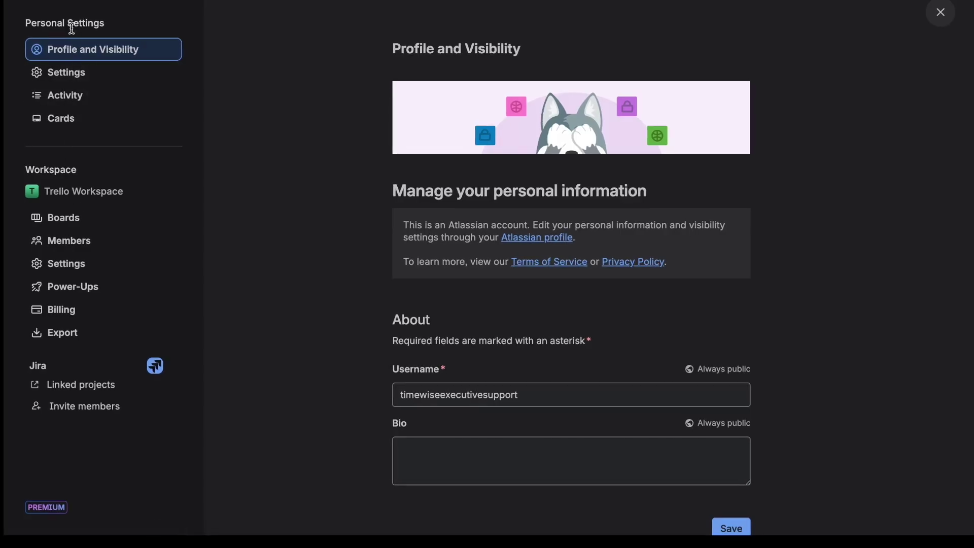
pyautogui.hotkey('alt', 'Left')
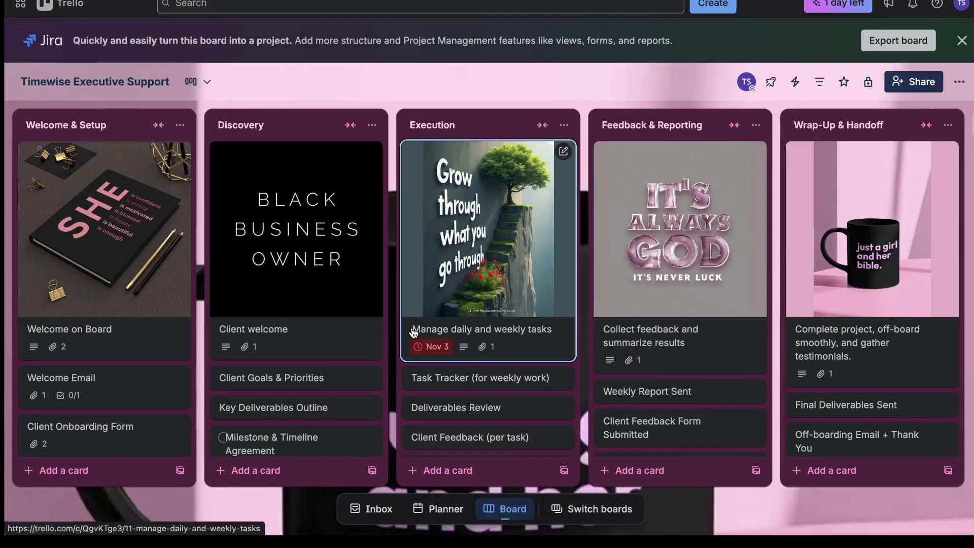
# Show the board switcher as a list limited to Trello Workspace, and check its workspace views
pyautogui.click(565, 512)
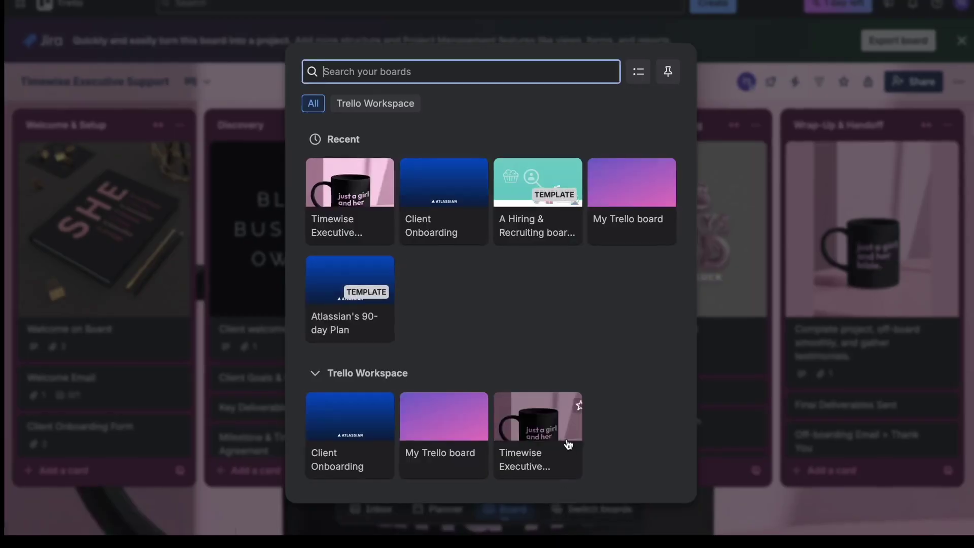
pyautogui.scroll(-1, 531, 261)
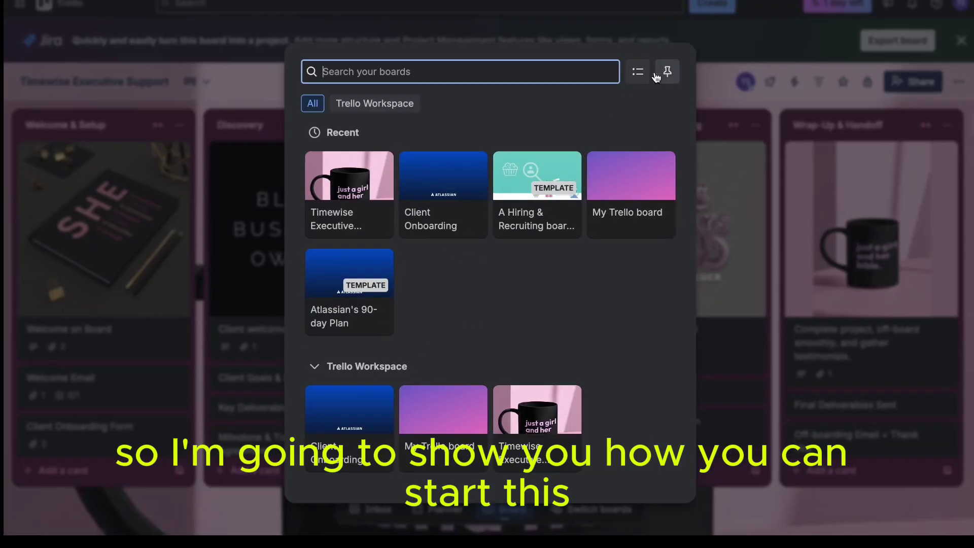
pyautogui.click(638, 72)
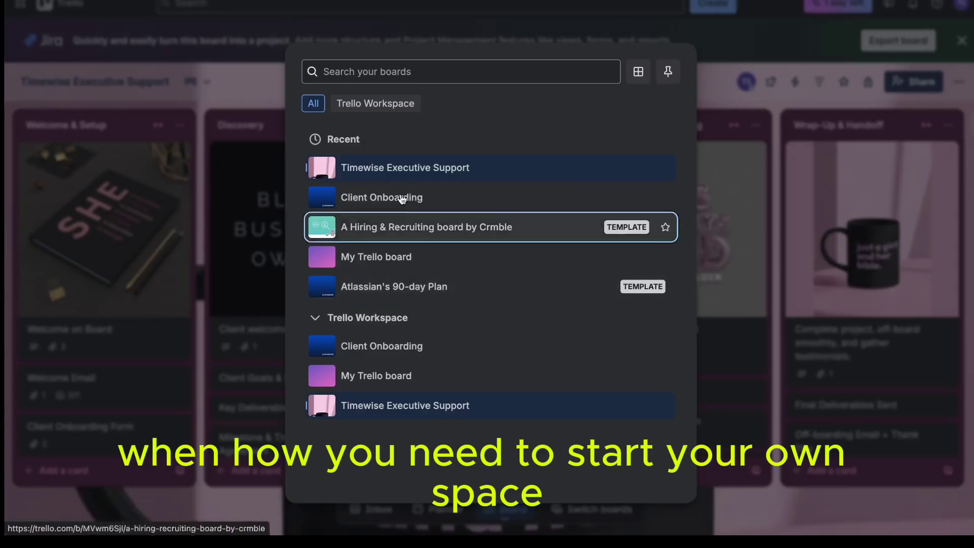
pyautogui.click(355, 103)
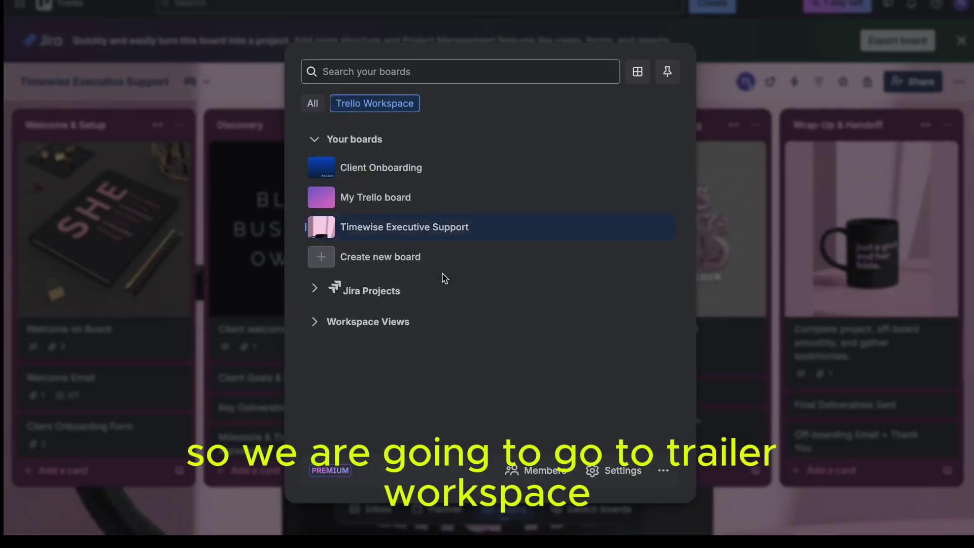
pyautogui.click(395, 325)
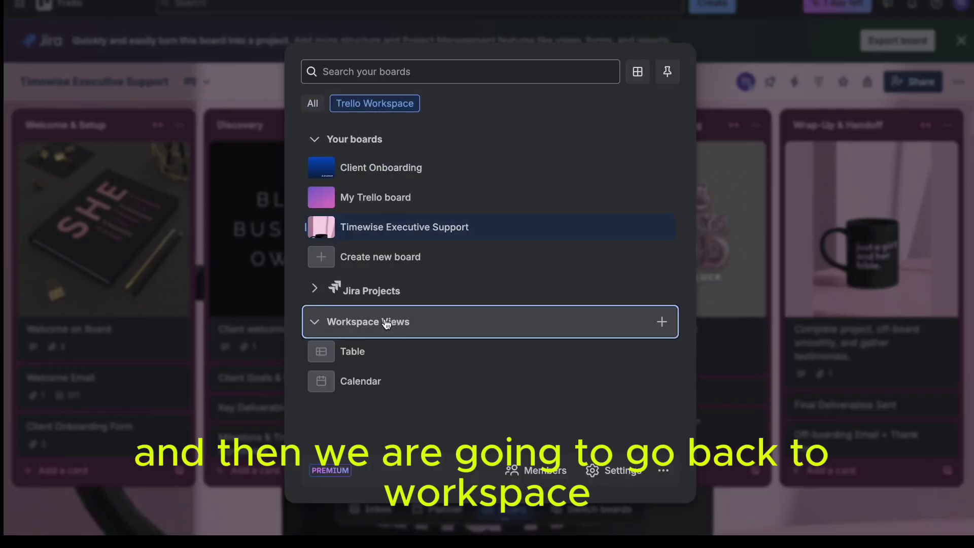
pyautogui.click(338, 322)
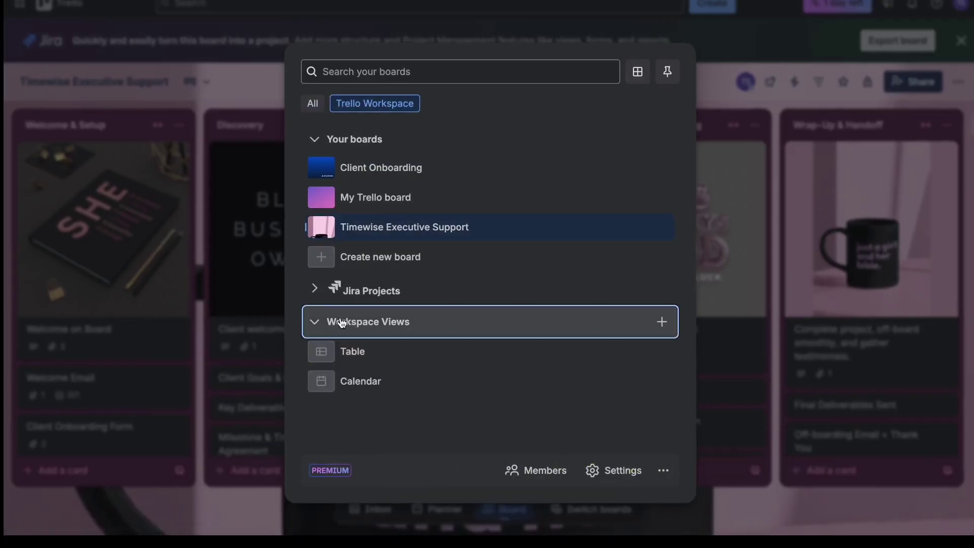
# Start a new board in Trello Workspace and title it Project Management
pyautogui.click(361, 267)
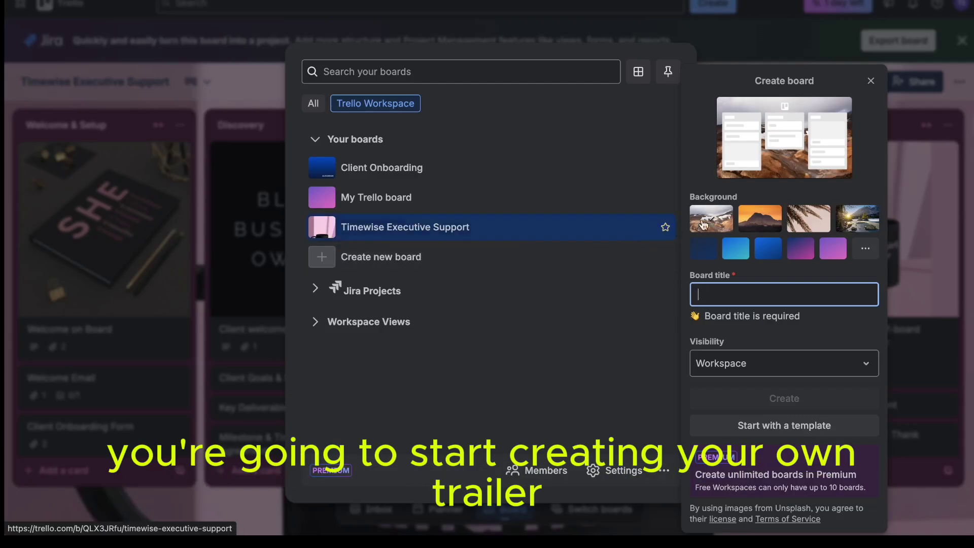
pyautogui.click(782, 147)
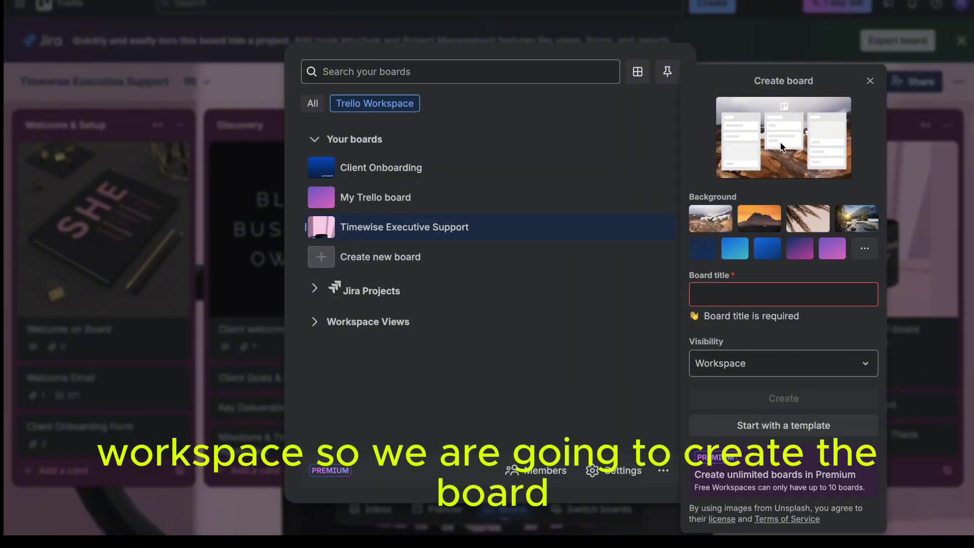
pyautogui.click(718, 295)
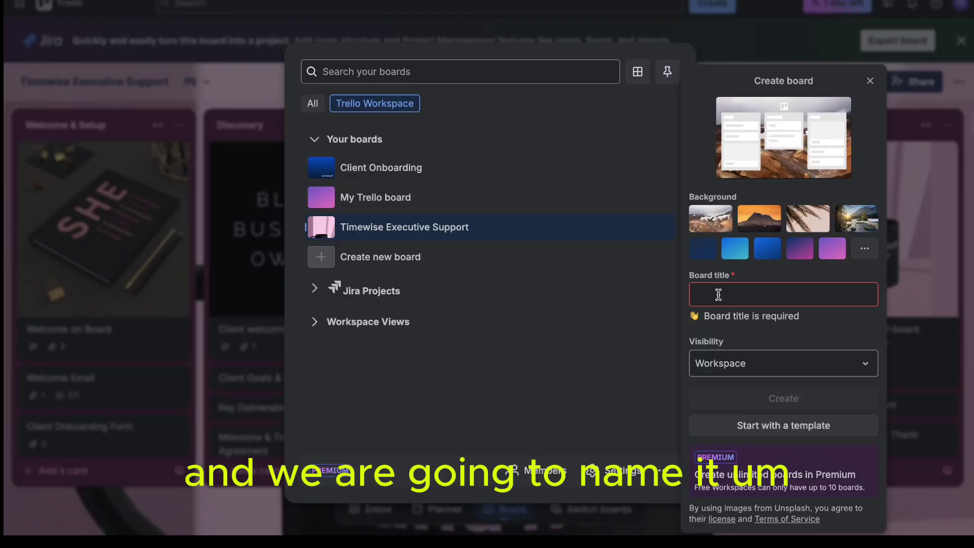
pyautogui.press('capslock')
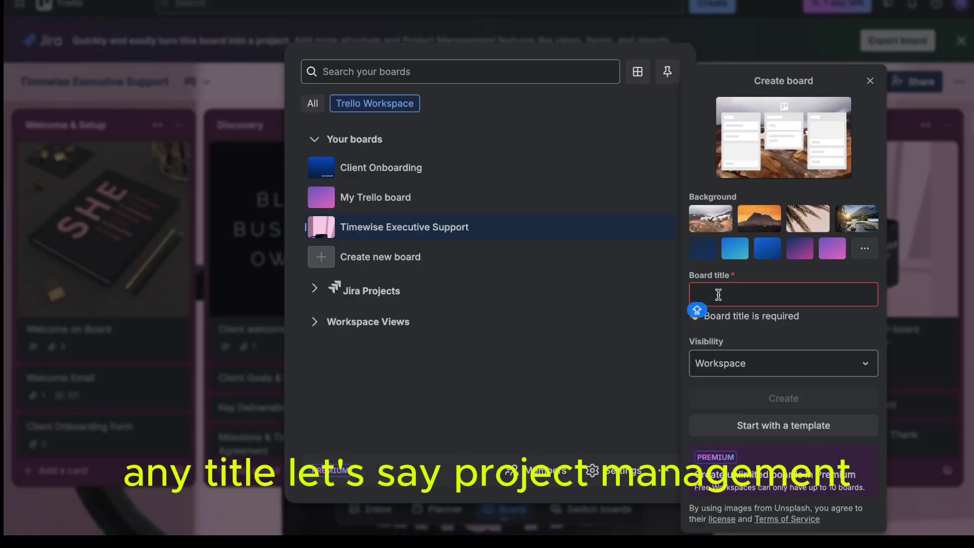
pyautogui.write('Project Management')
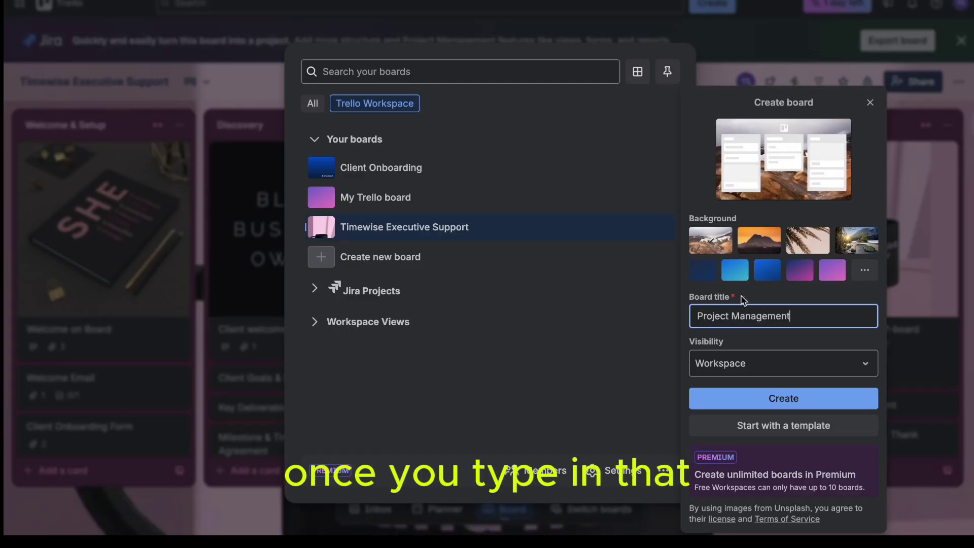
# Set the new board's visibility to Private and create the board
pyautogui.click(755, 365)
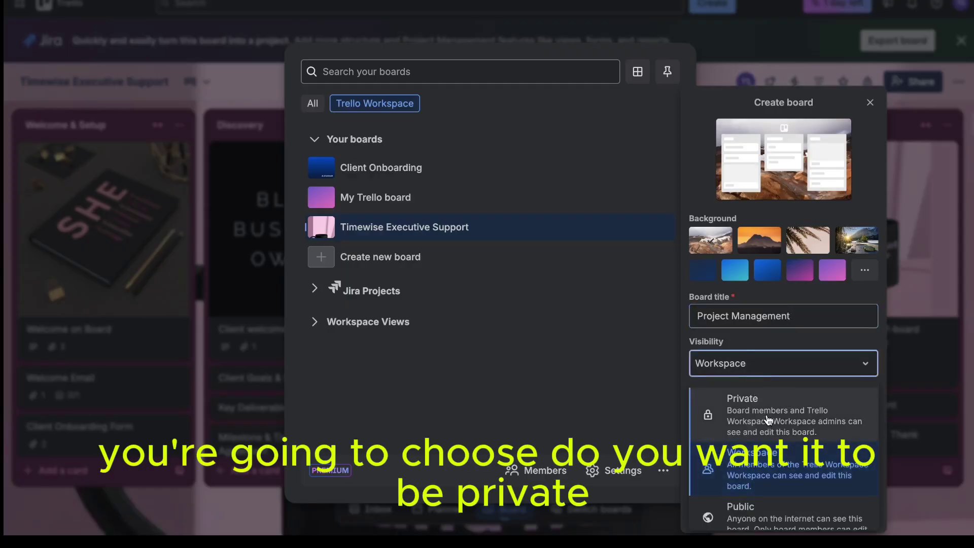
pyautogui.scroll(-1, 768, 420)
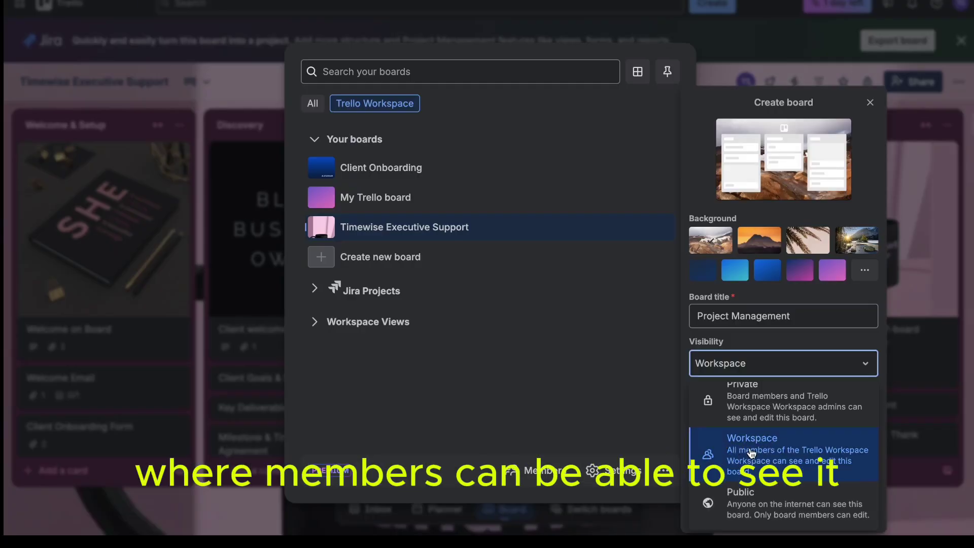
pyautogui.click(754, 406)
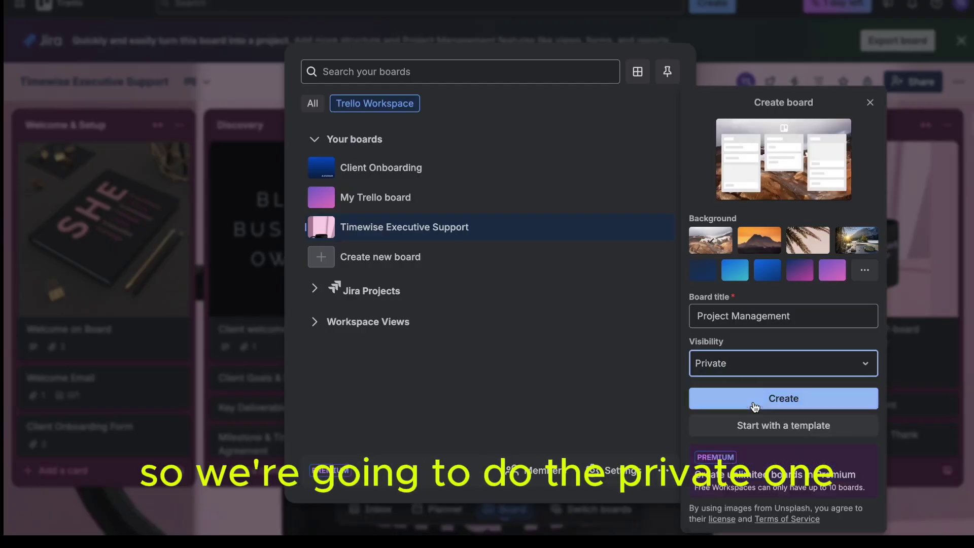
pyautogui.click(756, 401)
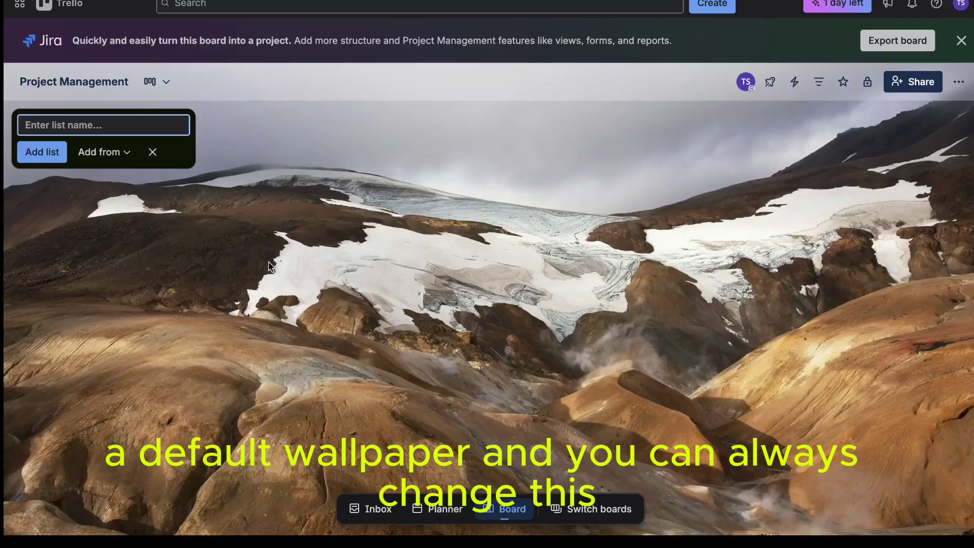
# Open the board's background options and try the custom BLACK BUSINESS OWNER and desk setup images
pyautogui.click(460, 178)
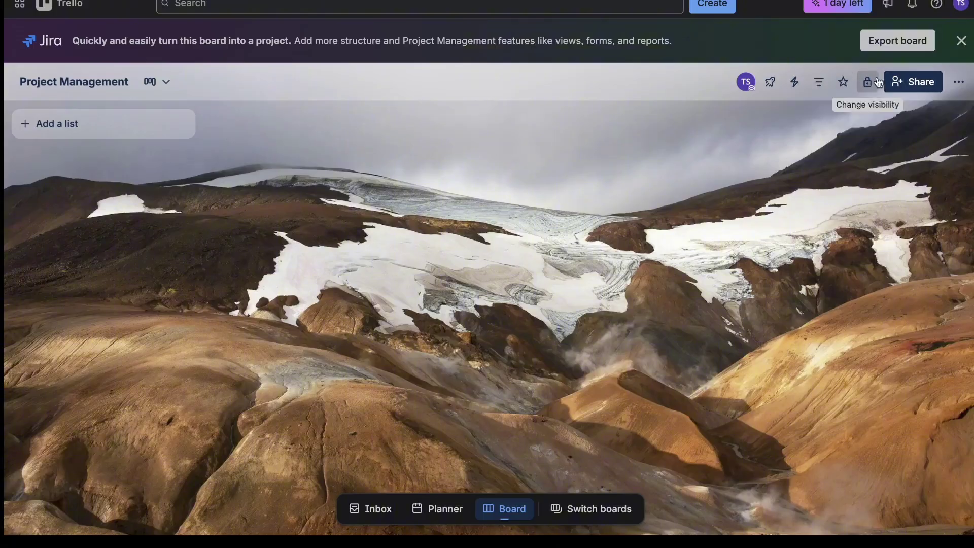
pyautogui.click(960, 82)
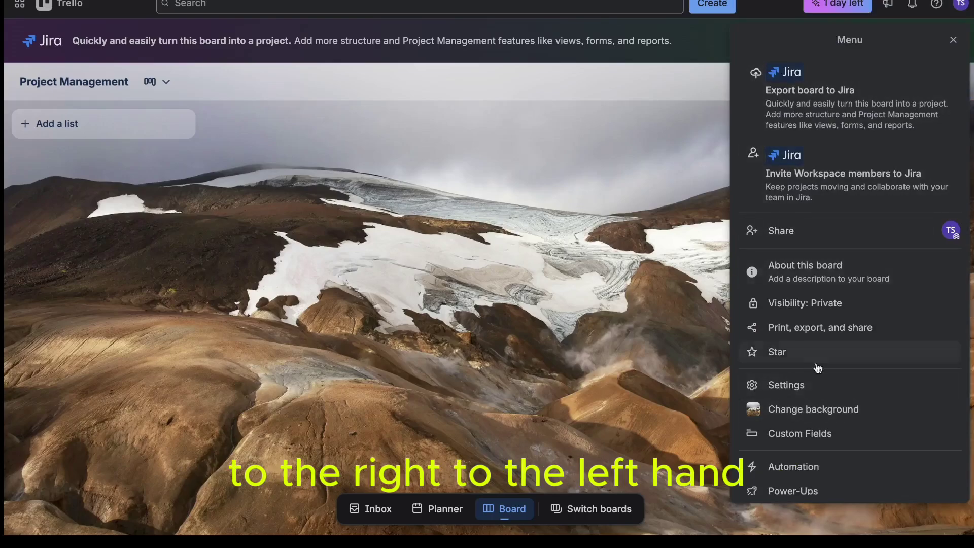
pyautogui.click(801, 417)
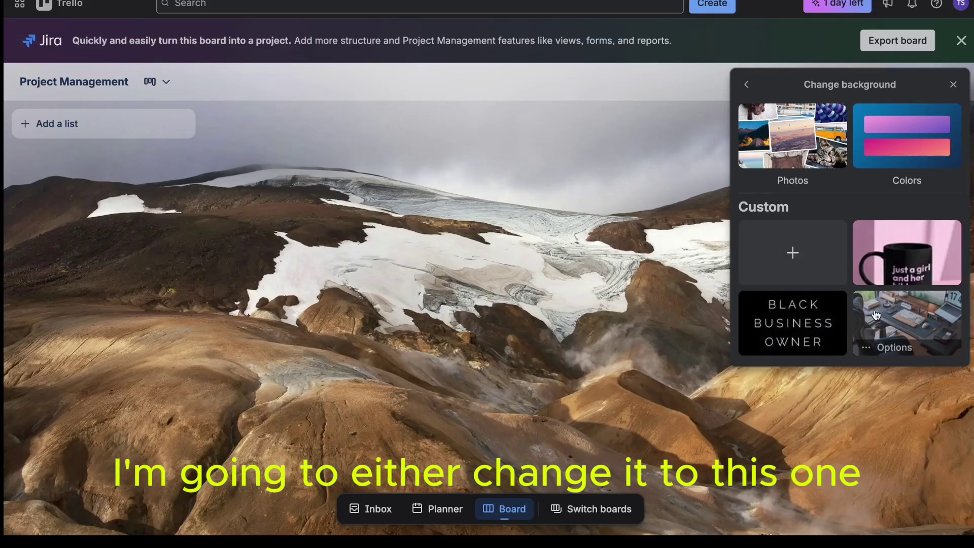
pyautogui.click(820, 321)
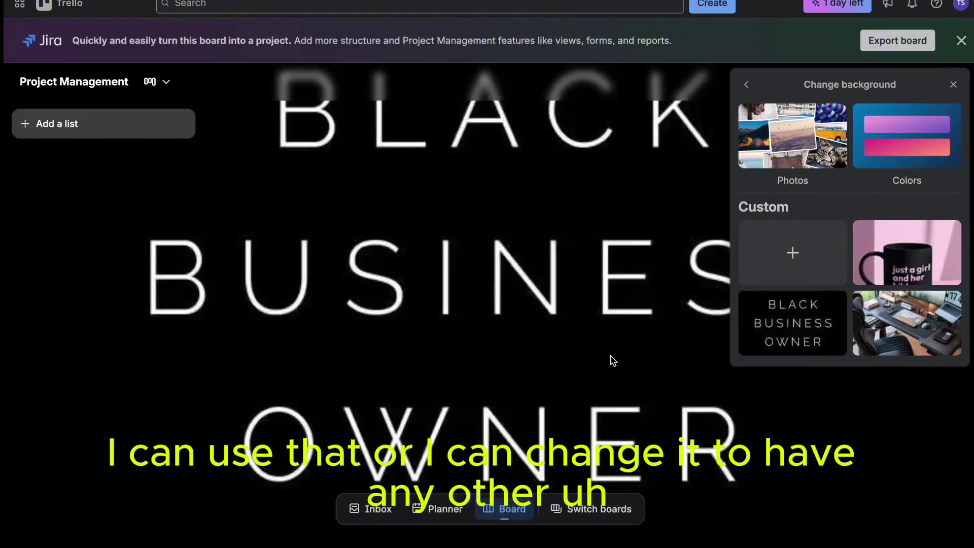
pyautogui.click(883, 320)
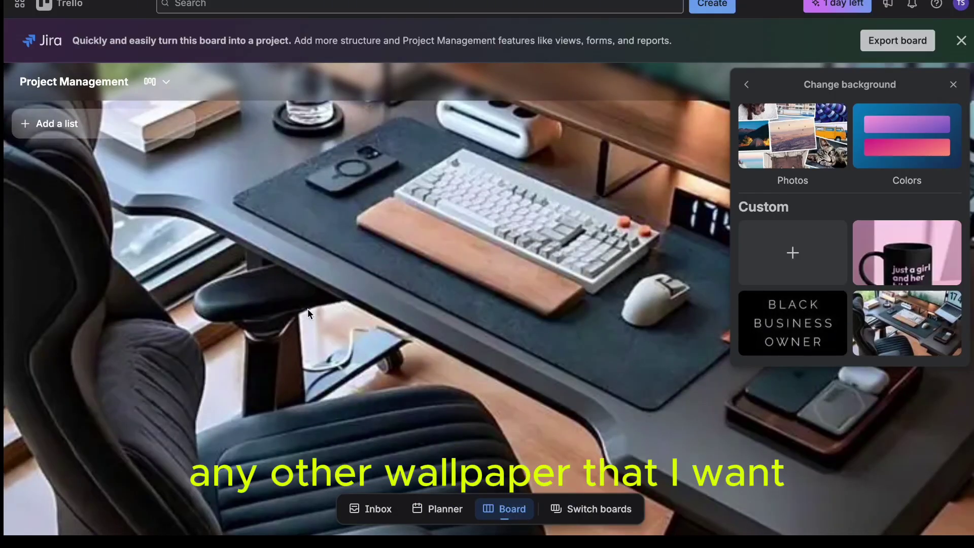
# Upload _ (4).jpeg from Downloads as the board's custom background and close the background options
pyautogui.click(785, 252)
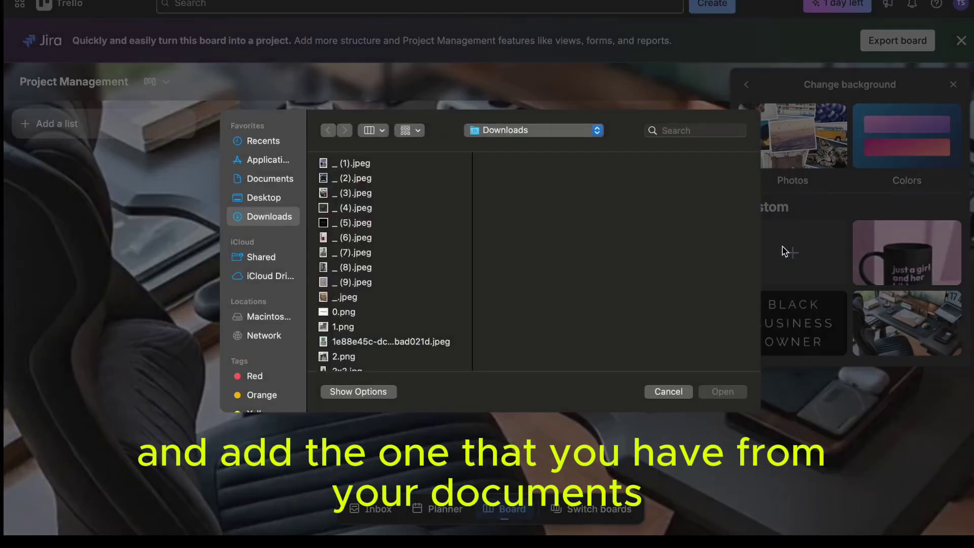
pyautogui.click(351, 209)
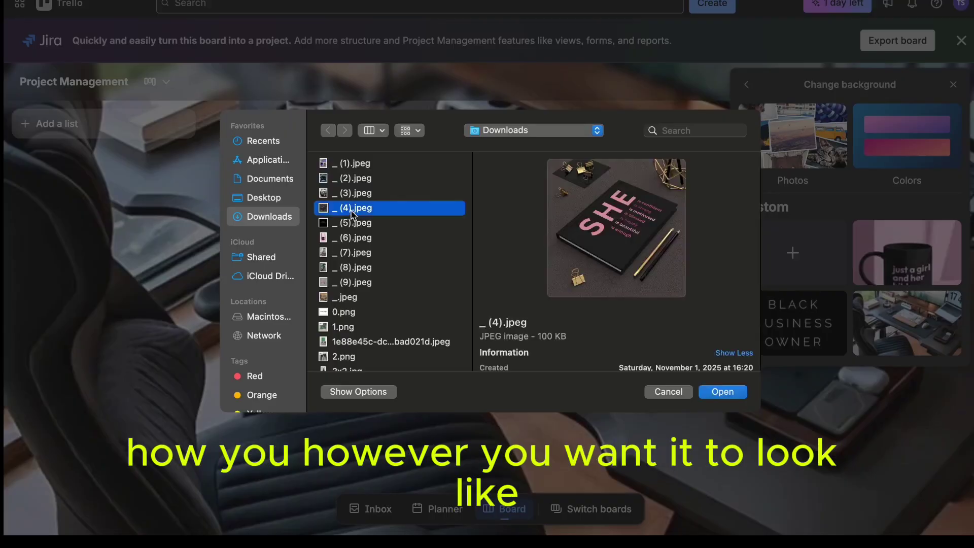
pyautogui.click(720, 395)
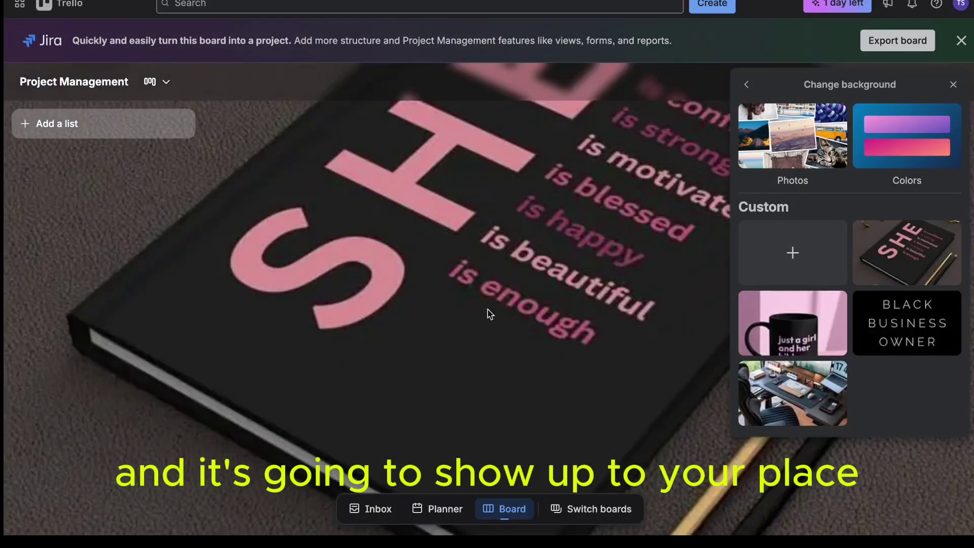
pyautogui.click(953, 85)
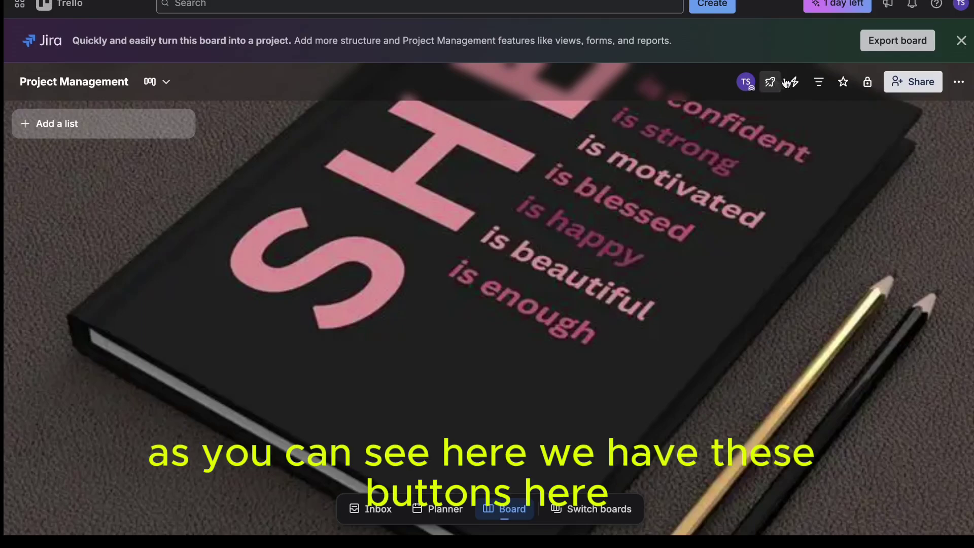
# Check the board's visibility options and choose Private
pyautogui.click(867, 87)
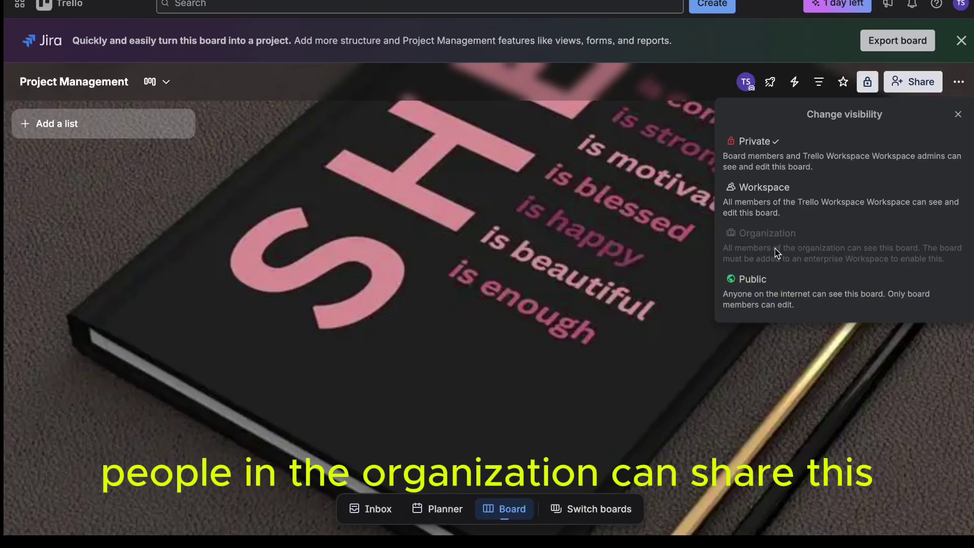
pyautogui.click(775, 167)
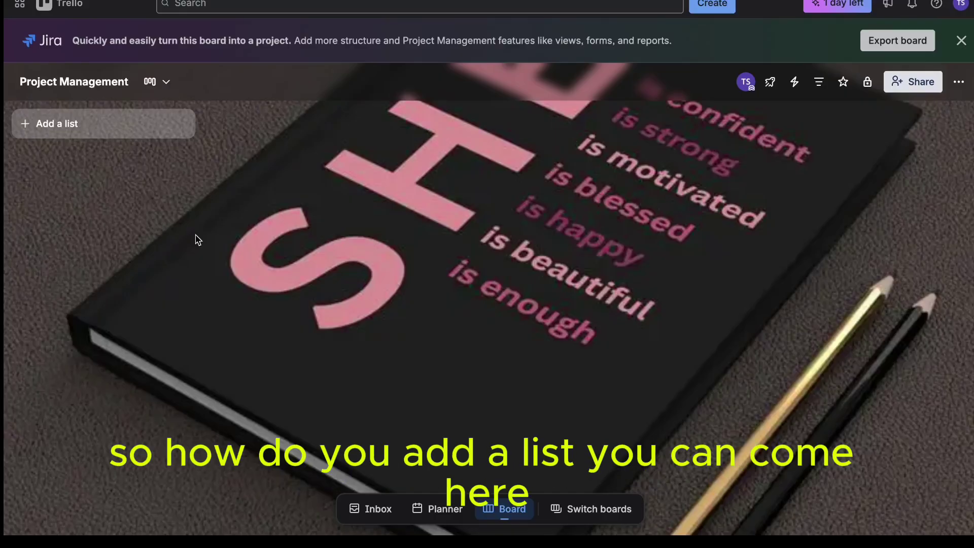
# Add a list named "Launching of the product" to the Project Management board
pyautogui.click(107, 130)
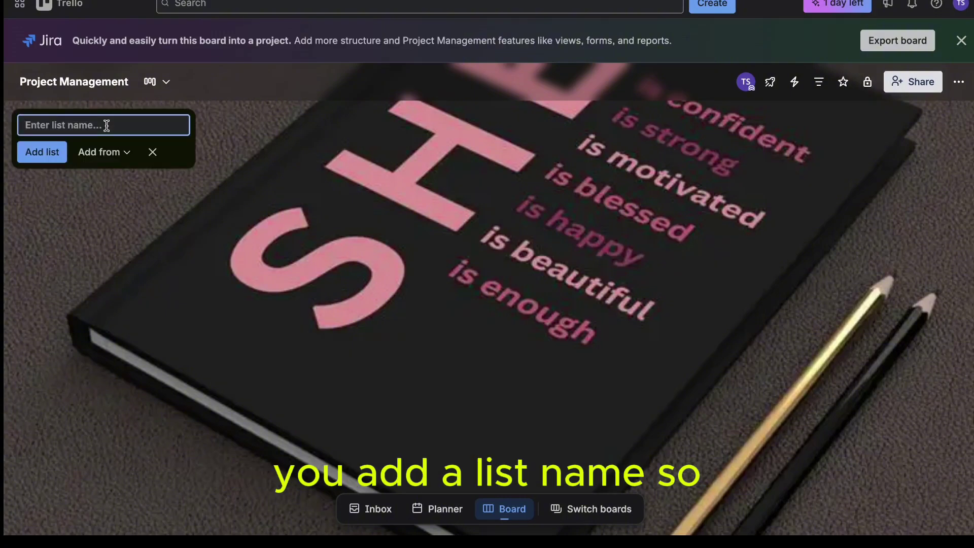
pyautogui.press('capslock')
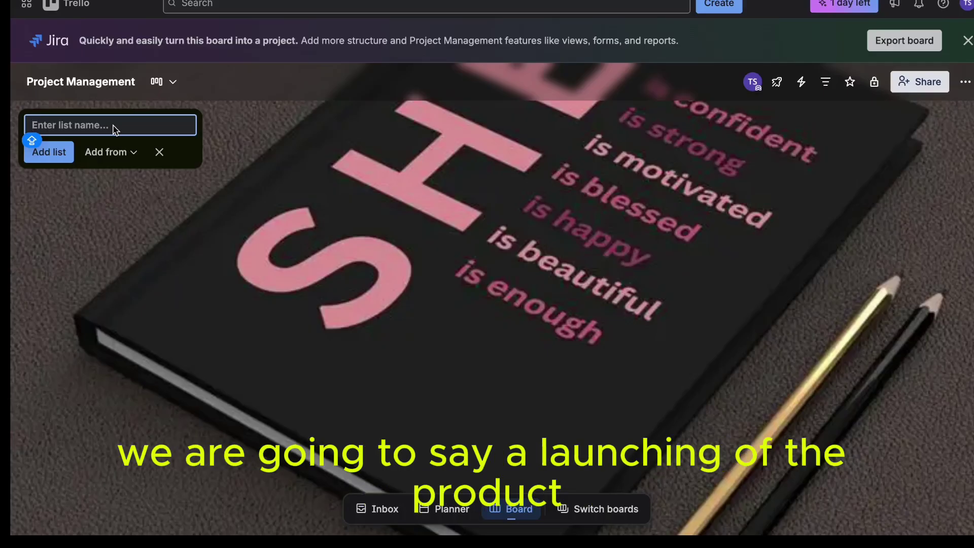
pyautogui.write('L')
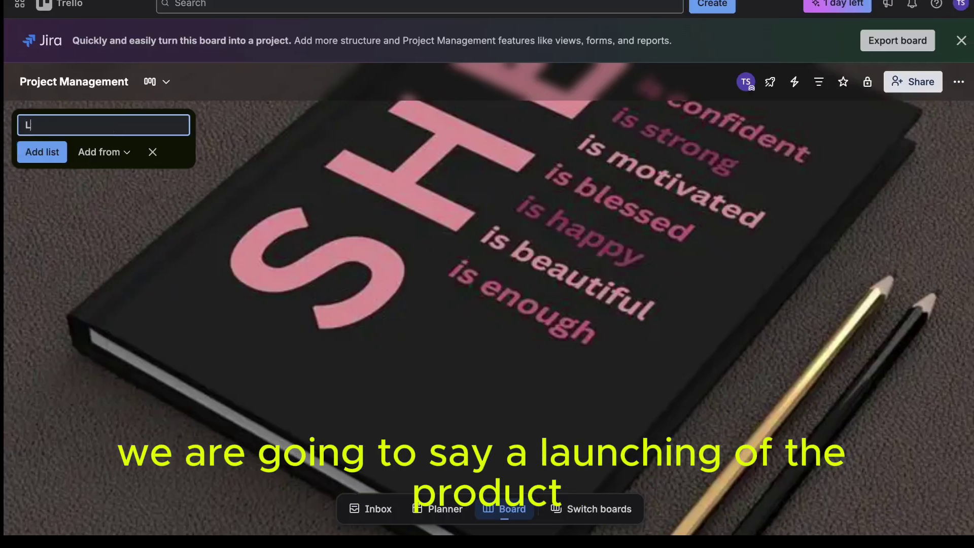
pyautogui.write('aunch')
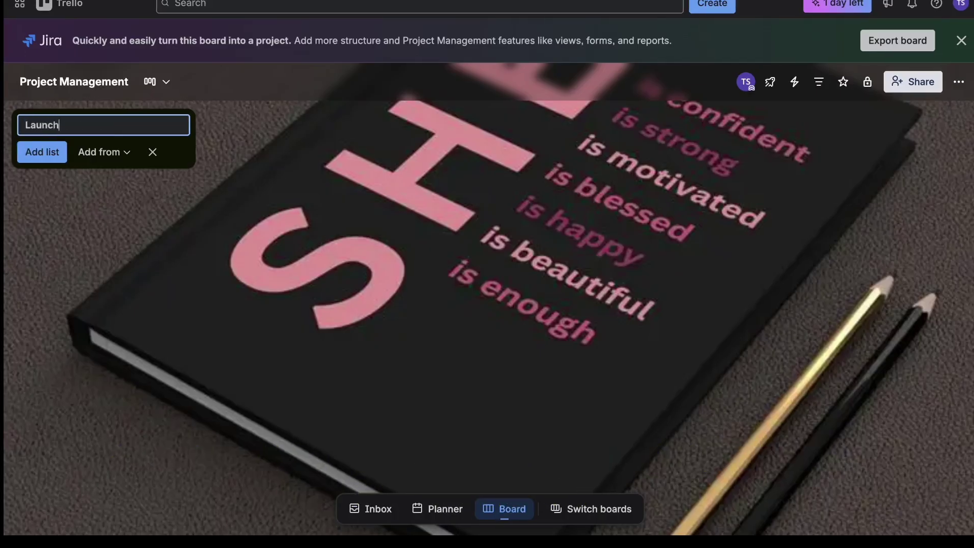
pyautogui.write('ing of')
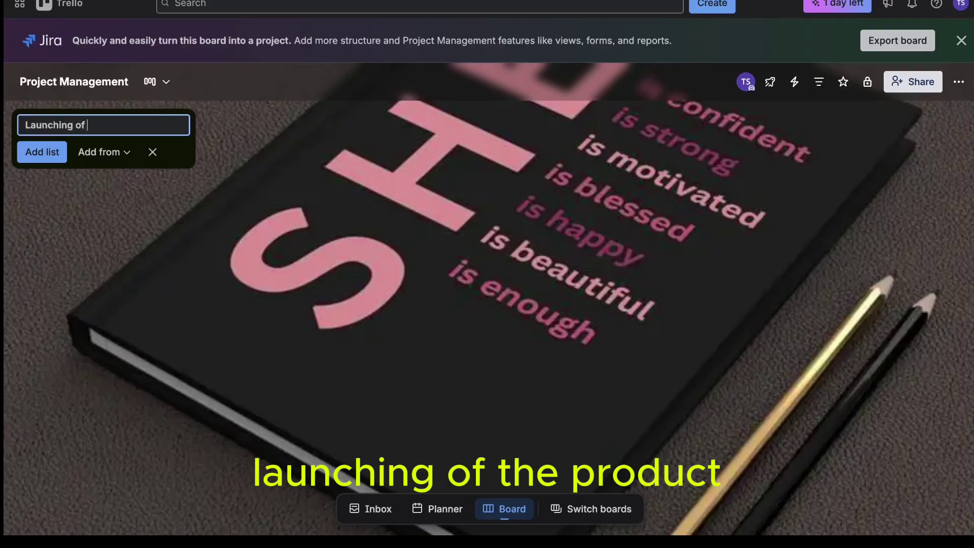
pyautogui.write(' the pro')
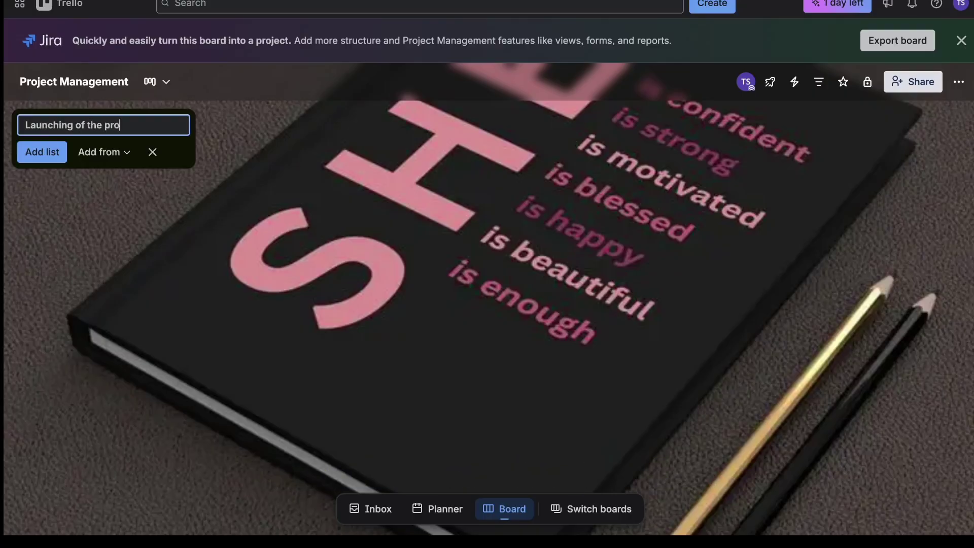
pyautogui.write('duct')
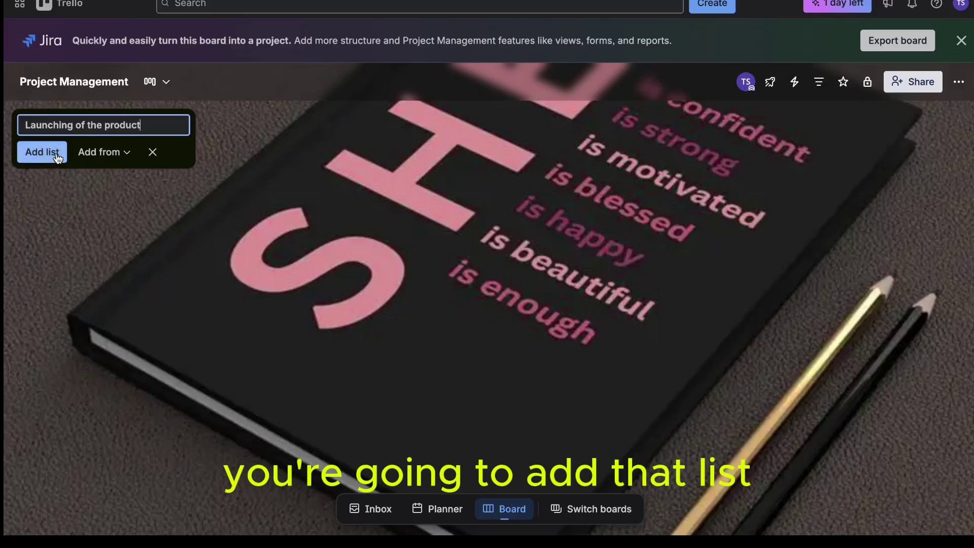
pyautogui.click(112, 182)
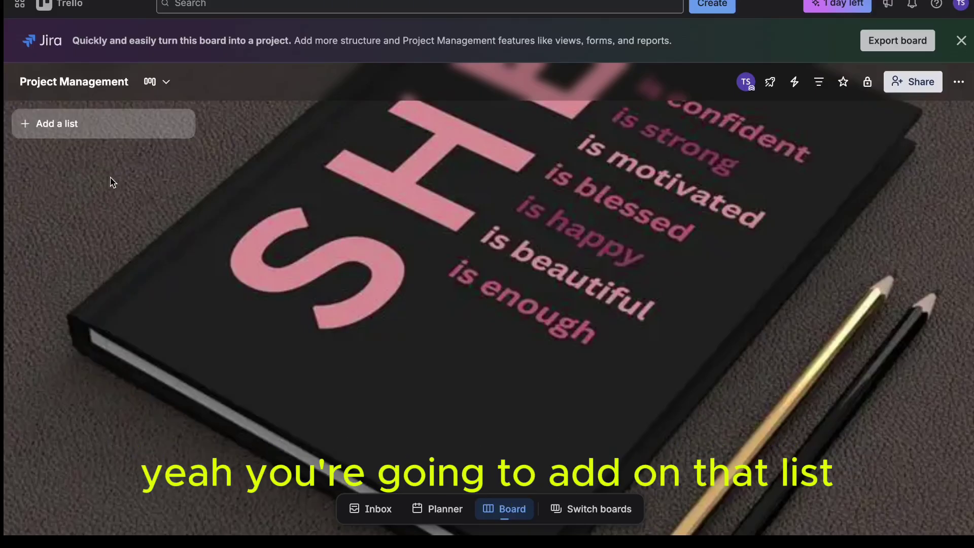
pyautogui.click(98, 126)
pyautogui.click(45, 152)
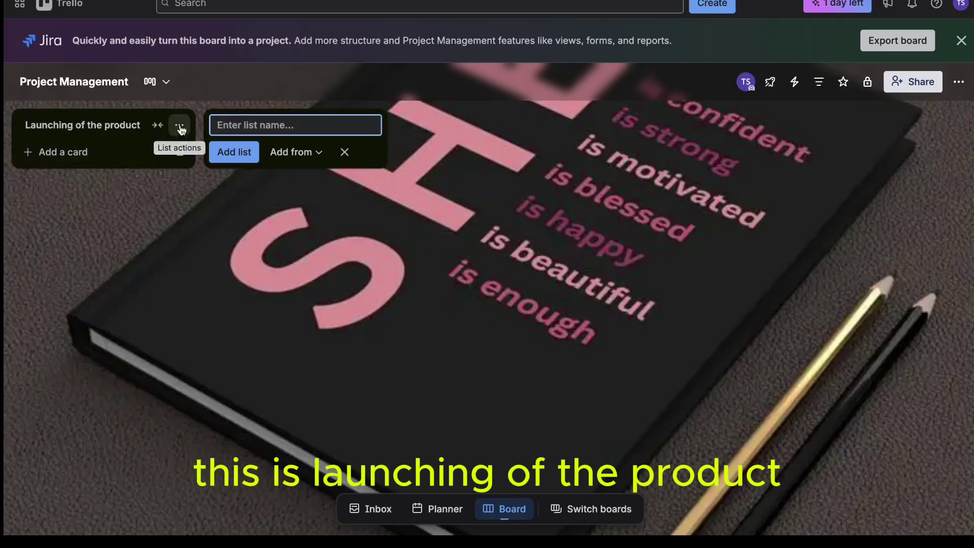
# Add two more lists to the board, named "Strategize mission" and "Products"
pyautogui.press('capslock')
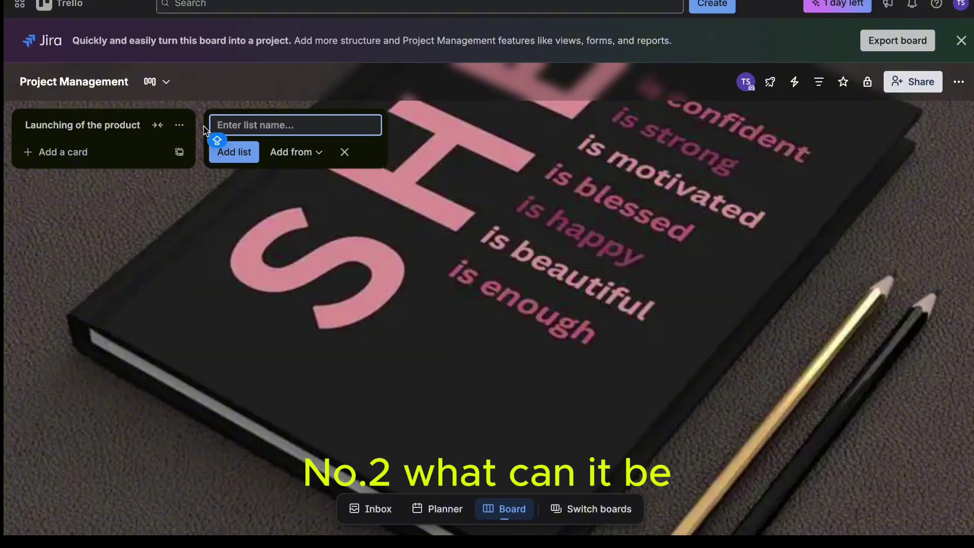
pyautogui.write('Starte')
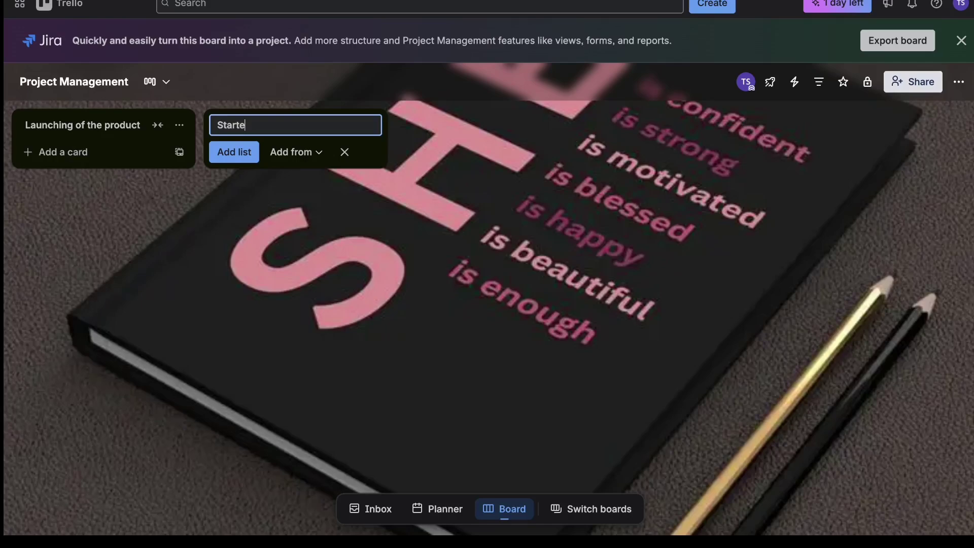
pyautogui.press('BackSpace')
pyautogui.press('BackSpace')
pyautogui.write('rategi')
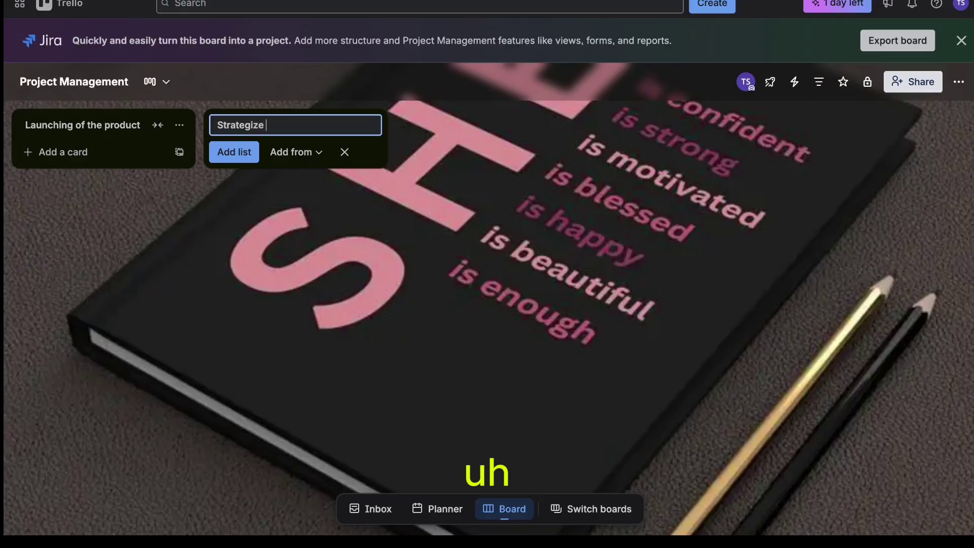
pyautogui.write('ze ')
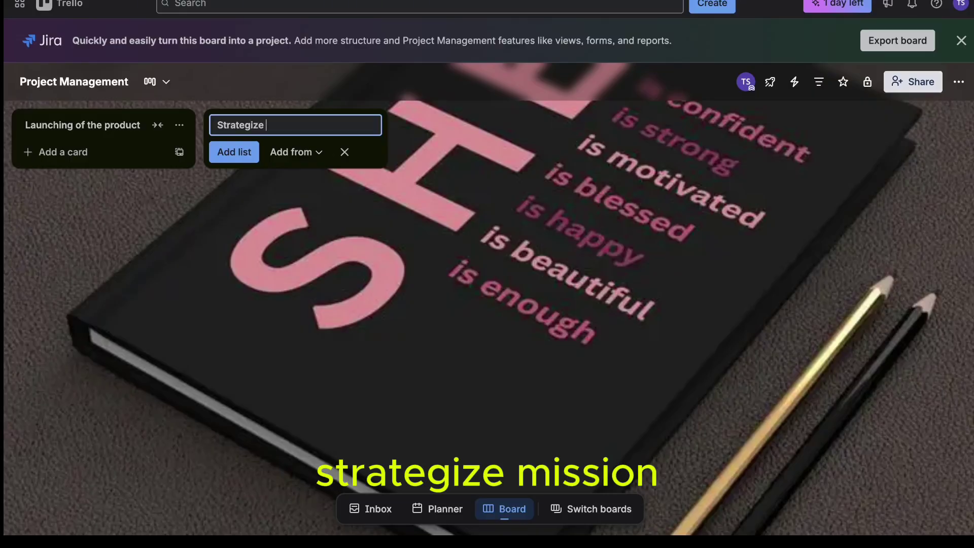
pyautogui.write('mis')
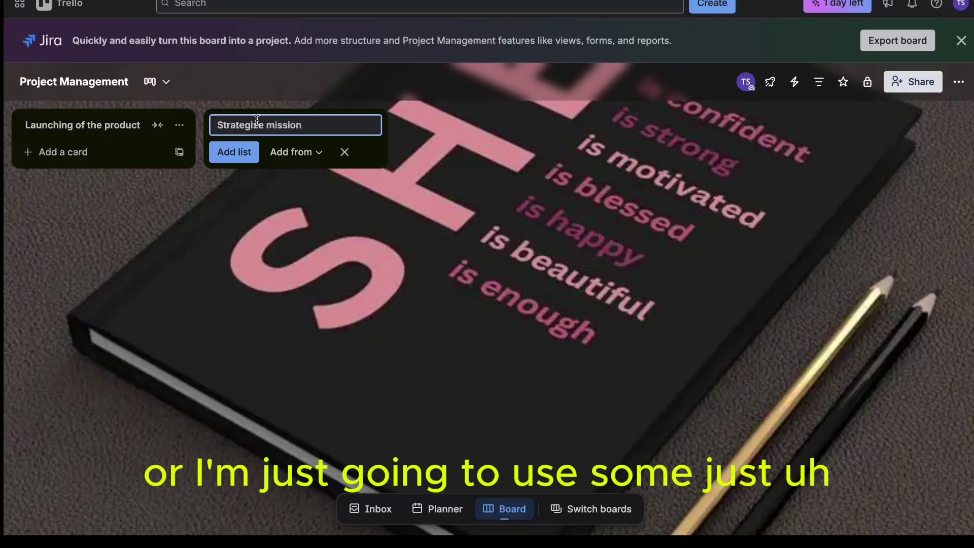
pyautogui.write('sion')
pyautogui.click(241, 155)
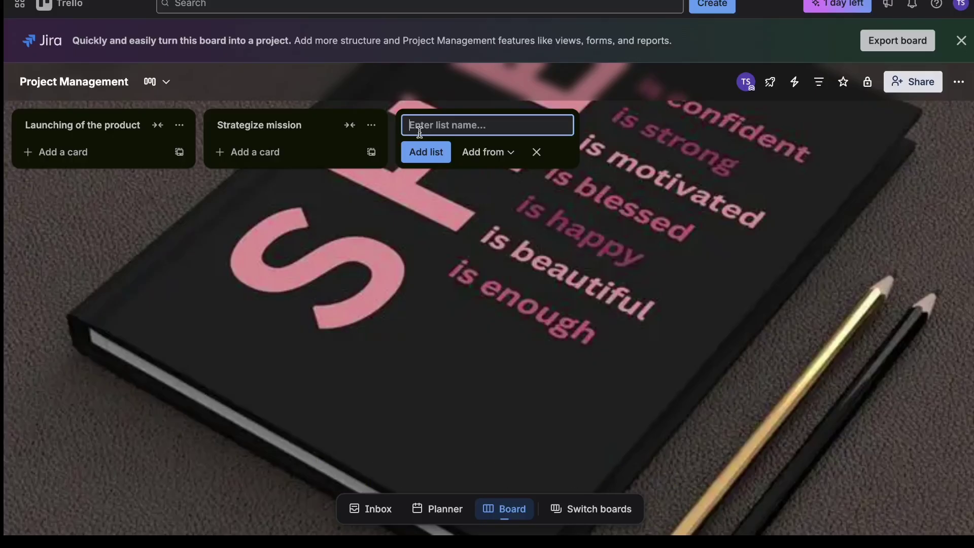
pyautogui.write('Products')
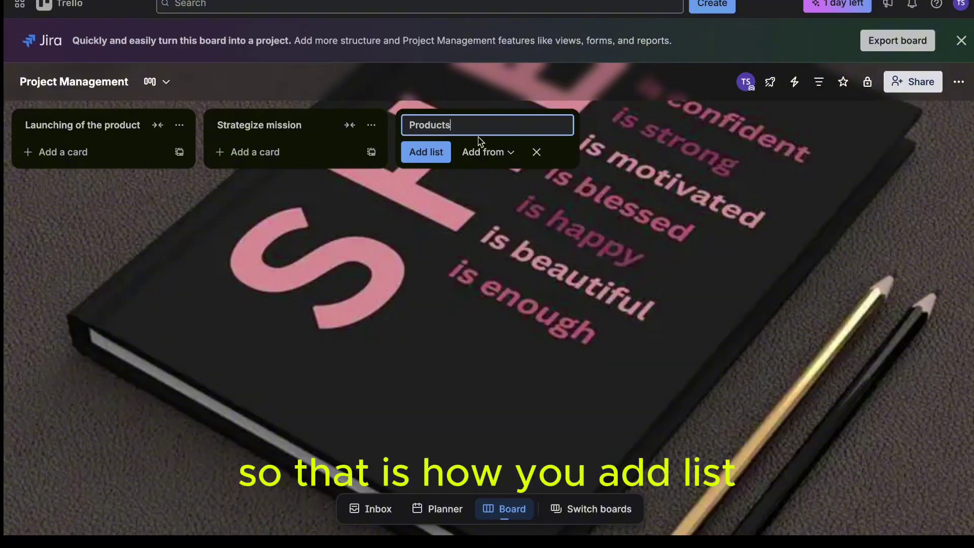
pyautogui.click(429, 153)
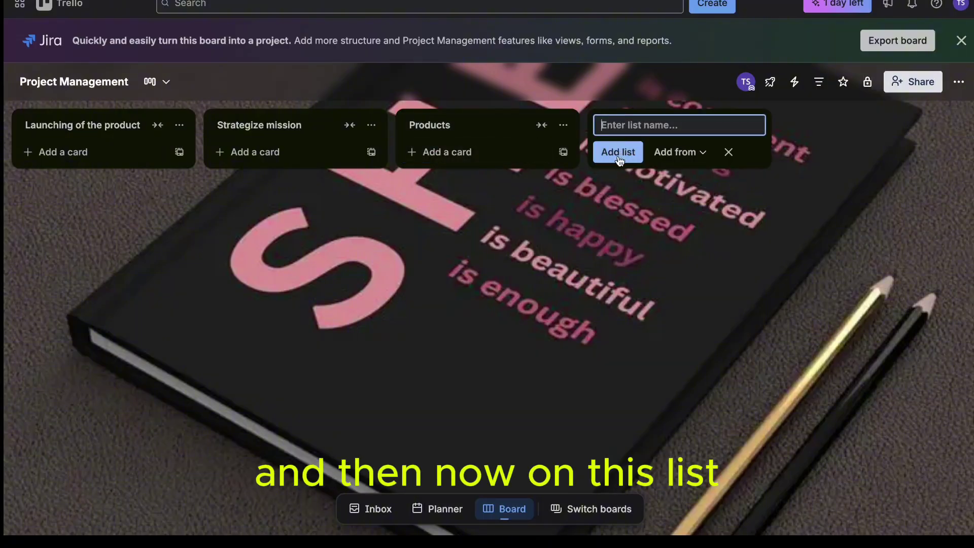
# Try purple, red, orange, yellow, blue and other colours on the Launching of the product list, and remove the list colour
pyautogui.click(179, 127)
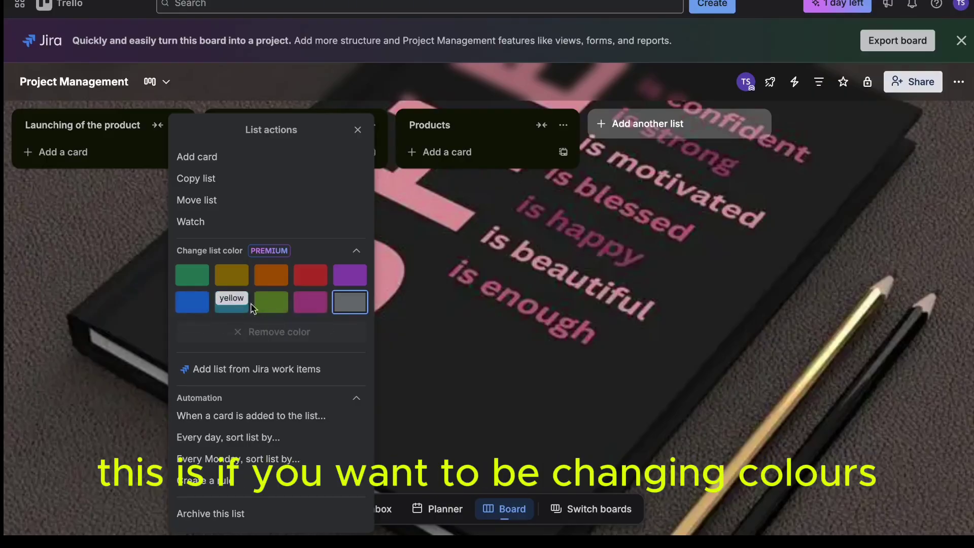
pyautogui.click(349, 278)
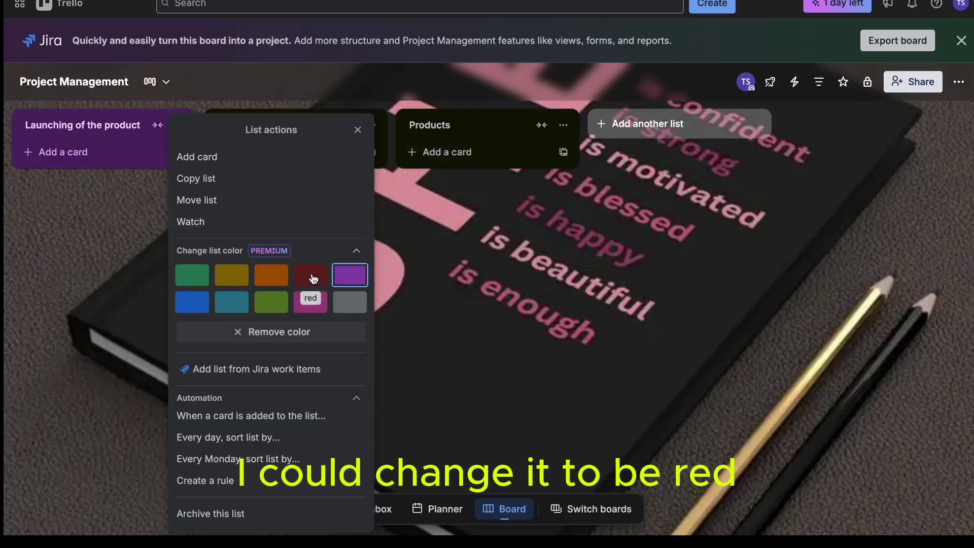
pyautogui.click(310, 277)
pyautogui.click(278, 279)
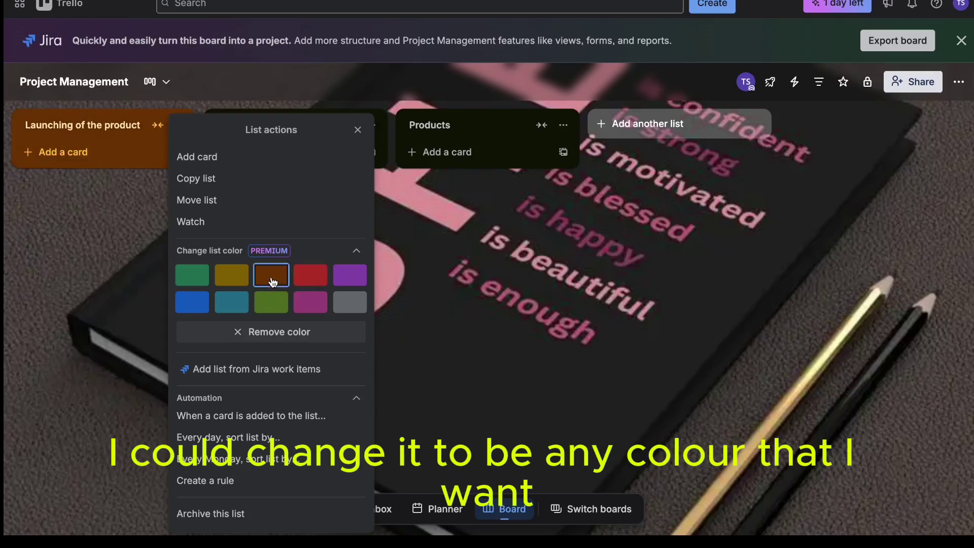
pyautogui.click(271, 304)
pyautogui.click(233, 278)
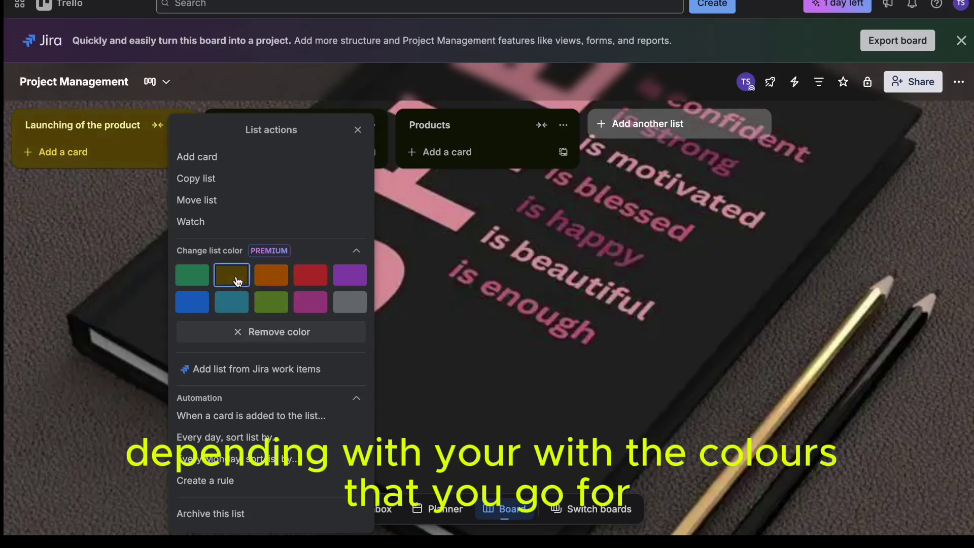
pyautogui.click(233, 307)
pyautogui.click(196, 304)
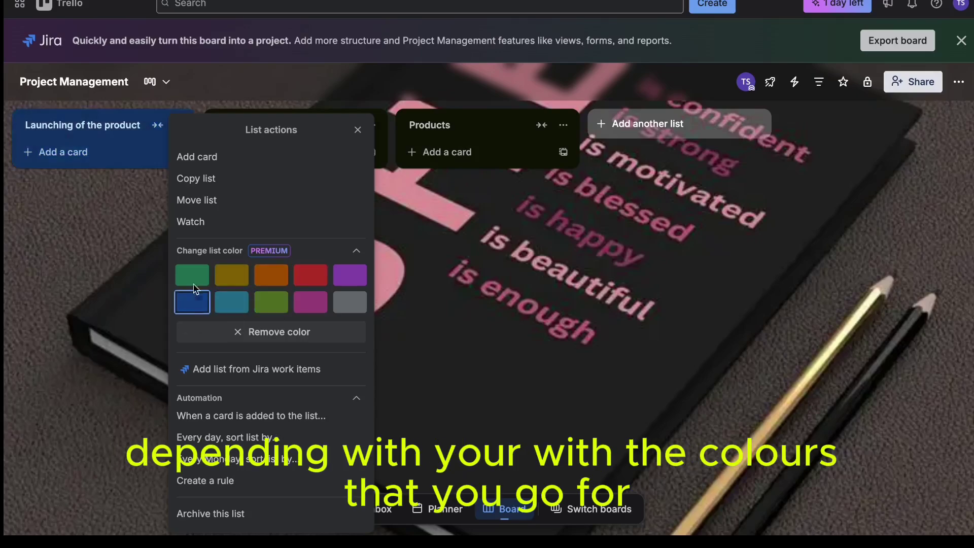
pyautogui.click(195, 281)
pyautogui.click(192, 304)
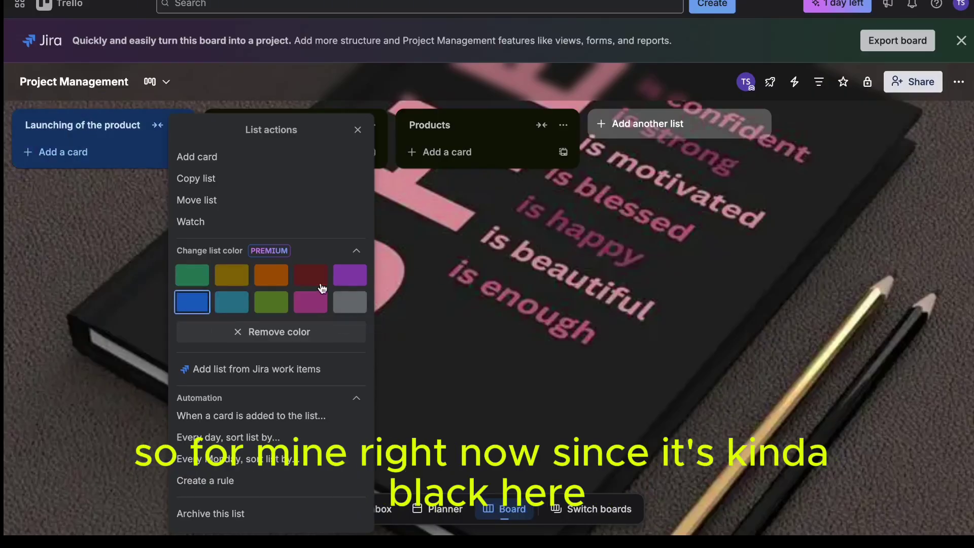
pyautogui.click(337, 279)
pyautogui.click(271, 275)
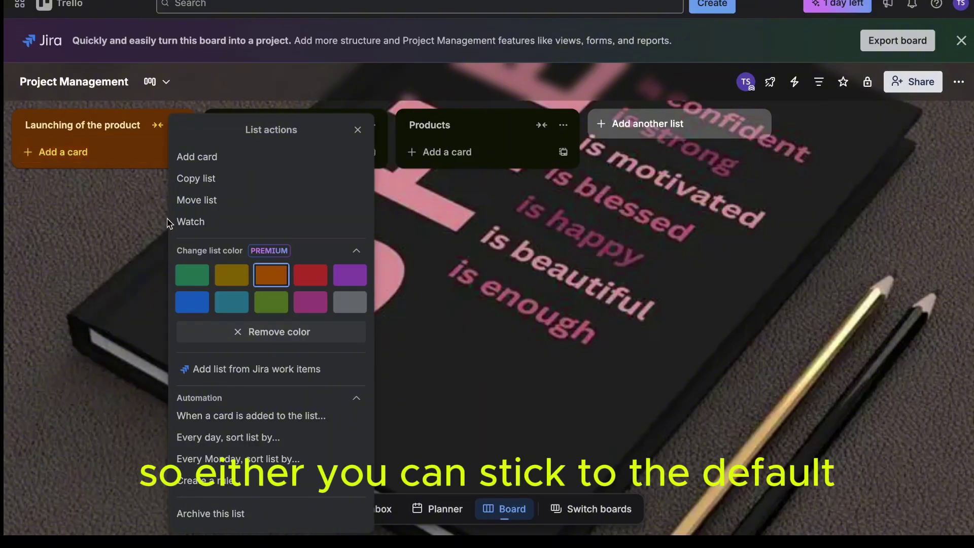
pyautogui.click(262, 333)
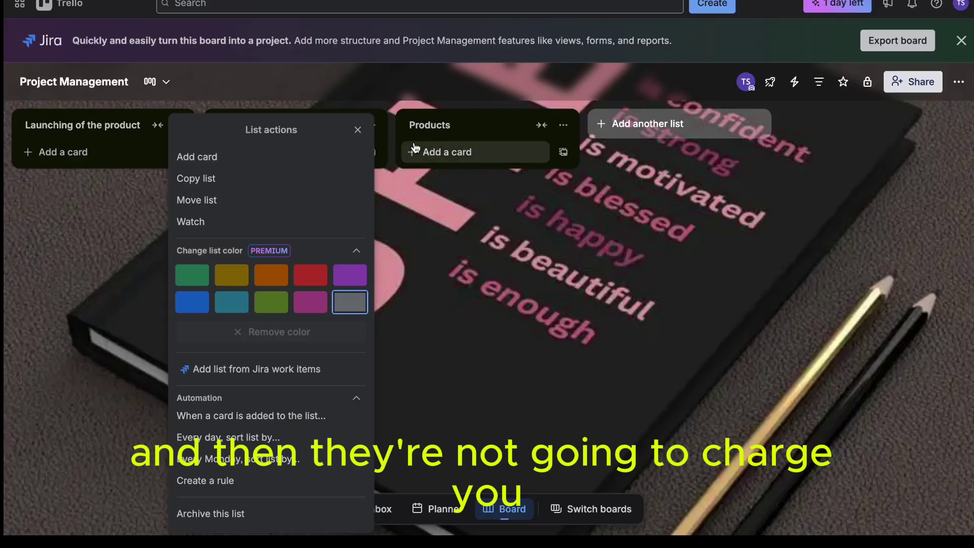
# Preview purple, orange and blue again on the Launching of the product list and restore its default colour
pyautogui.click(305, 304)
pyautogui.click(354, 281)
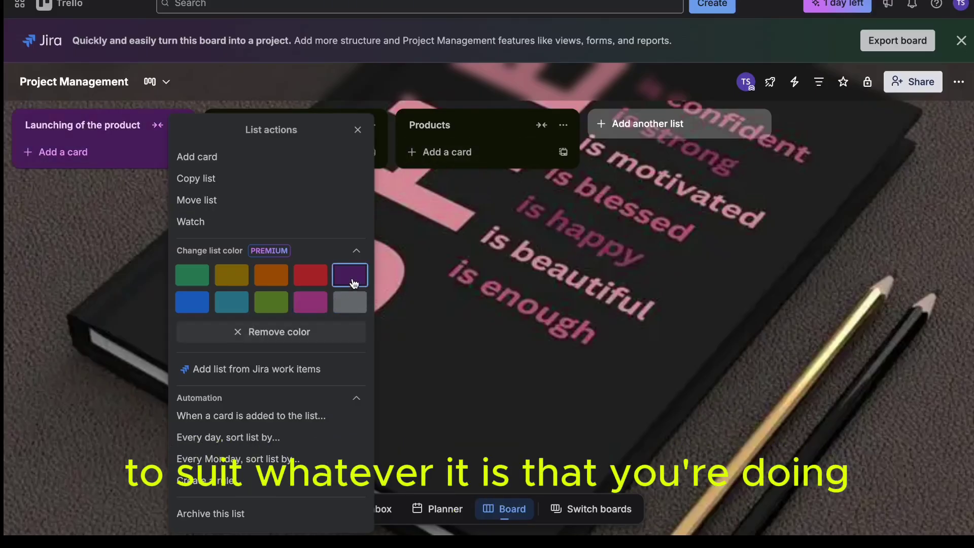
pyautogui.click(272, 278)
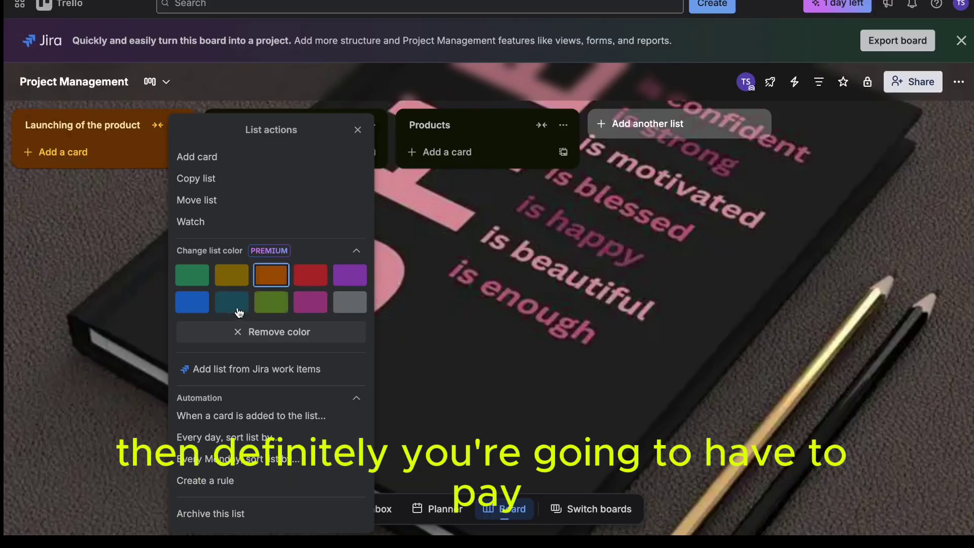
pyautogui.click(222, 303)
pyautogui.click(191, 302)
pyautogui.click(192, 274)
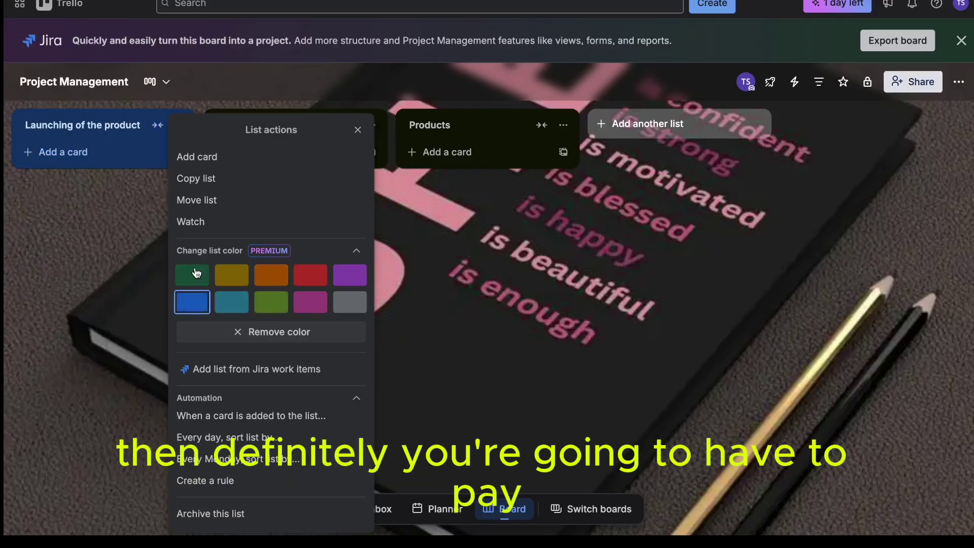
pyautogui.click(240, 333)
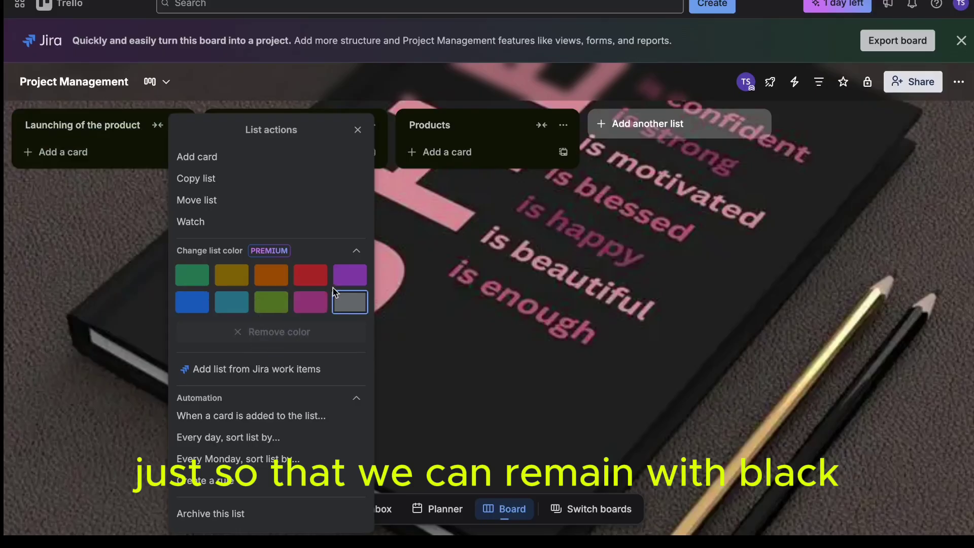
# Watch the Launching of the product list and submit its move to position 1 on the Project Management board
pyautogui.click(269, 225)
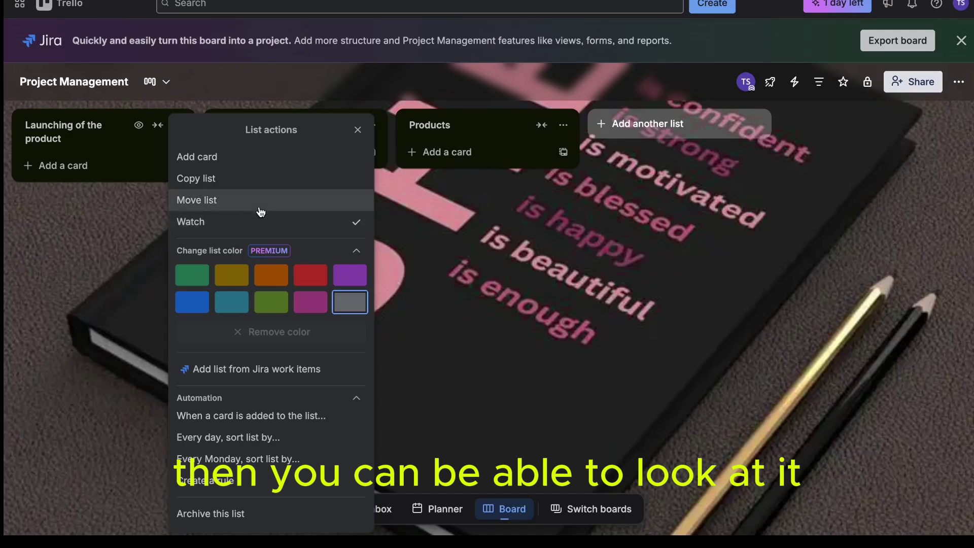
pyautogui.click(261, 201)
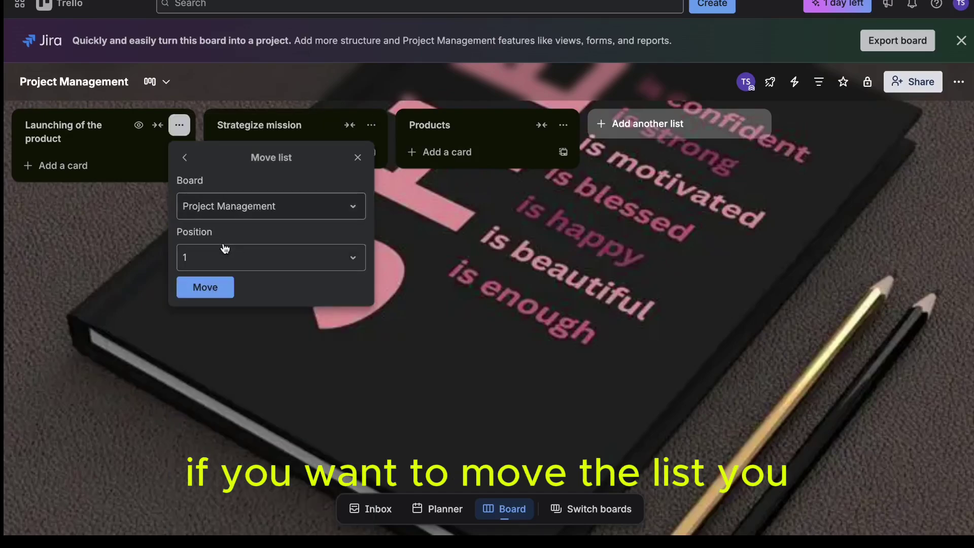
pyautogui.click(205, 288)
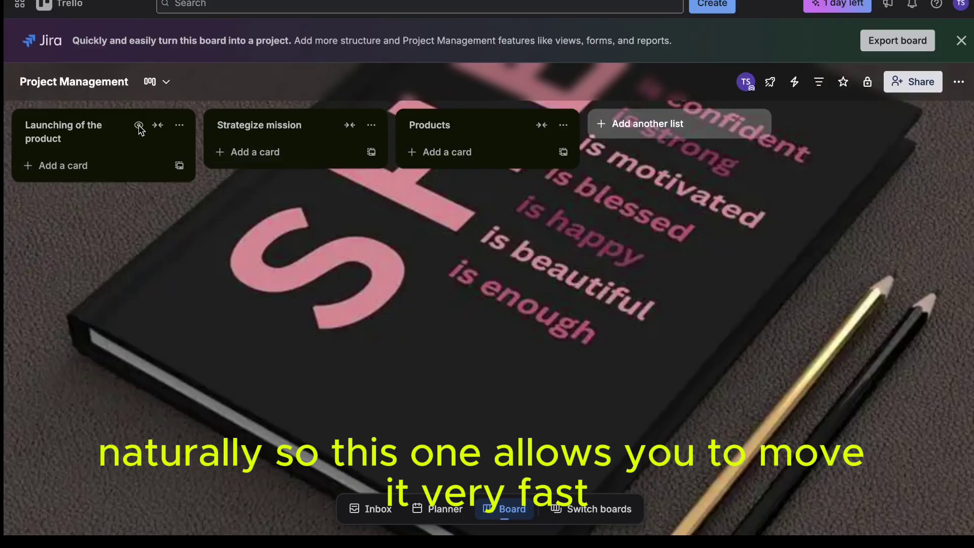
# Examine the destination boards offered for moving the Launching of the product list, without moving it
pyautogui.click(180, 126)
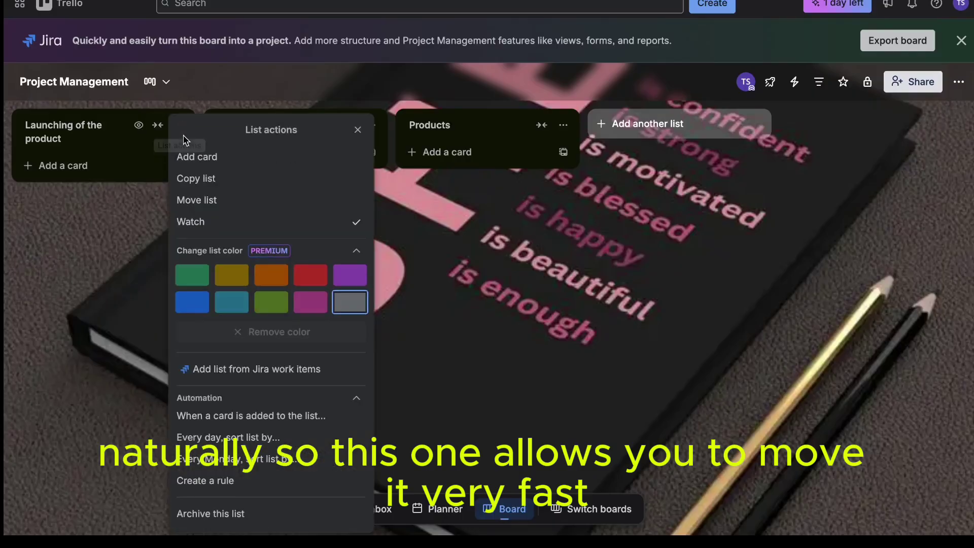
pyautogui.click(203, 202)
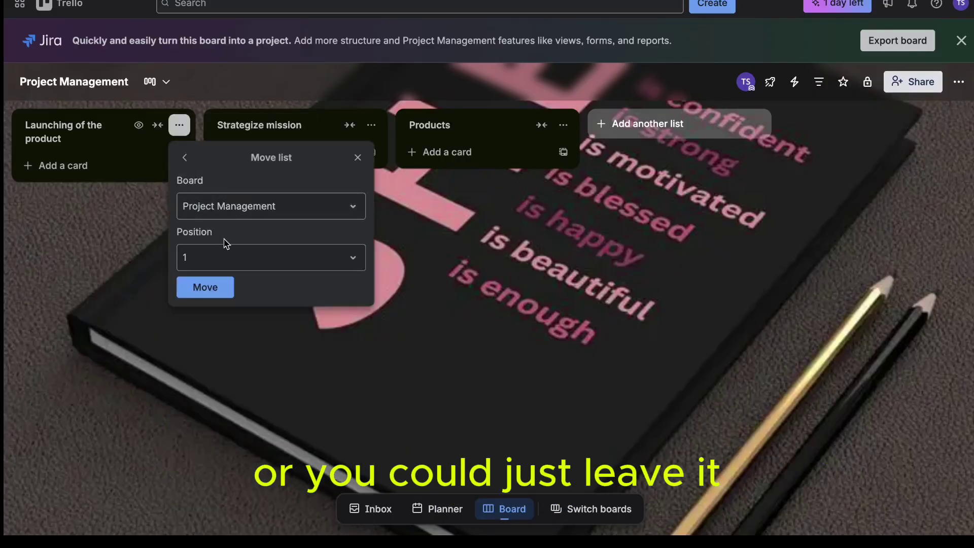
pyautogui.click(353, 211)
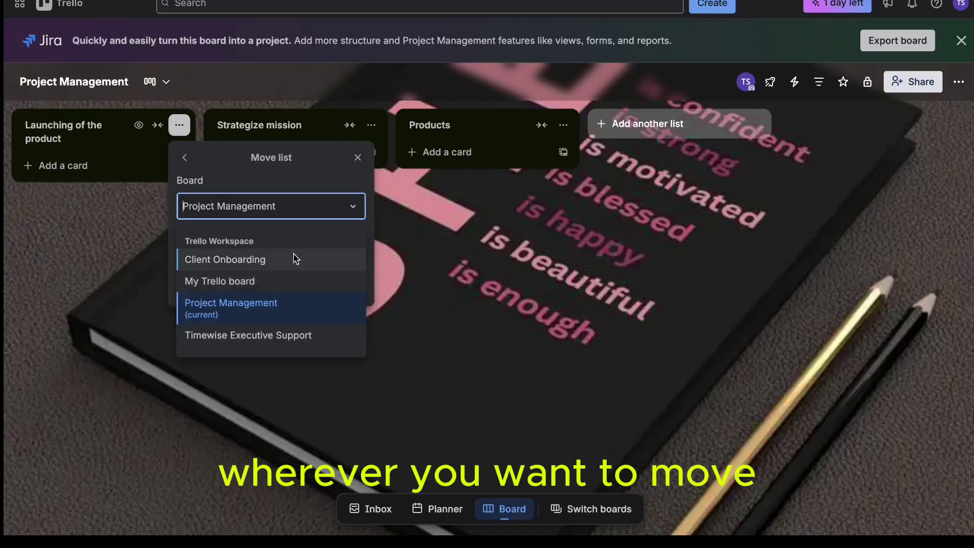
pyautogui.click(354, 209)
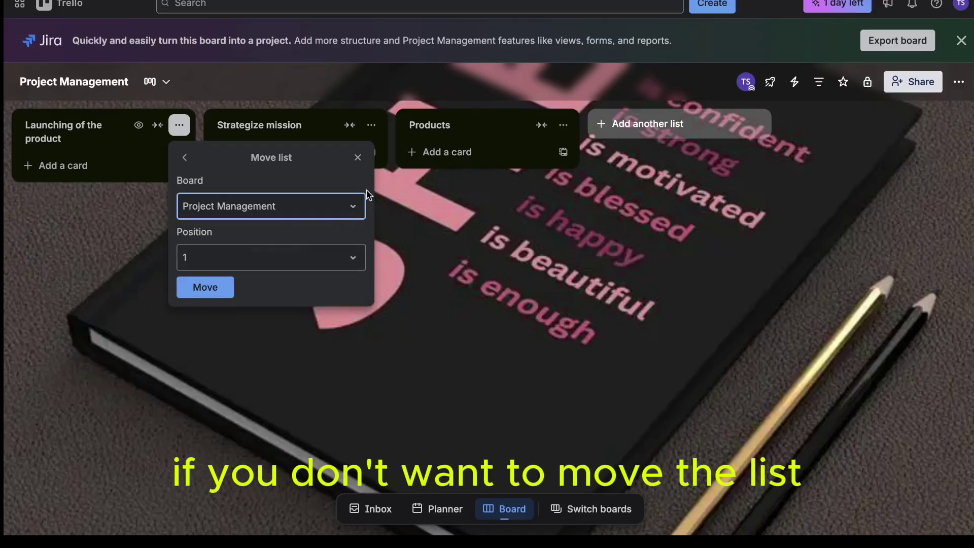
pyautogui.click(357, 157)
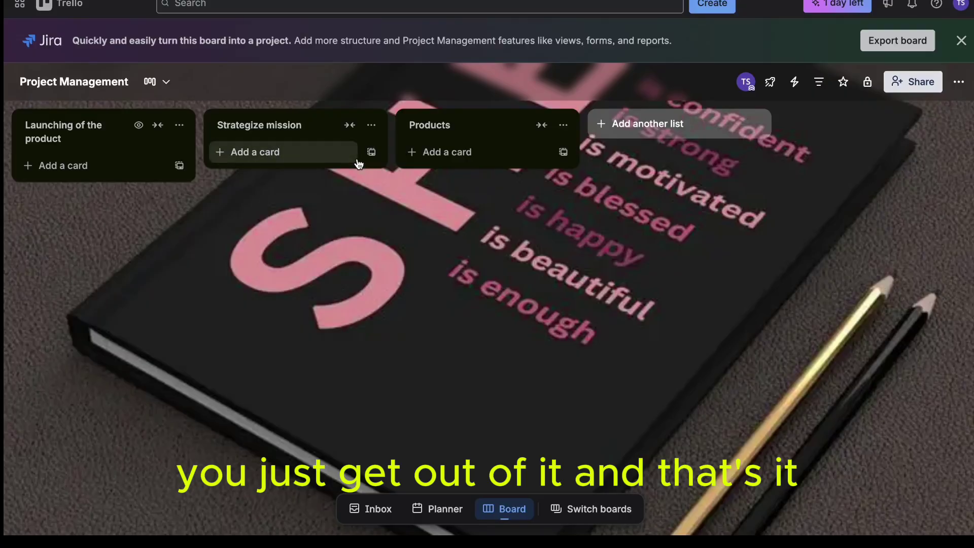
# Collapse the Launching of the product, Strategize mission and Products lists, and expand all three again
pyautogui.click(158, 125)
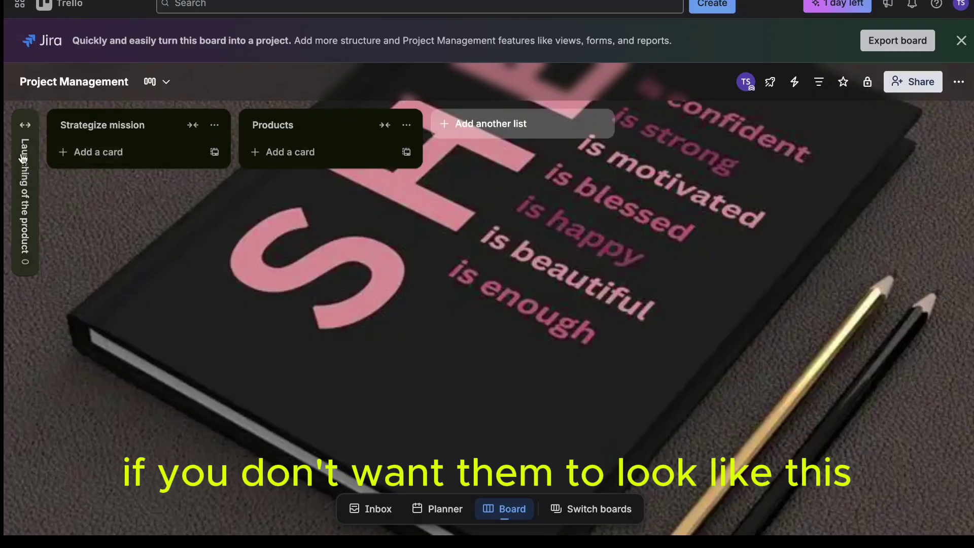
pyautogui.click(193, 126)
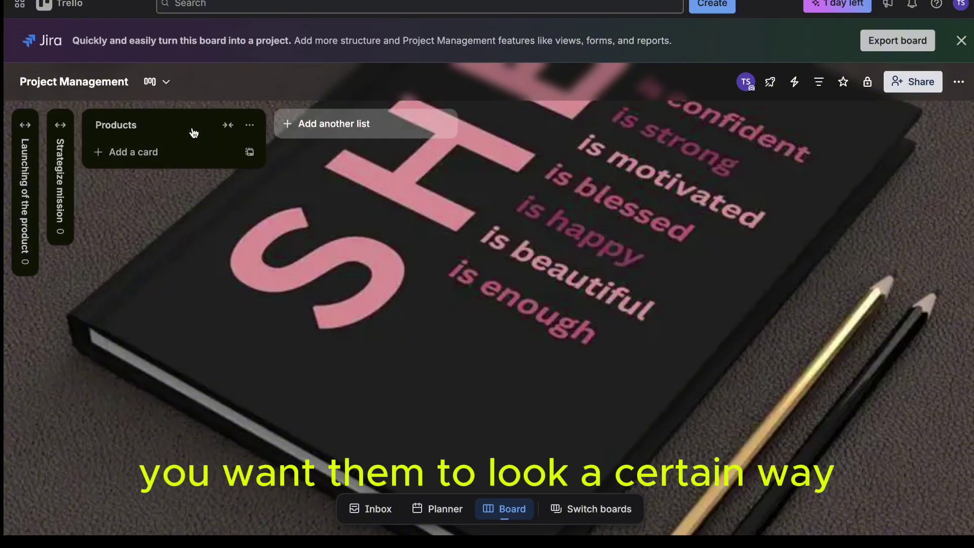
pyautogui.click(228, 125)
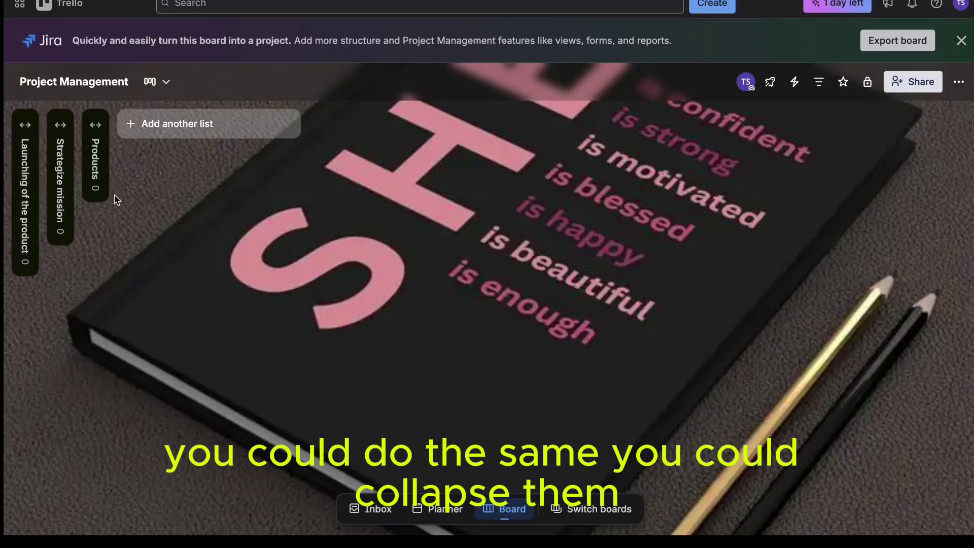
pyautogui.click(61, 126)
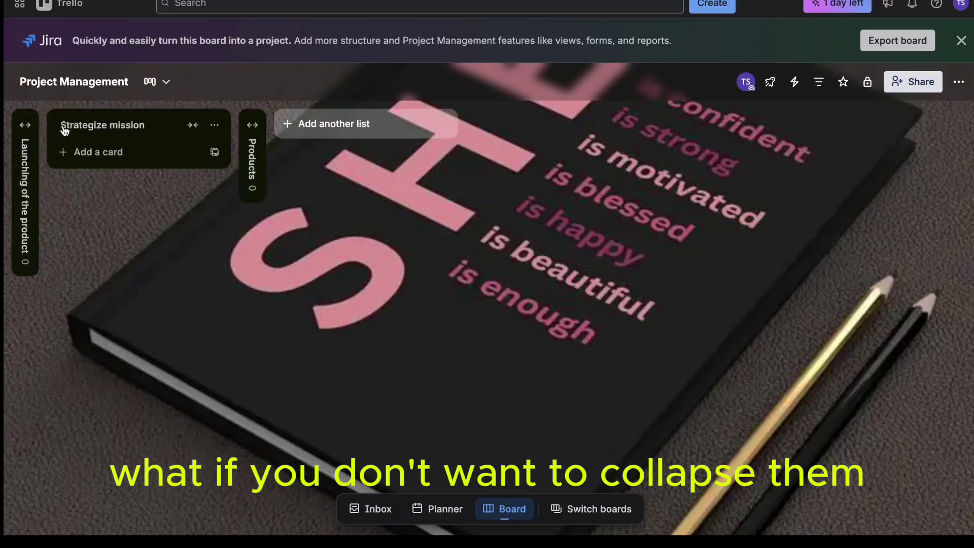
pyautogui.click(254, 126)
pyautogui.click(25, 126)
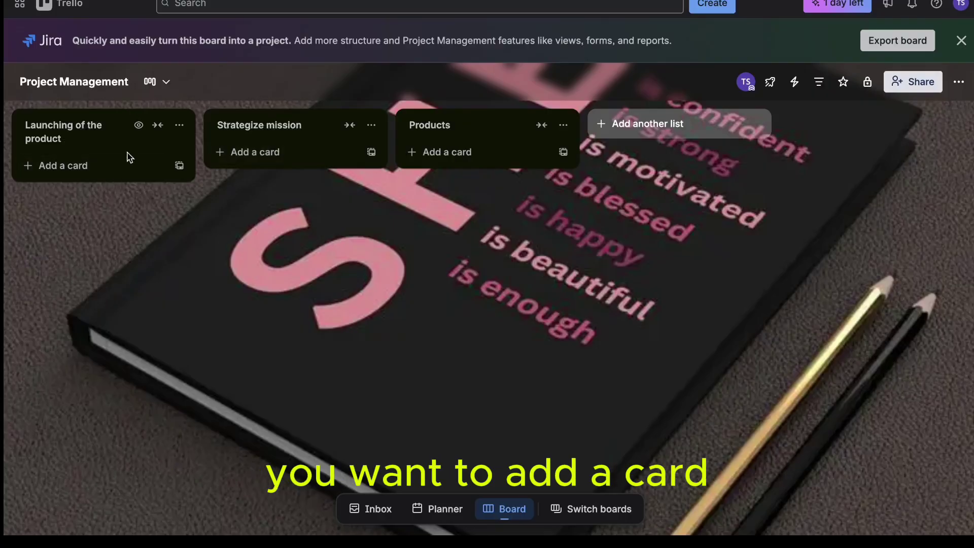
# Add three cards to the Launching of the product list: one titled with a person's first name, one "lists" and one "planner"
pyautogui.click(125, 170)
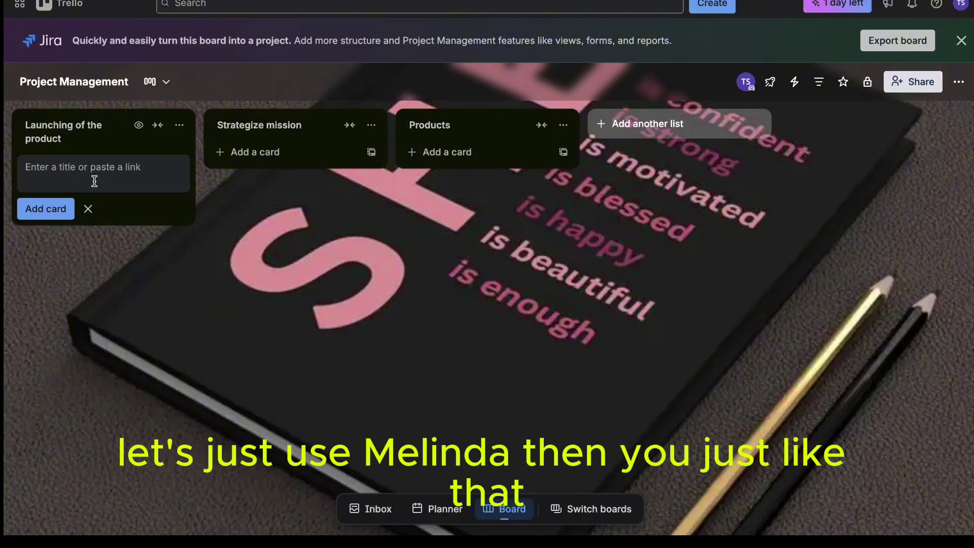
pyautogui.write('mellinta')
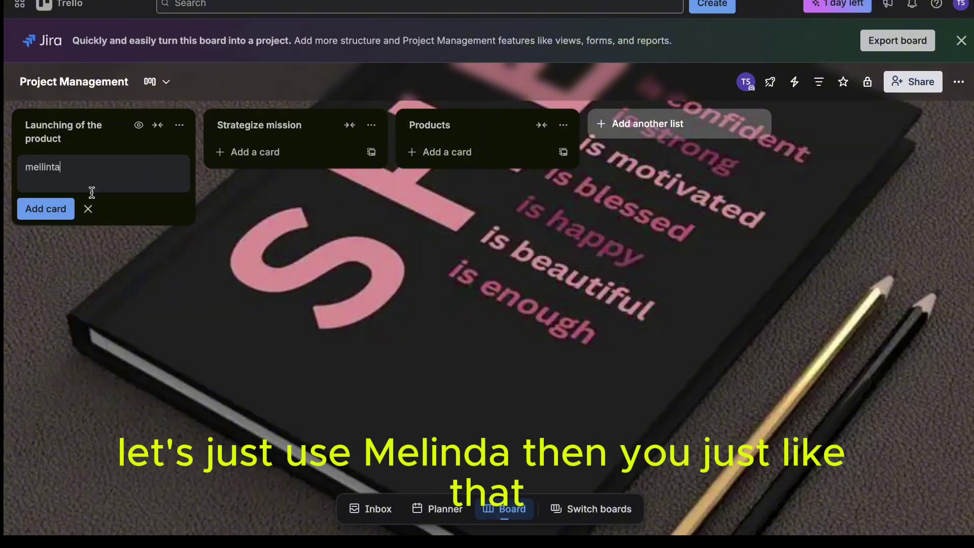
pyautogui.click(56, 210)
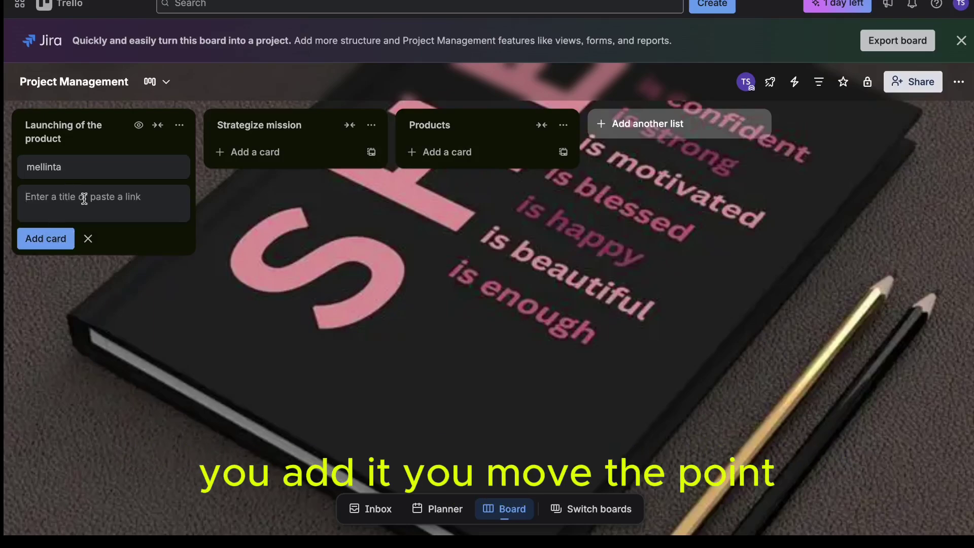
pyautogui.write('lists')
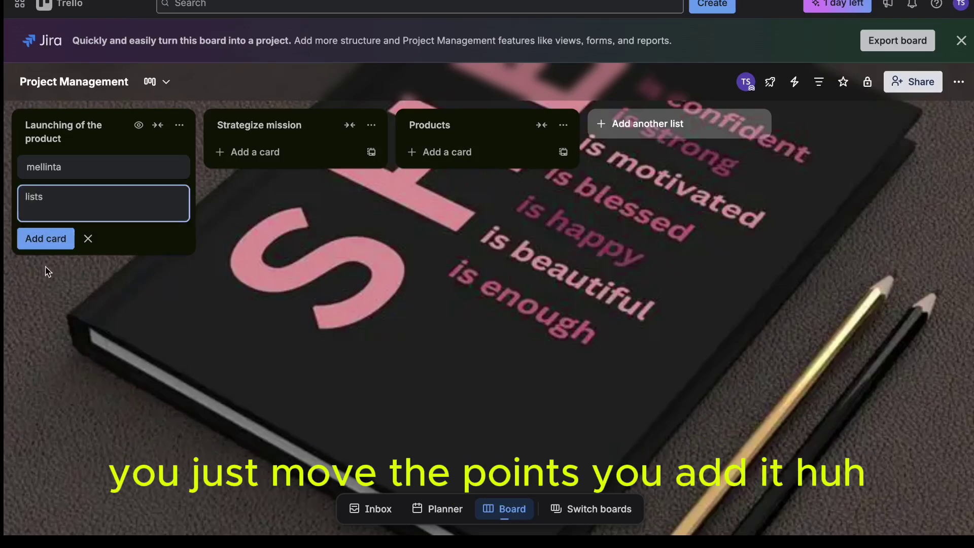
pyautogui.click(47, 239)
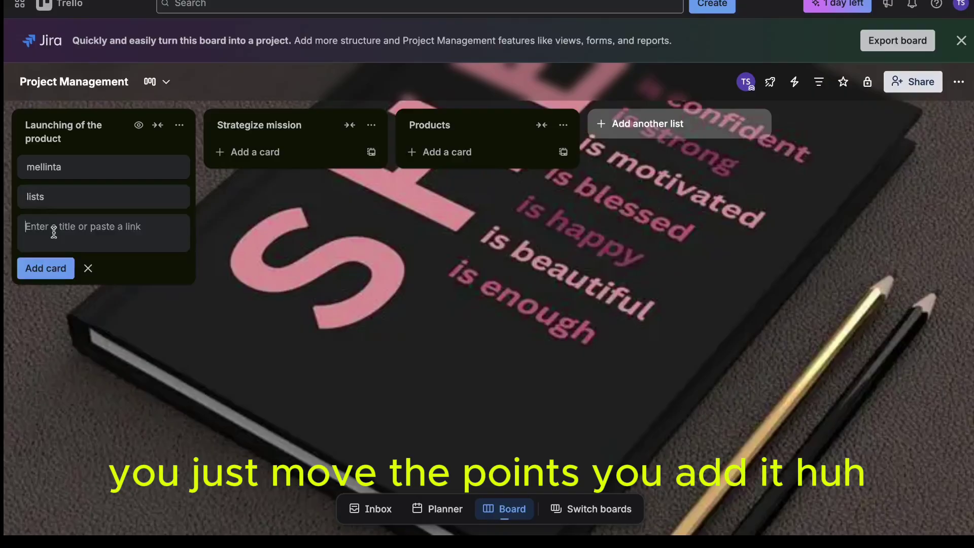
pyautogui.write('planner')
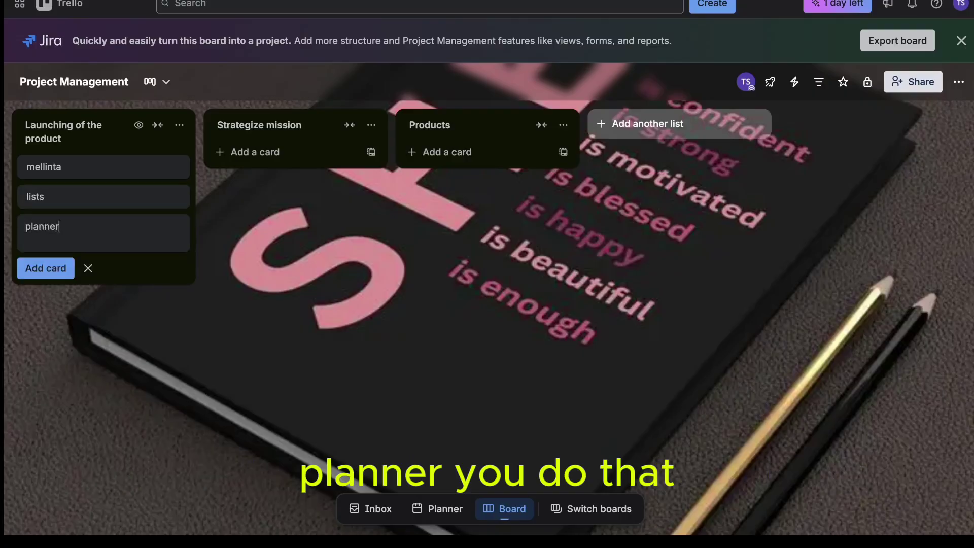
pyautogui.click(46, 268)
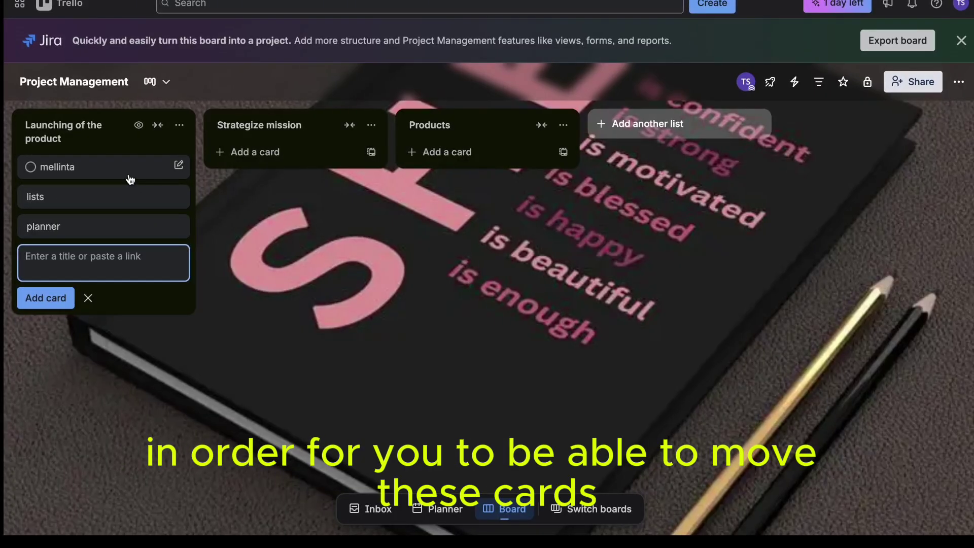
# Upload _ (6).jpeg from Downloads as the cover of the first card in the Launching of the product list and save the card
pyautogui.click(178, 164)
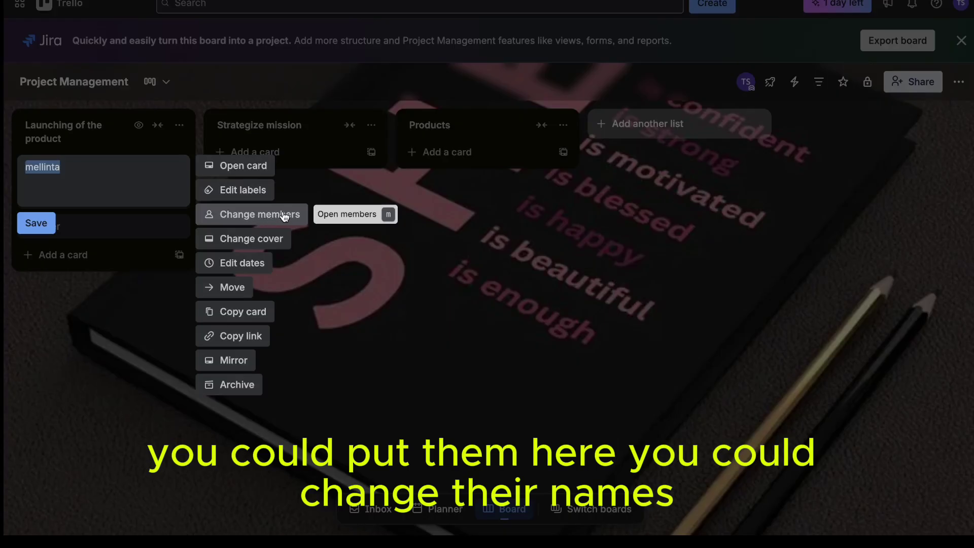
pyautogui.click(246, 239)
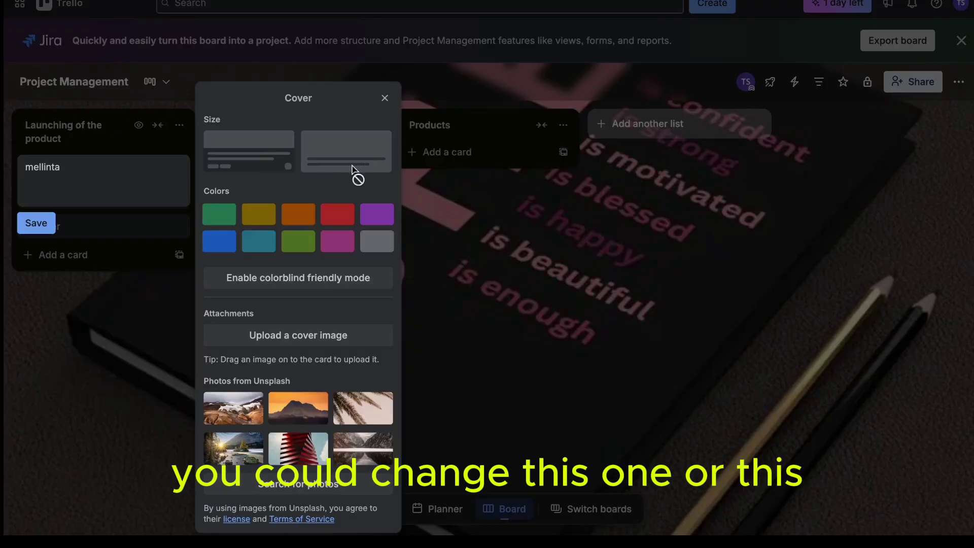
pyautogui.click(288, 337)
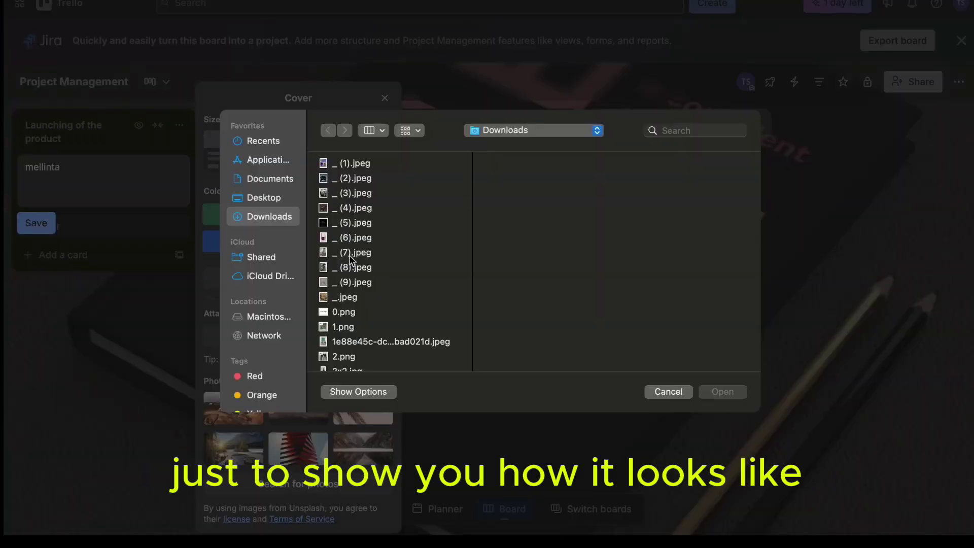
pyautogui.click(359, 239)
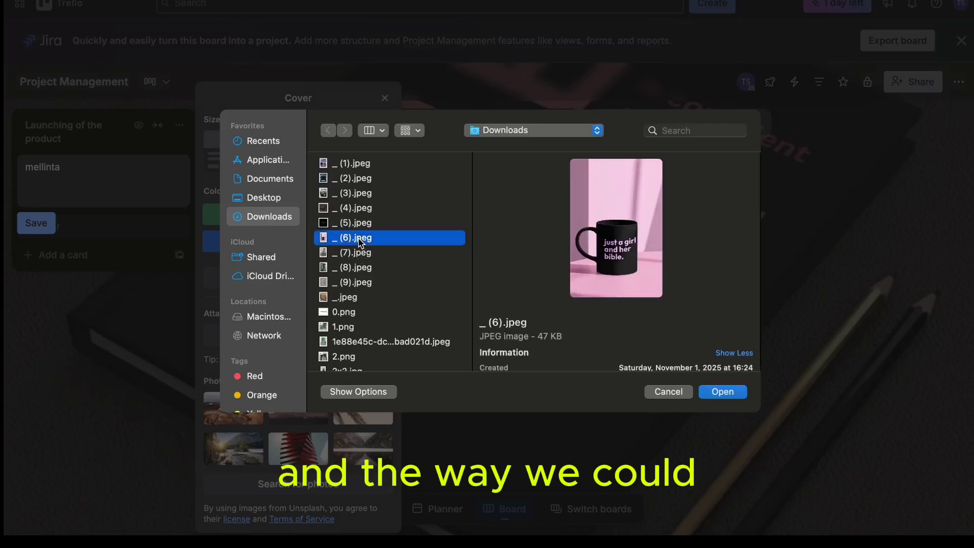
pyautogui.click(710, 394)
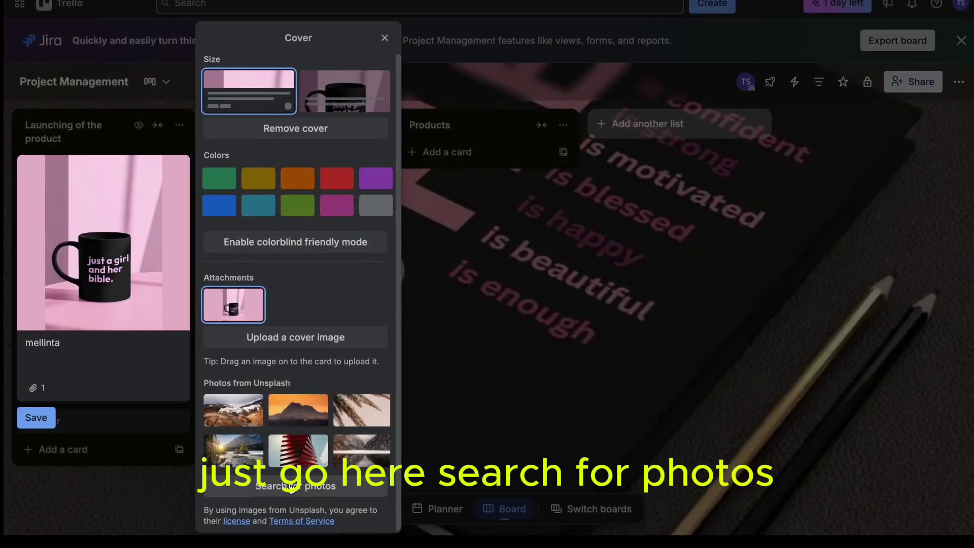
pyautogui.click(385, 38)
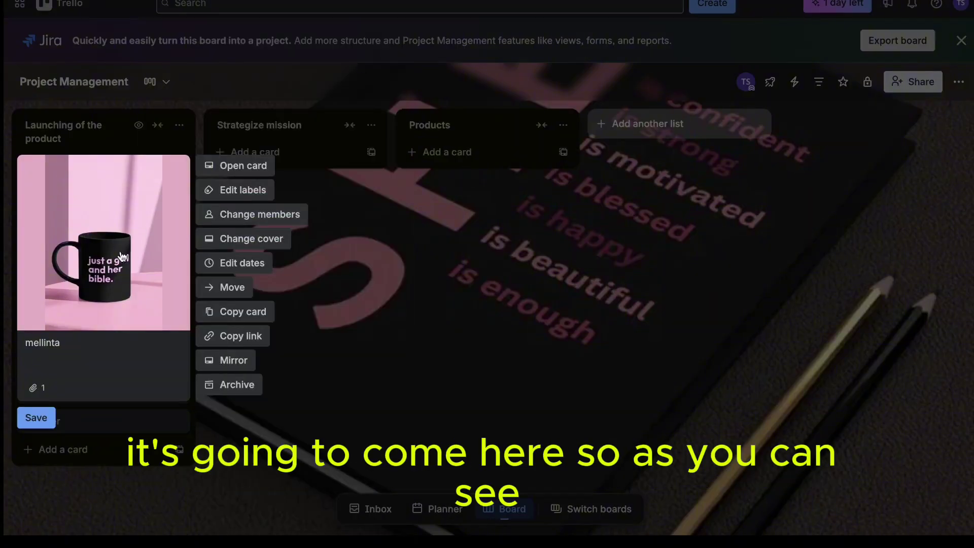
pyautogui.click(36, 417)
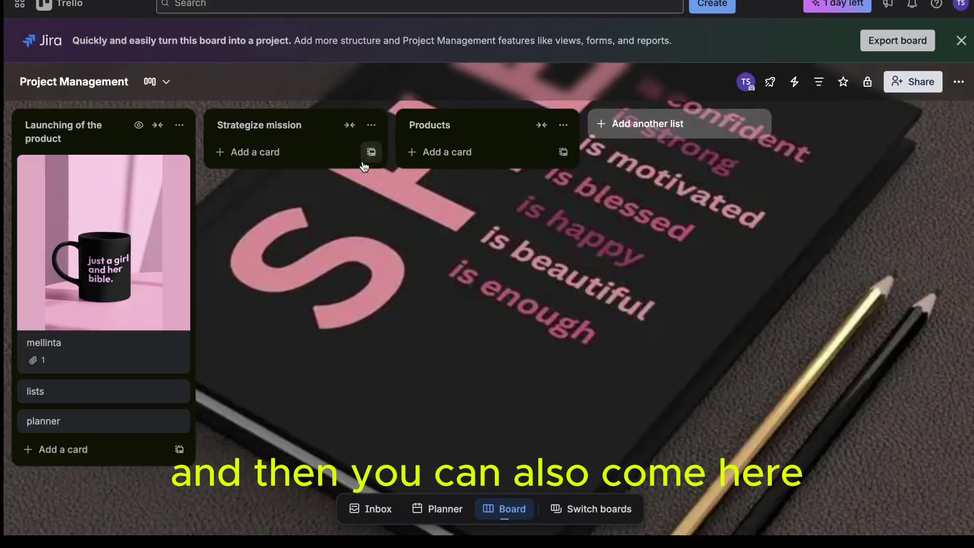
# Add three cards to the Strategize mission list, titled "mell", "mell" and "meelli"
pyautogui.click(303, 158)
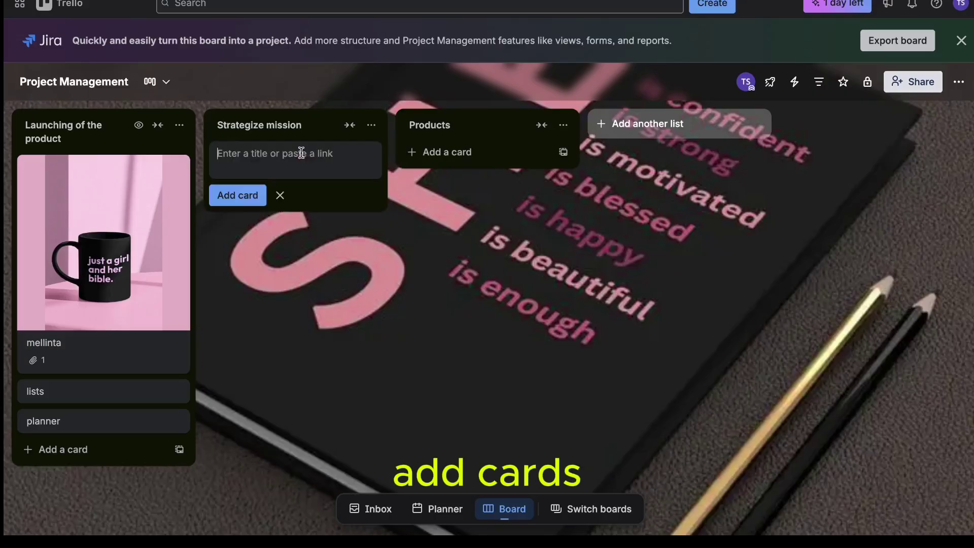
pyautogui.write('mell')
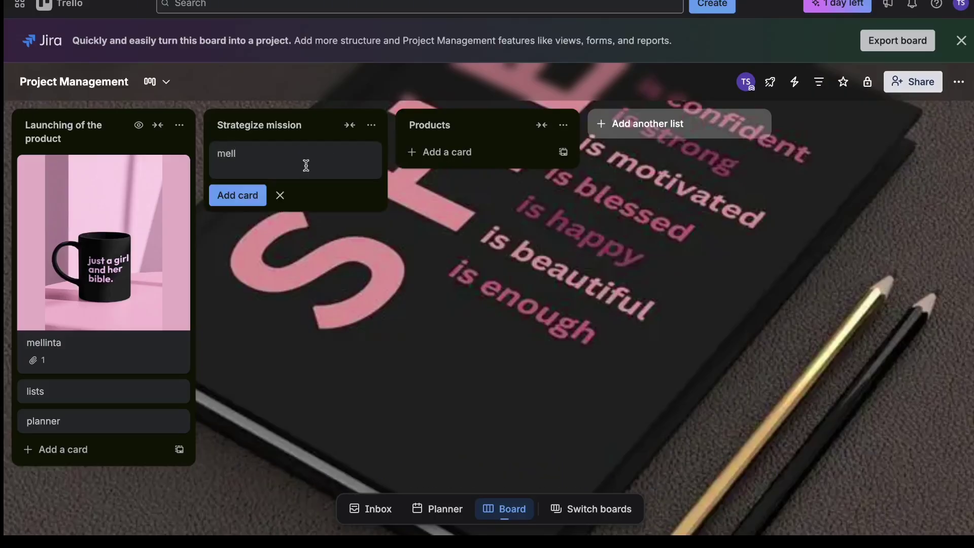
pyautogui.click(236, 196)
pyautogui.write('m')
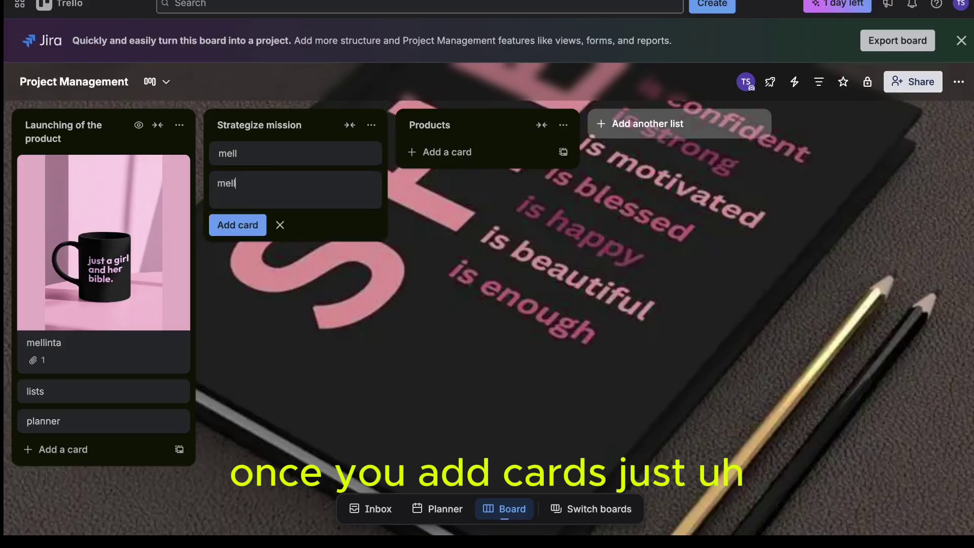
pyautogui.write('ell')
pyautogui.click(235, 224)
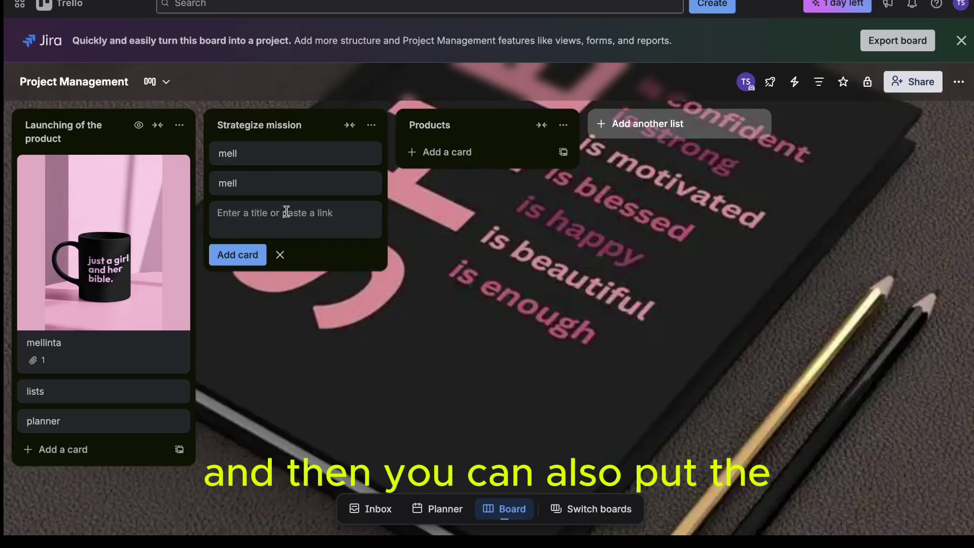
pyautogui.write('meelli')
pyautogui.click(244, 254)
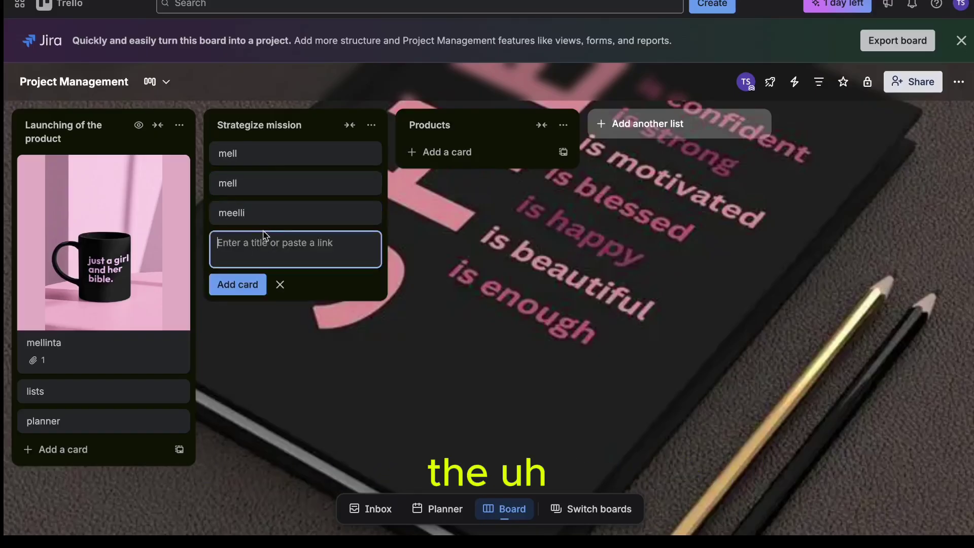
pyautogui.click(282, 287)
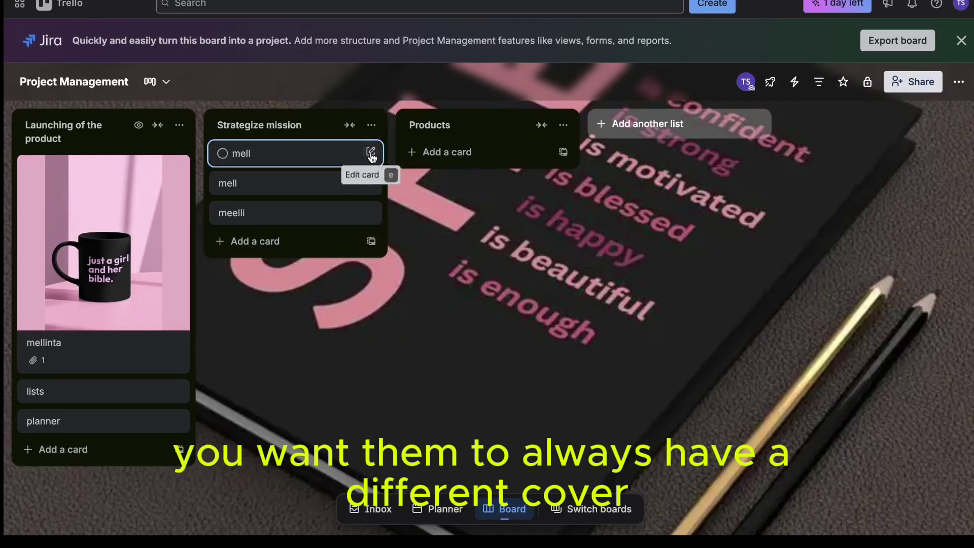
# Upload _ (7).jpeg from Downloads as the cover of the first "mell" card in the Strategize mission list
pyautogui.click(369, 154)
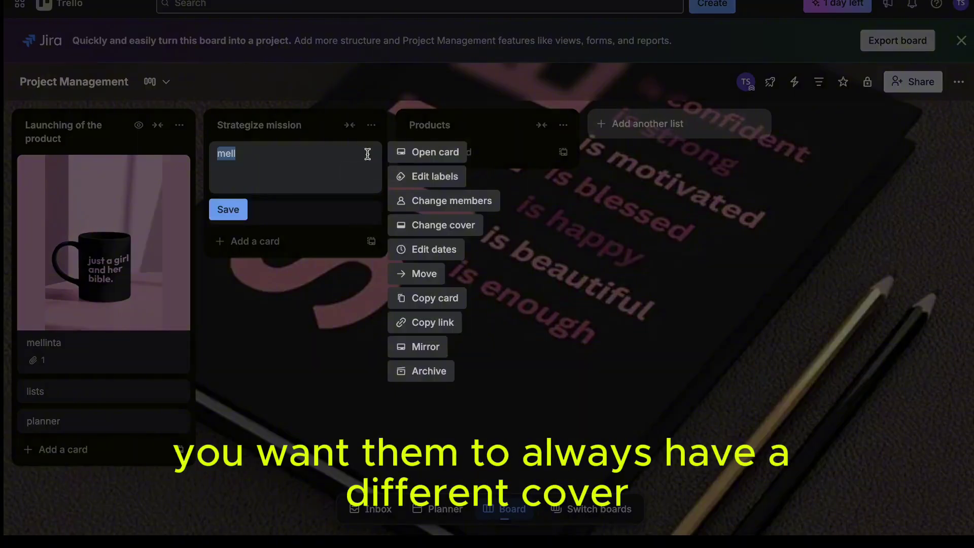
pyautogui.click(444, 226)
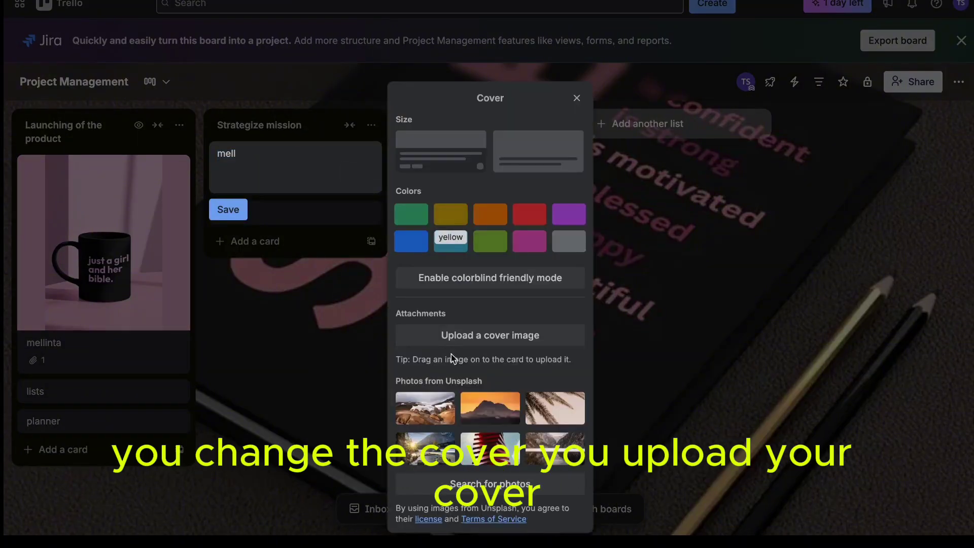
pyautogui.click(486, 338)
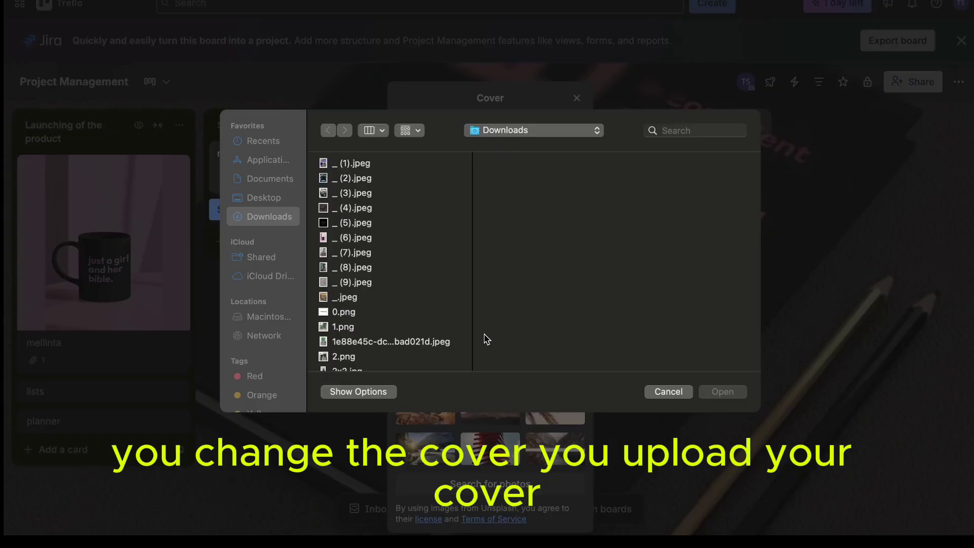
pyautogui.click(349, 260)
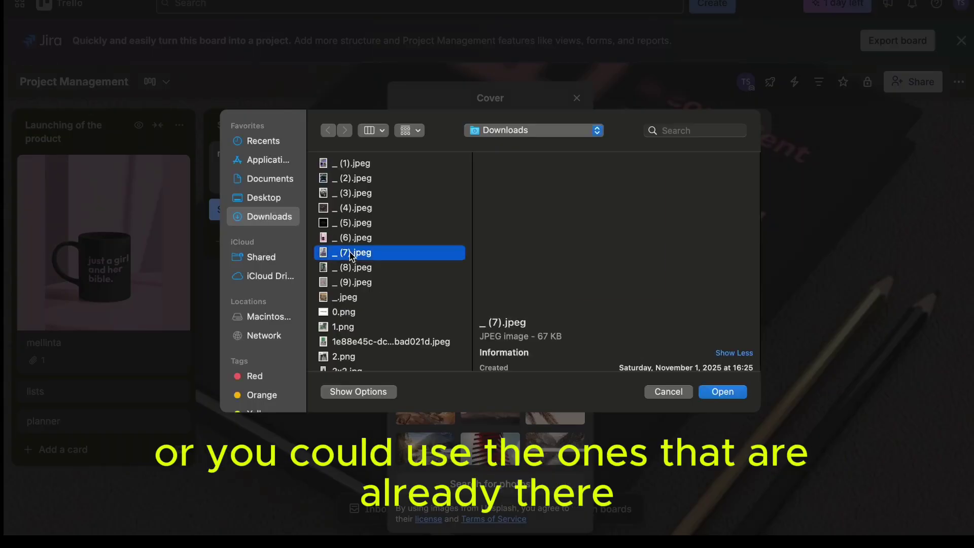
pyautogui.click(728, 394)
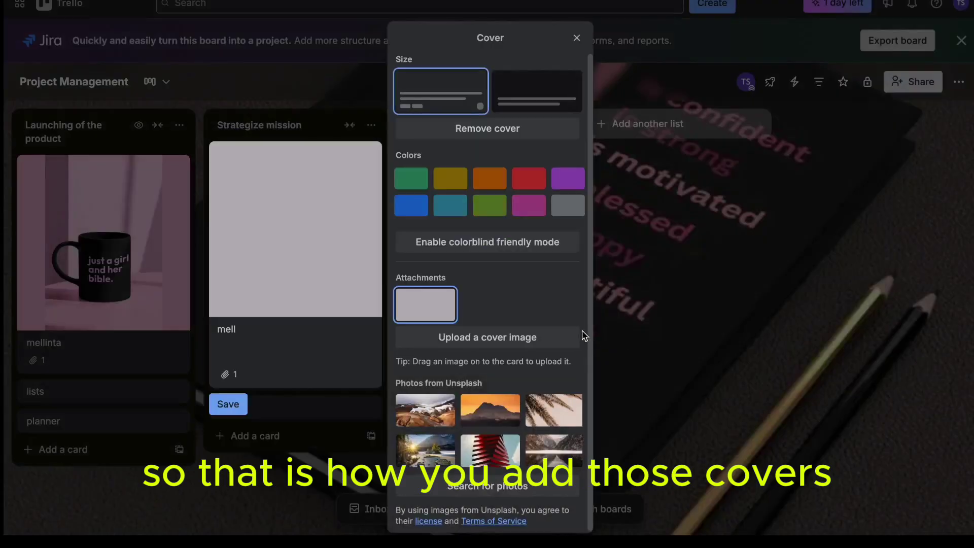
# Close the cover settings and the quick editor of the first "mell" card in the Strategize mission list
pyautogui.click(577, 39)
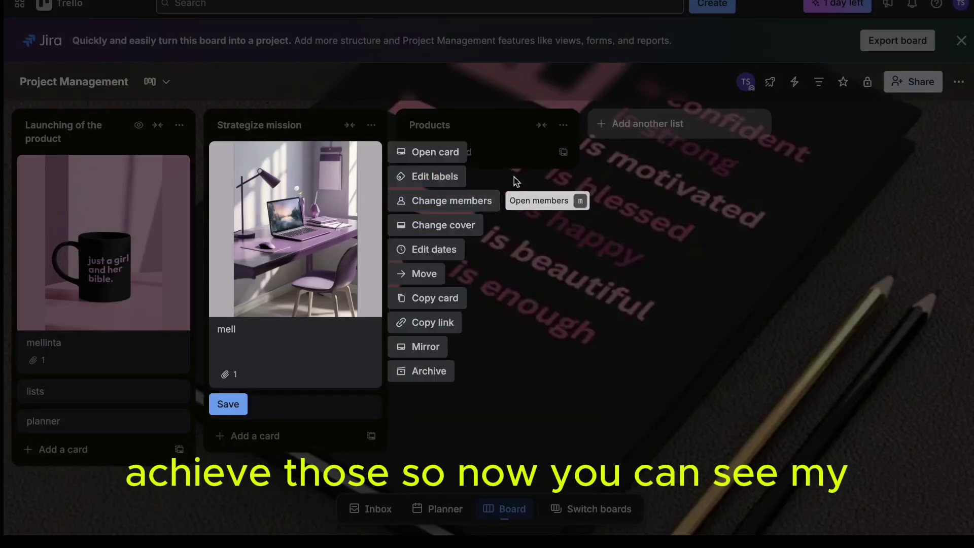
pyautogui.click(495, 128)
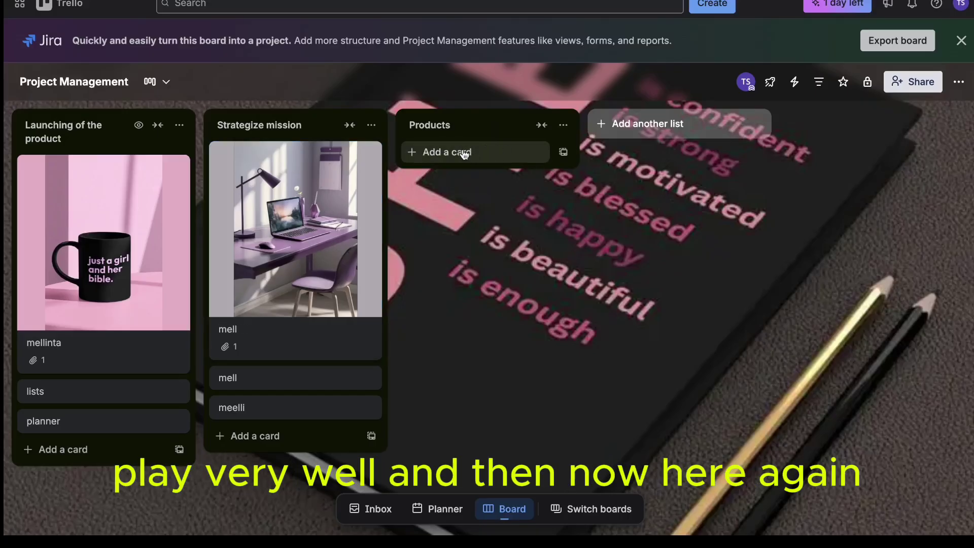
# Add three cards to the Products list, titled "mell", "melli" and "melllin"
pyautogui.click(496, 154)
pyautogui.write('mell')
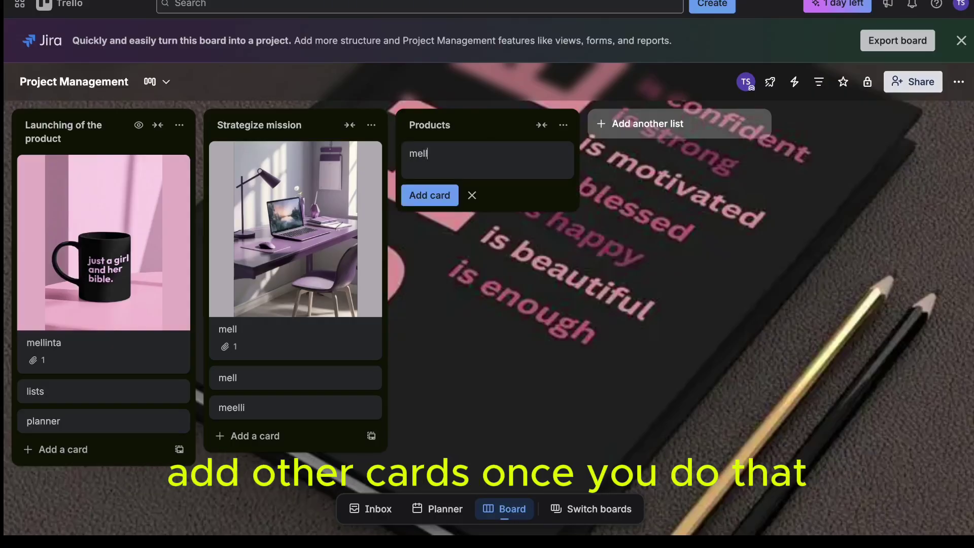
pyautogui.click(449, 200)
pyautogui.write('mel')
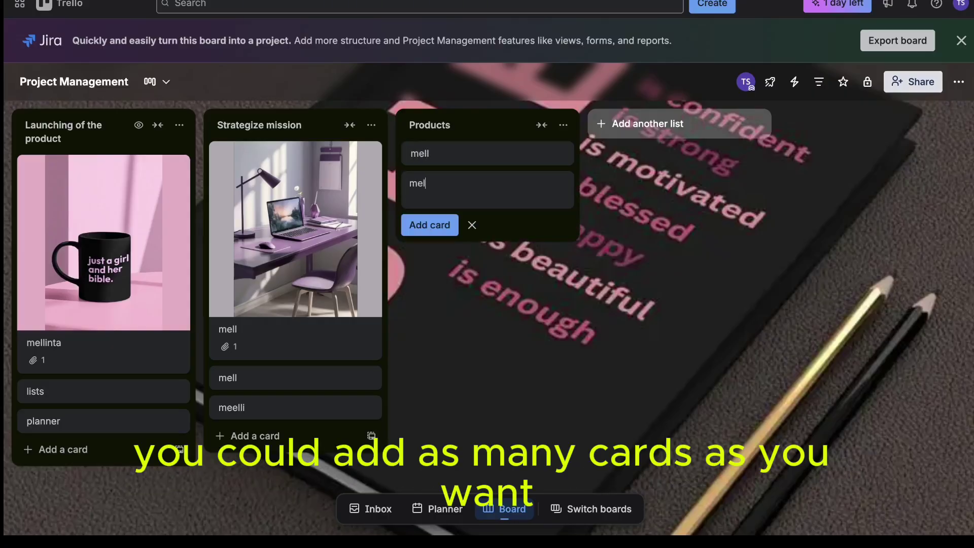
pyautogui.write('li')
pyautogui.click(430, 224)
pyautogui.write('m')
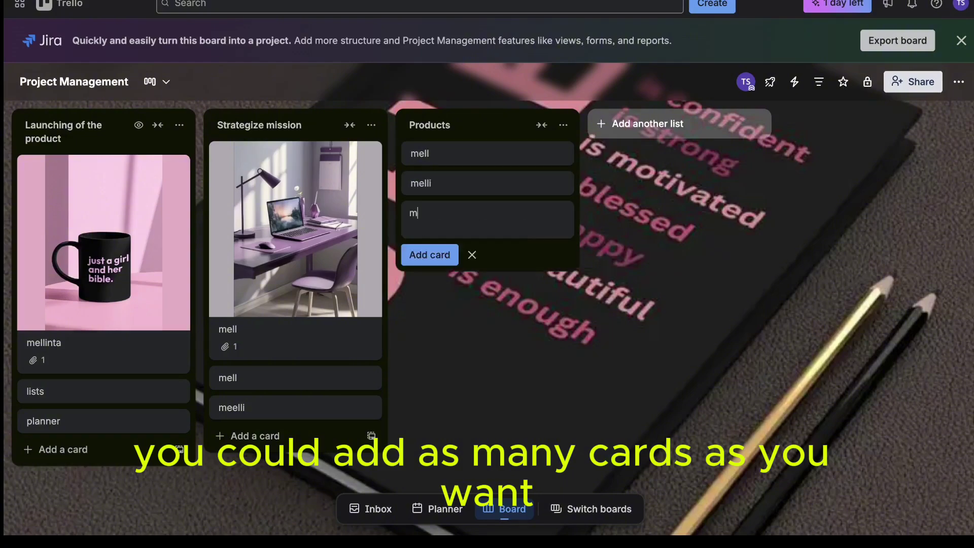
pyautogui.write('elllin')
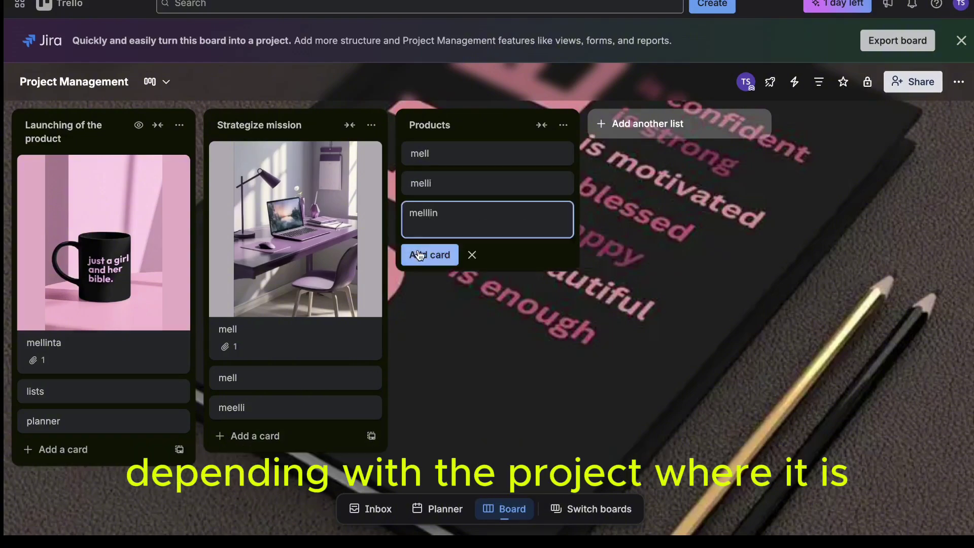
pyautogui.click(415, 255)
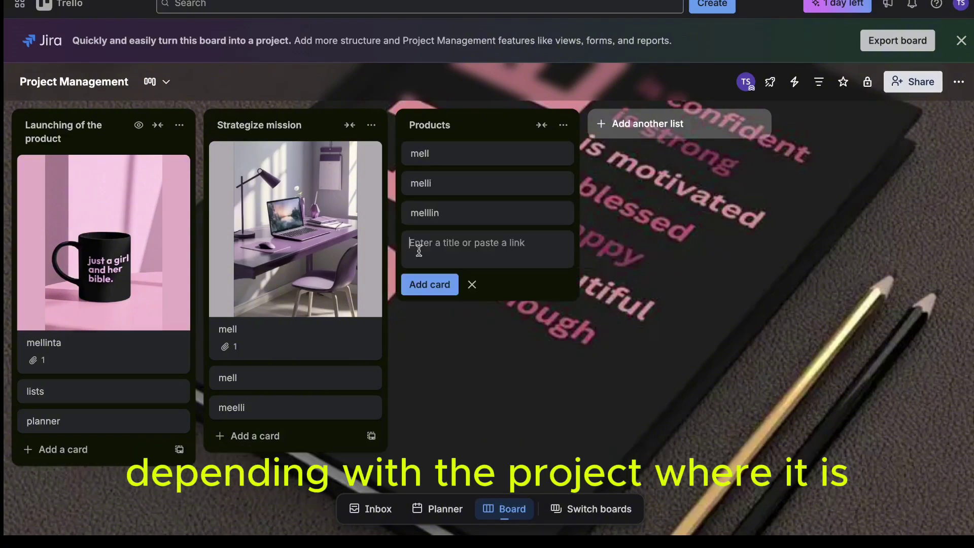
pyautogui.click(604, 220)
# Upload _ (4).jpeg from Downloads as the cover of the "mell" card in the Products list and leave the card editor
pyautogui.click(564, 153)
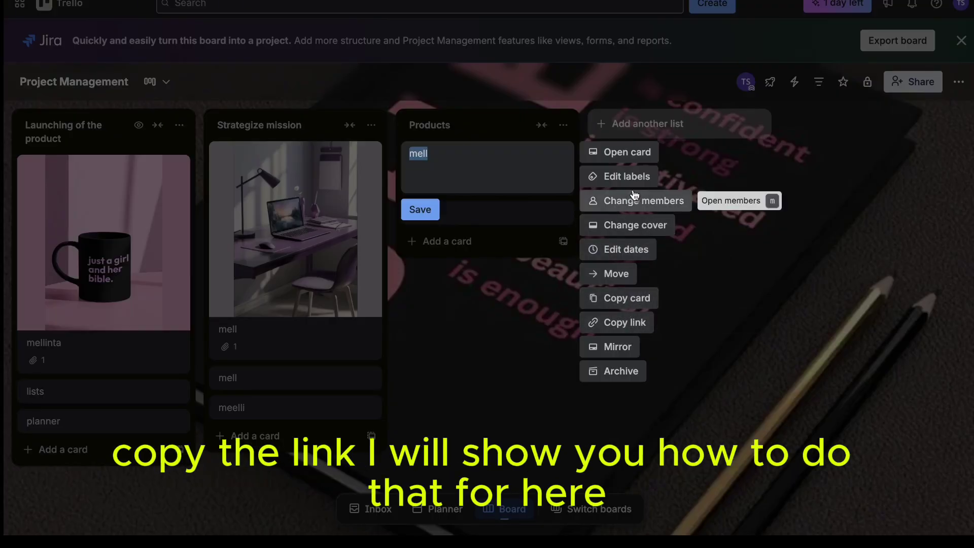
pyautogui.click(624, 225)
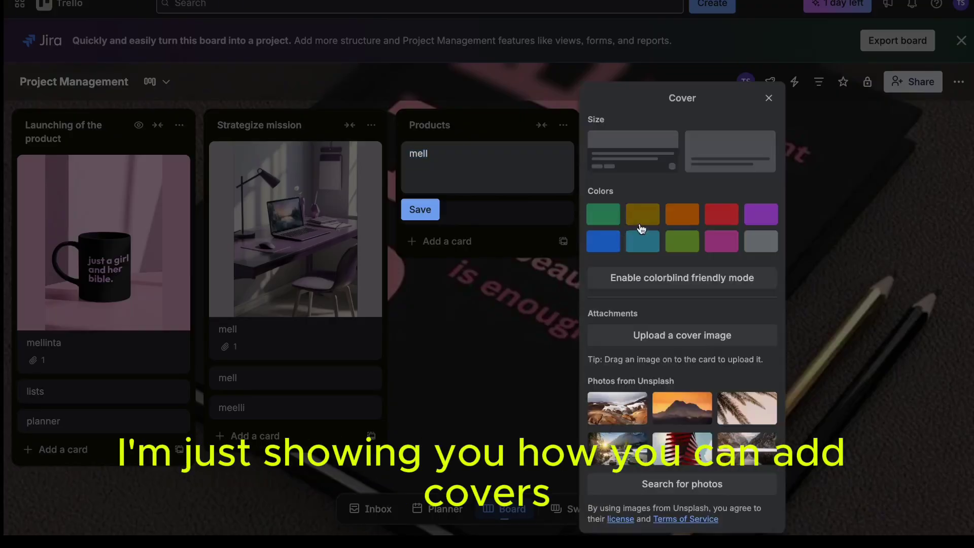
pyautogui.click(668, 339)
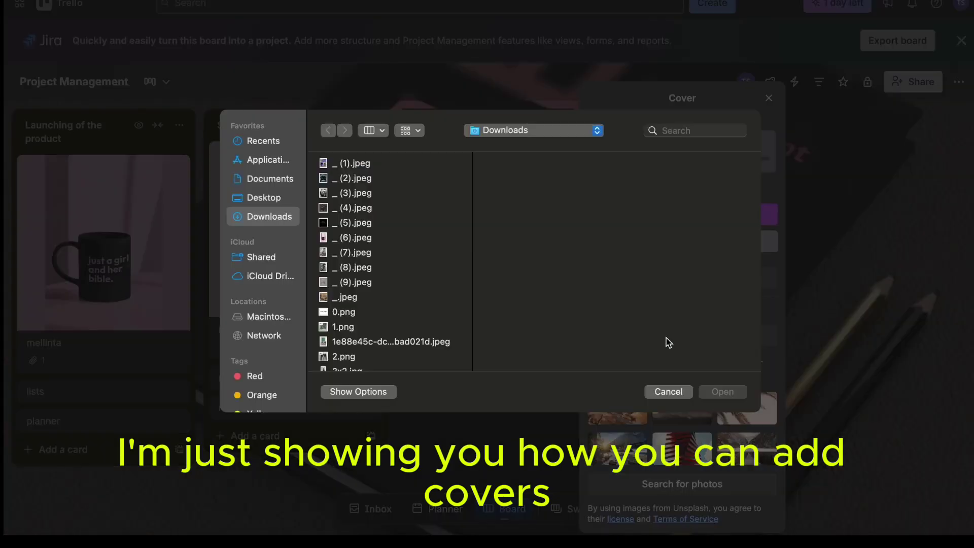
pyautogui.click(349, 212)
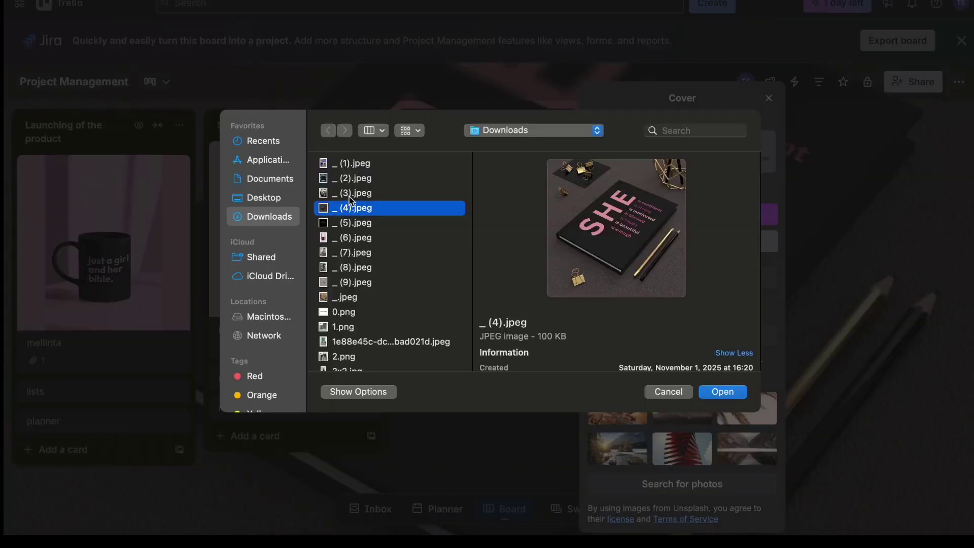
pyautogui.click(350, 195)
pyautogui.click(349, 209)
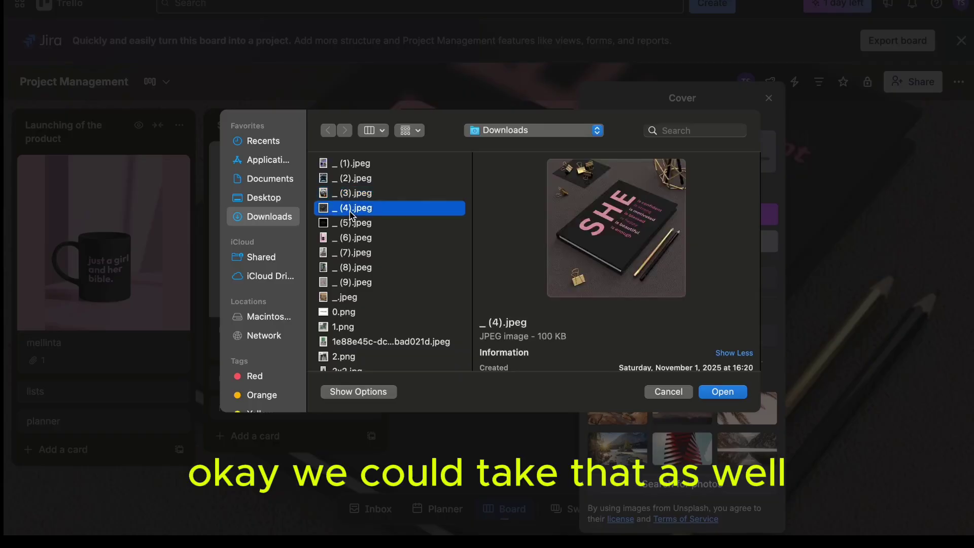
pyautogui.click(713, 393)
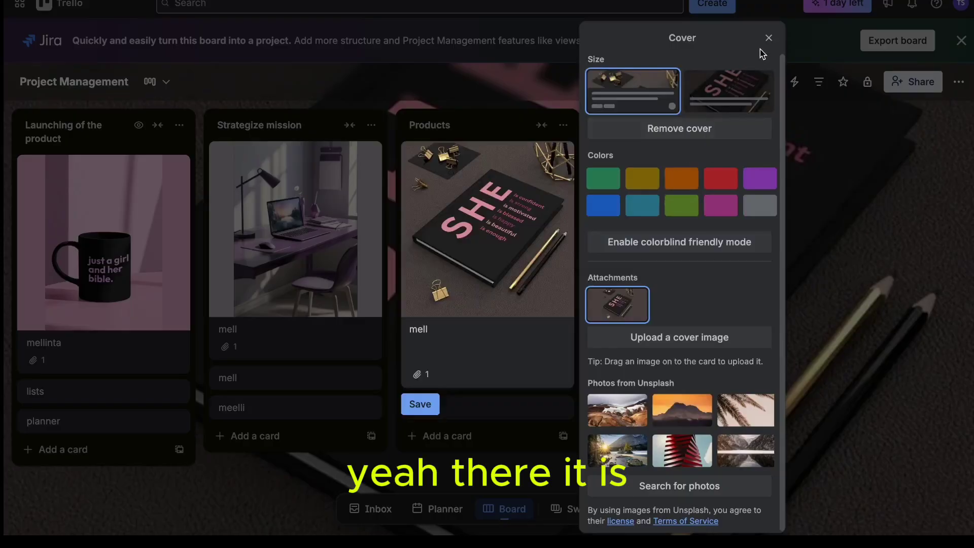
pyautogui.click(769, 38)
pyautogui.click(637, 123)
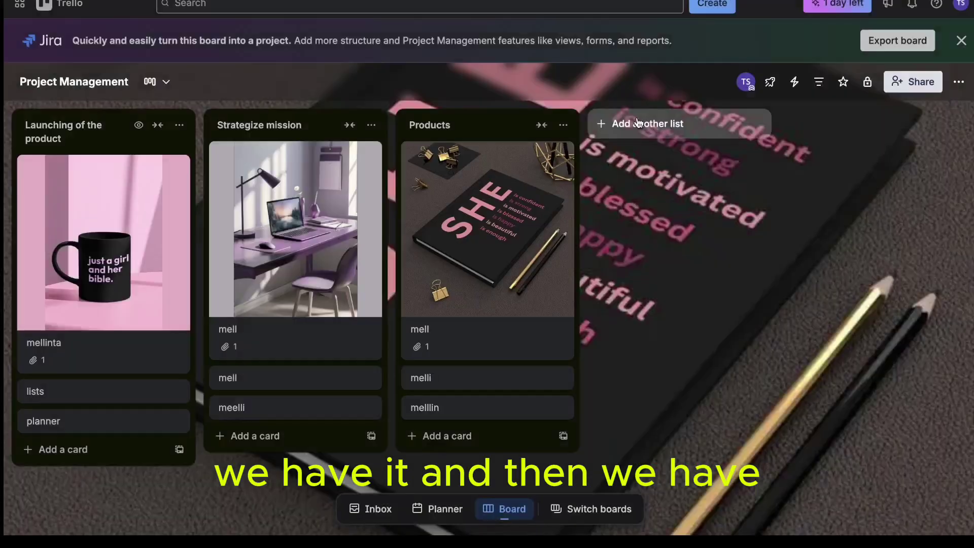
# Add another list named ",,enwknkns" to the board
pyautogui.click(638, 123)
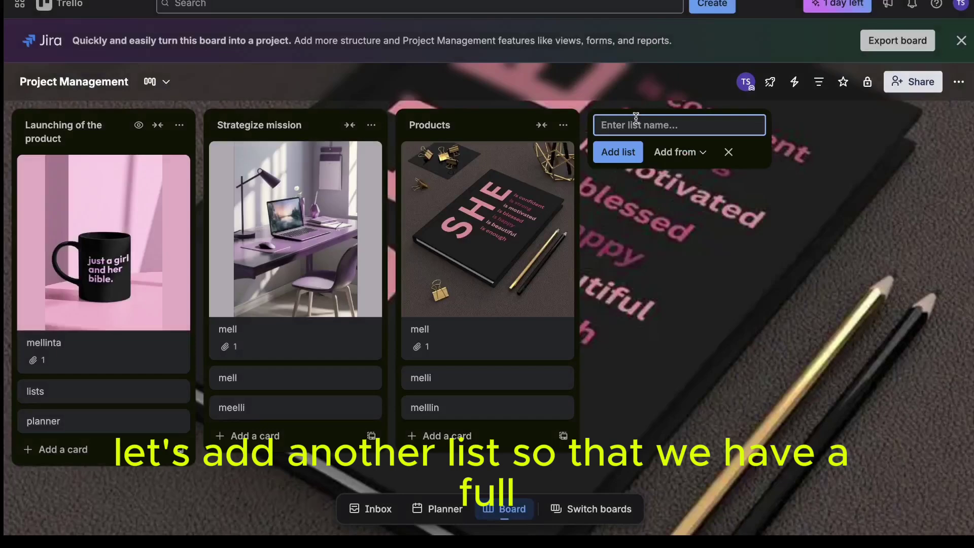
pyautogui.write(',,enwknkn')
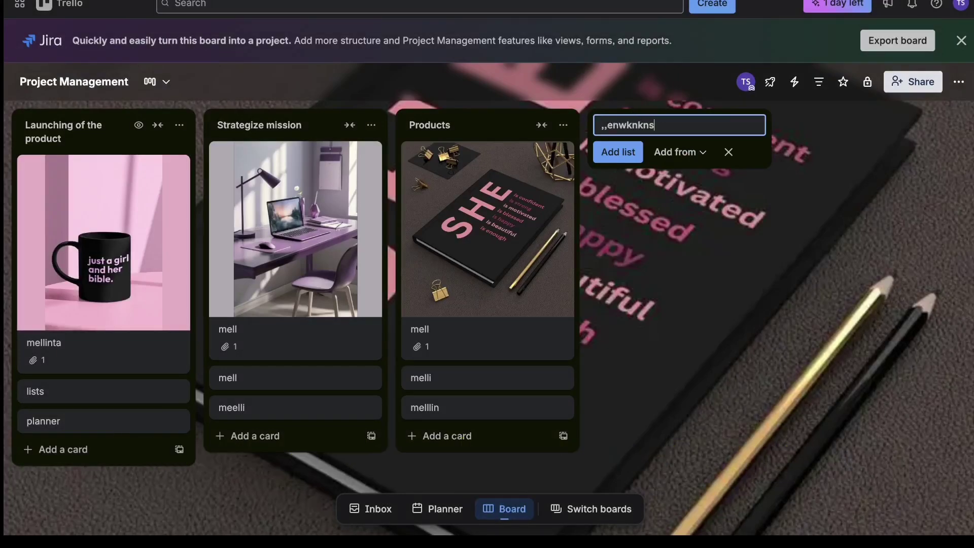
pyautogui.write('s')
pyautogui.click(629, 151)
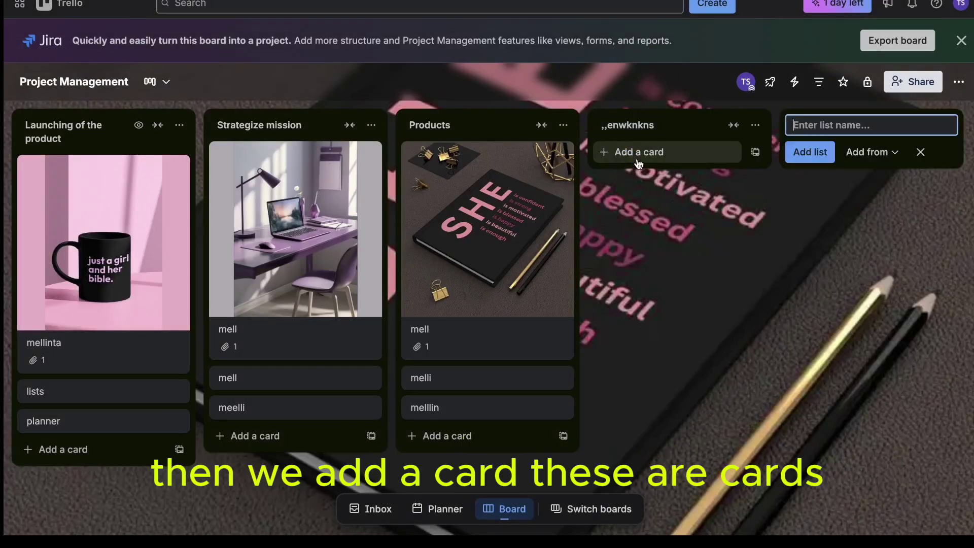
# Add four cards to the ",,enwknkns" list, titled "sdhajbjh", "avjbjahb", "as a n nm" and "sdb sbb"
pyautogui.click(640, 154)
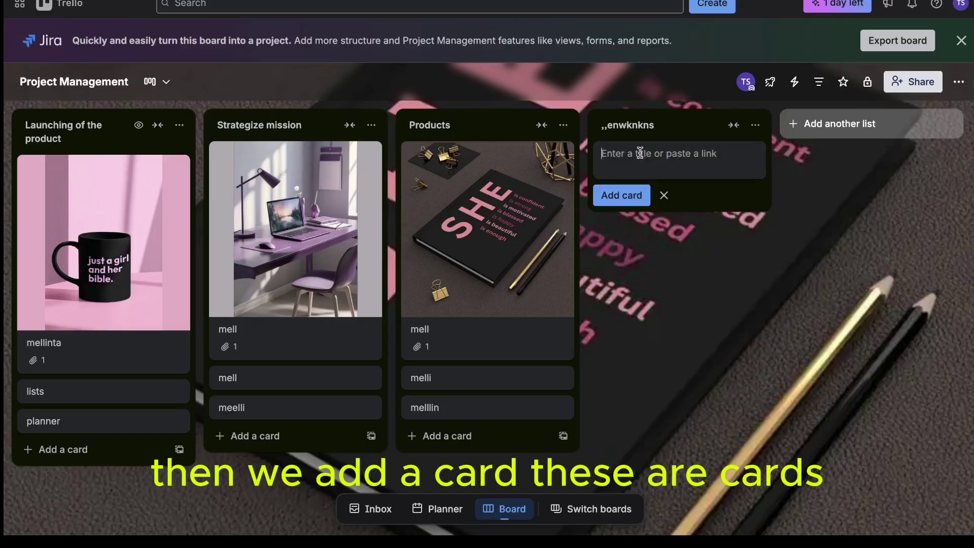
pyautogui.write('sdhajbjh')
pyautogui.click(622, 196)
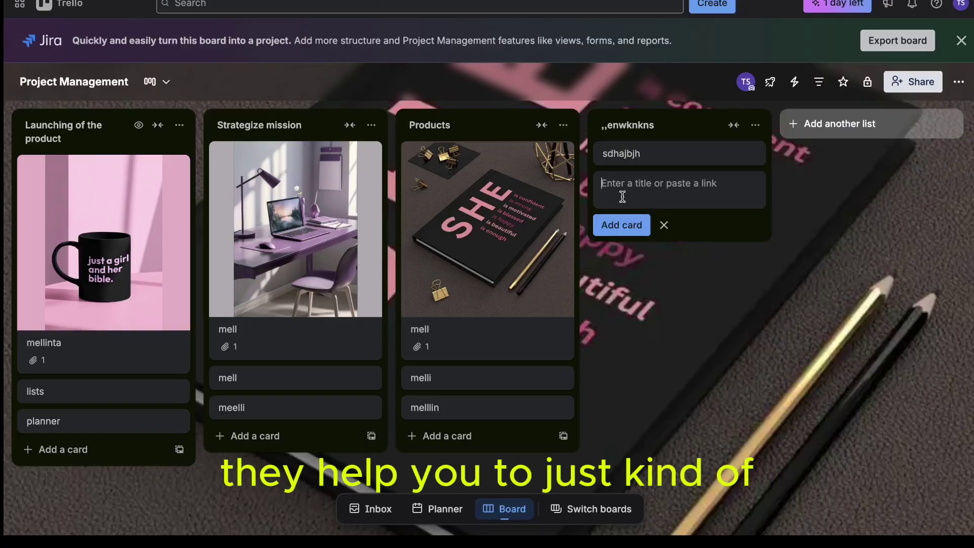
pyautogui.write('avjbjahb')
pyautogui.click(620, 225)
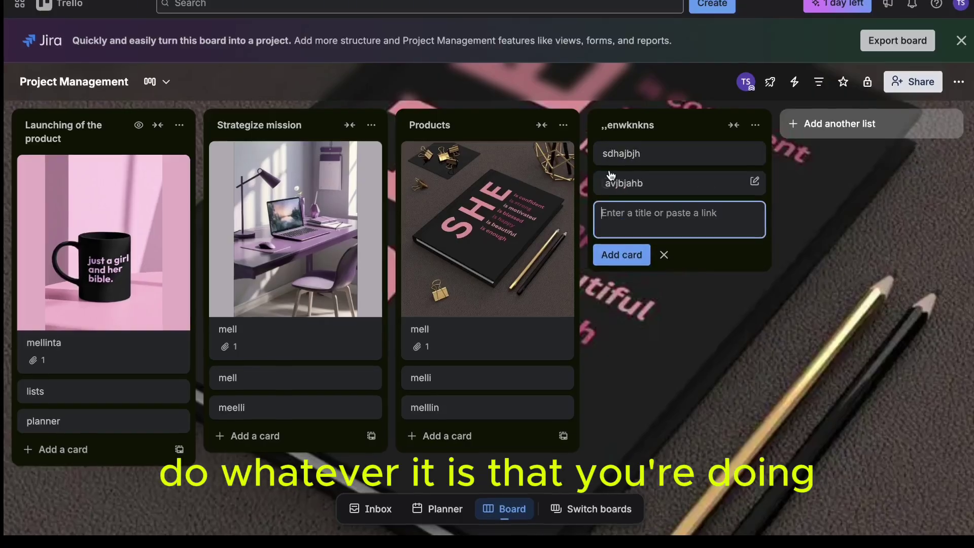
pyautogui.write('as a n nm')
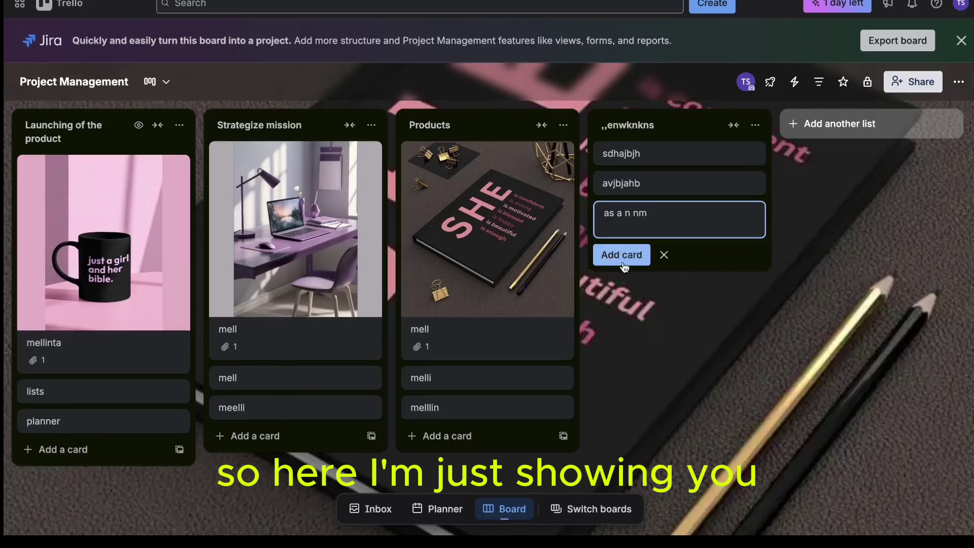
pyautogui.press('Return')
pyautogui.write('sdb sbb')
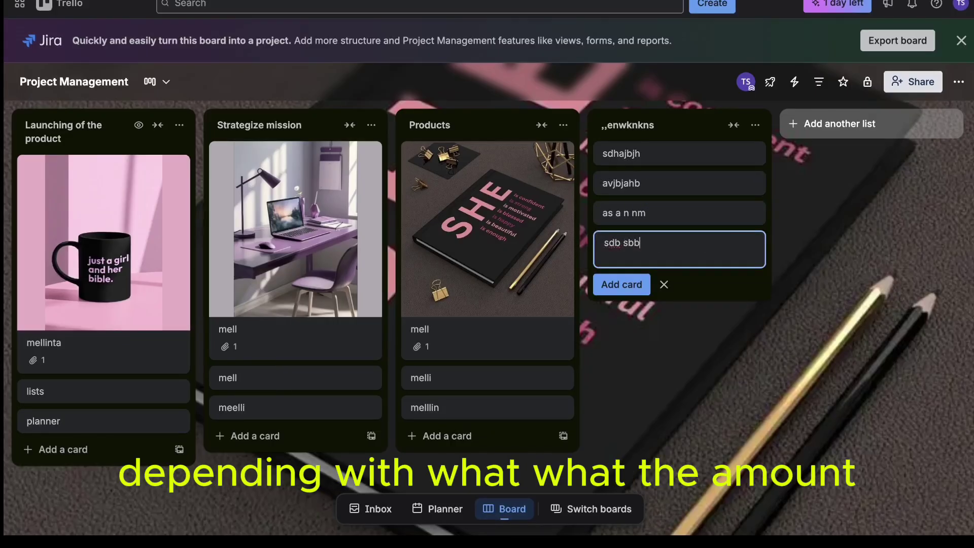
pyautogui.click(616, 284)
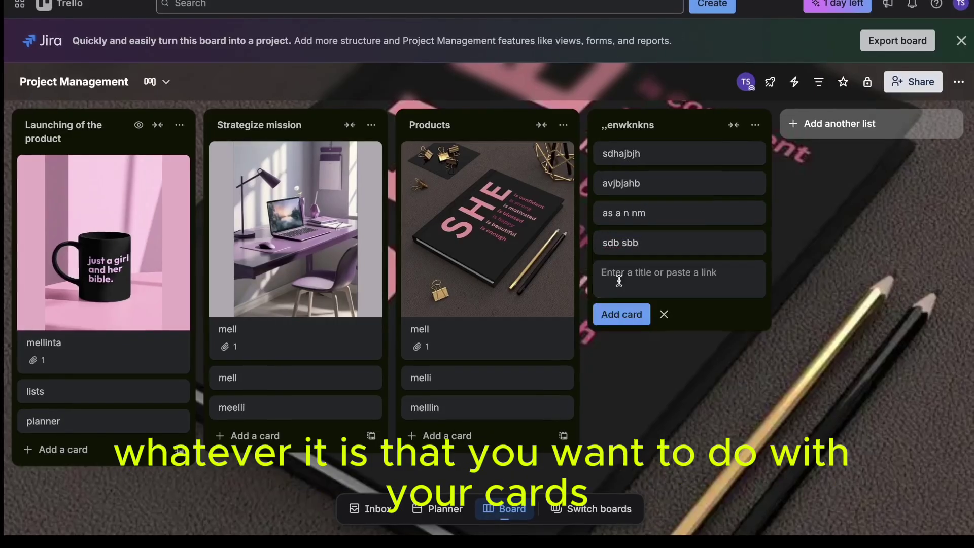
pyautogui.click(665, 314)
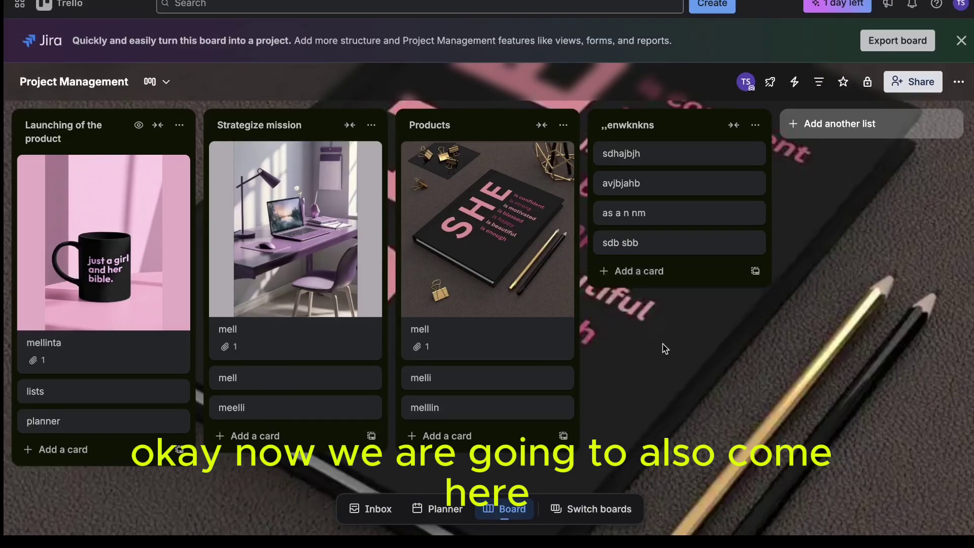
# Upload _ (2).jpeg from Downloads as the cover of the "sdhajbjh" card and leave the card editor
pyautogui.click(754, 152)
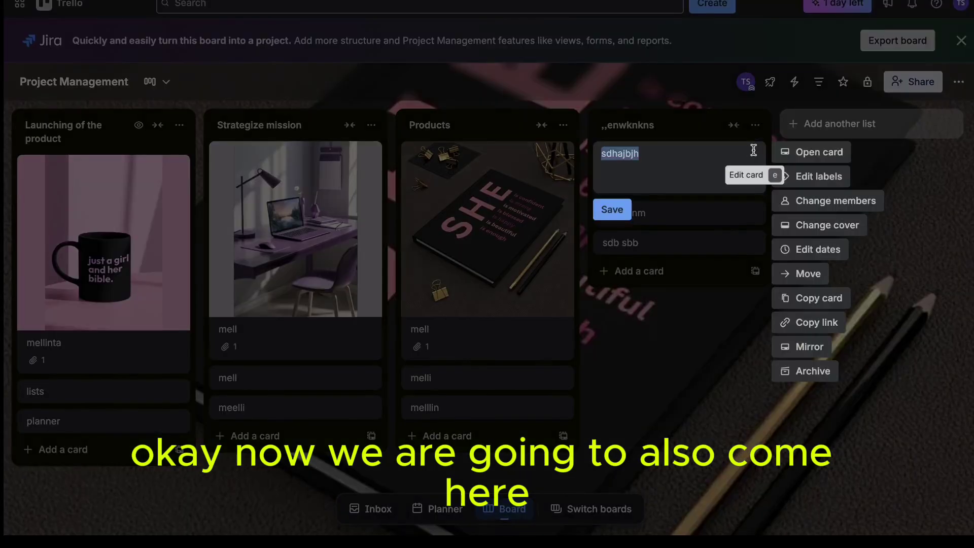
pyautogui.click(821, 227)
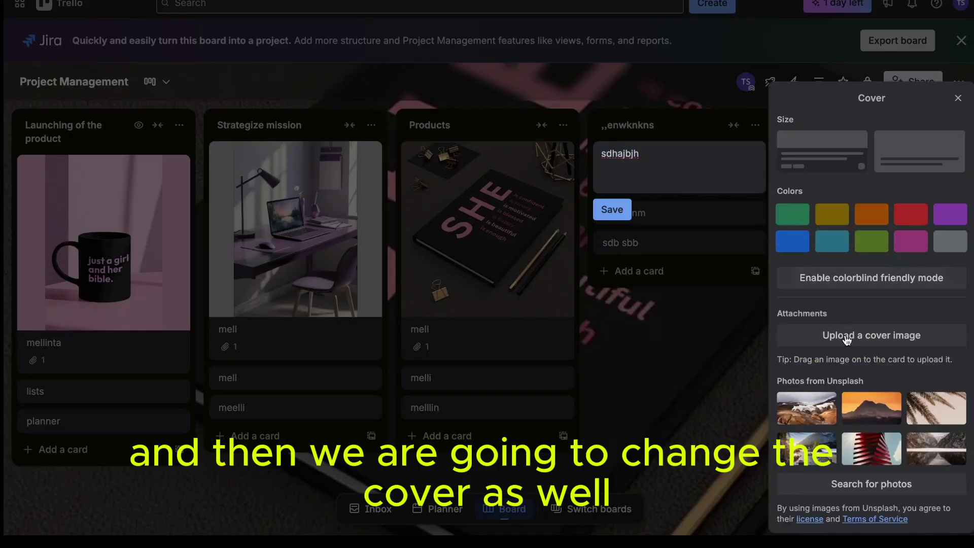
pyautogui.click(846, 337)
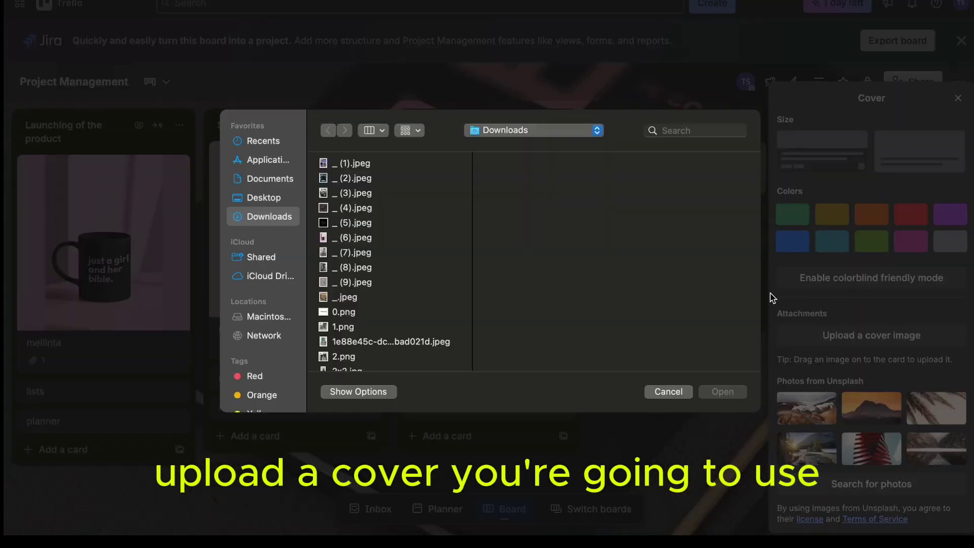
pyautogui.click(356, 179)
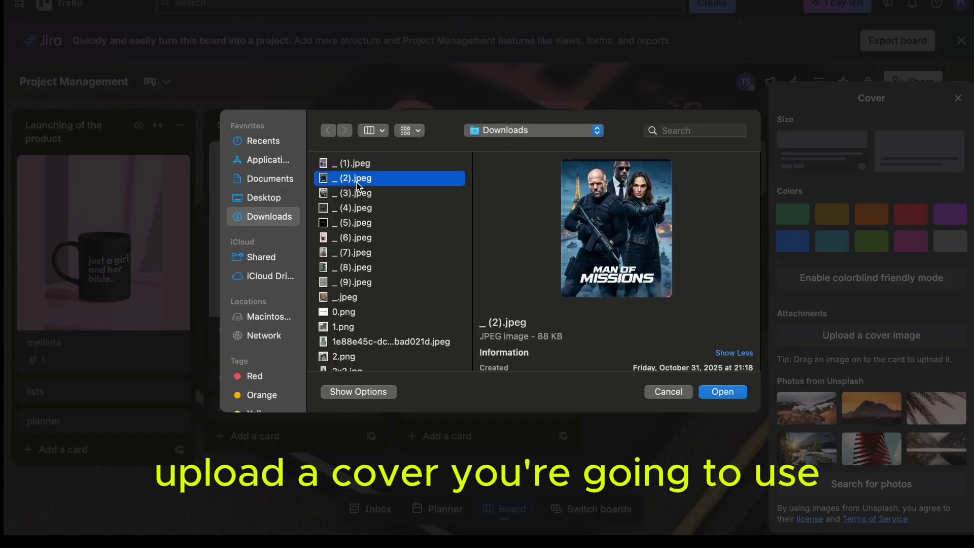
pyautogui.click(716, 395)
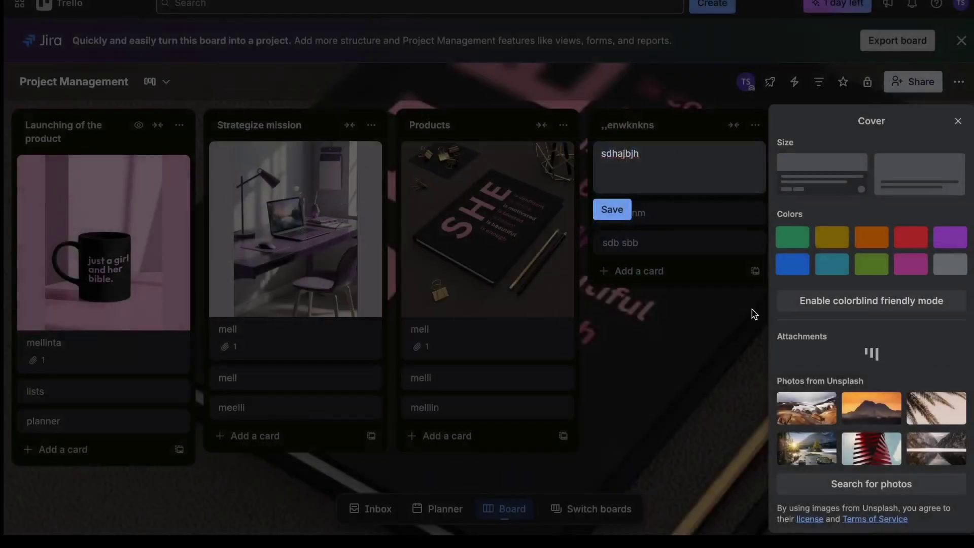
pyautogui.click(957, 38)
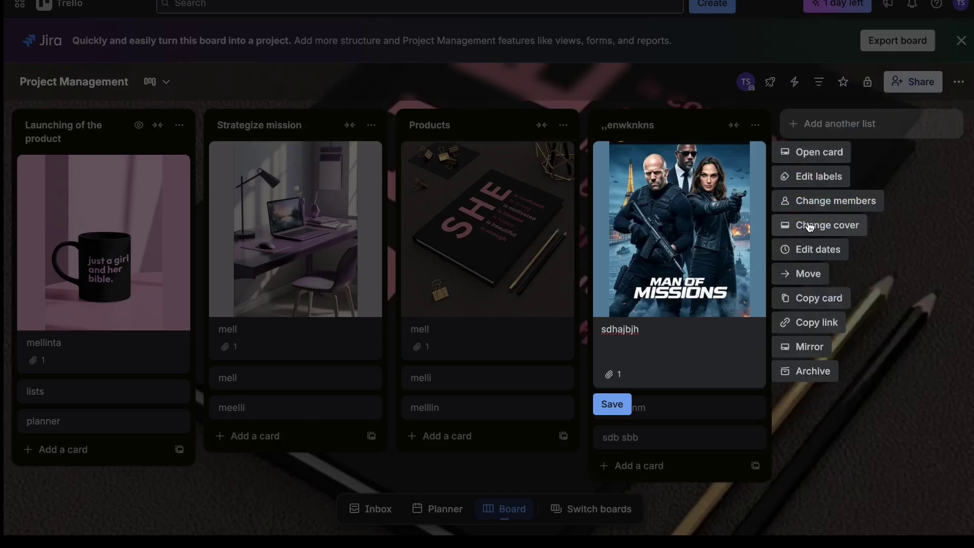
pyautogui.click(830, 131)
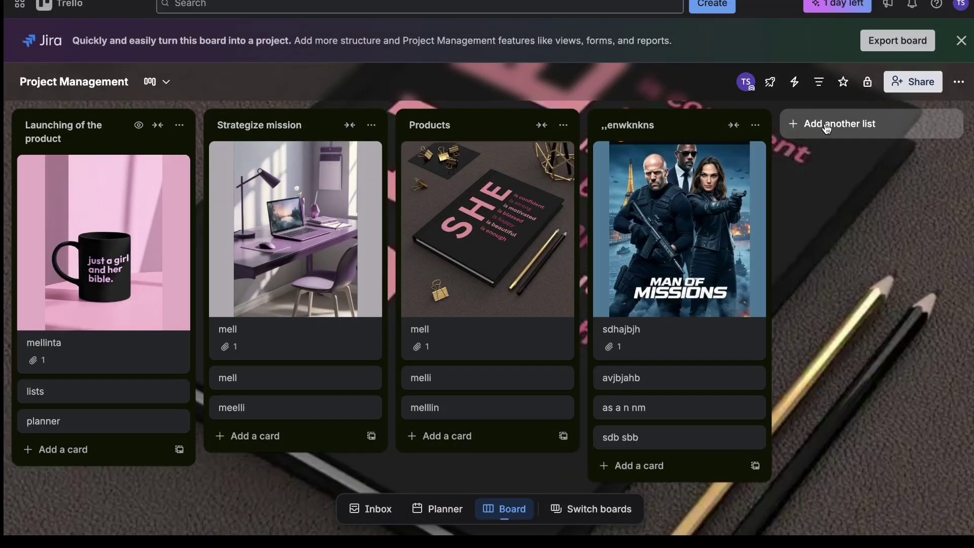
# Filter the board's cards by the keyword "sklnnsn" and close the filter settings
pyautogui.write('fsklnnsn')
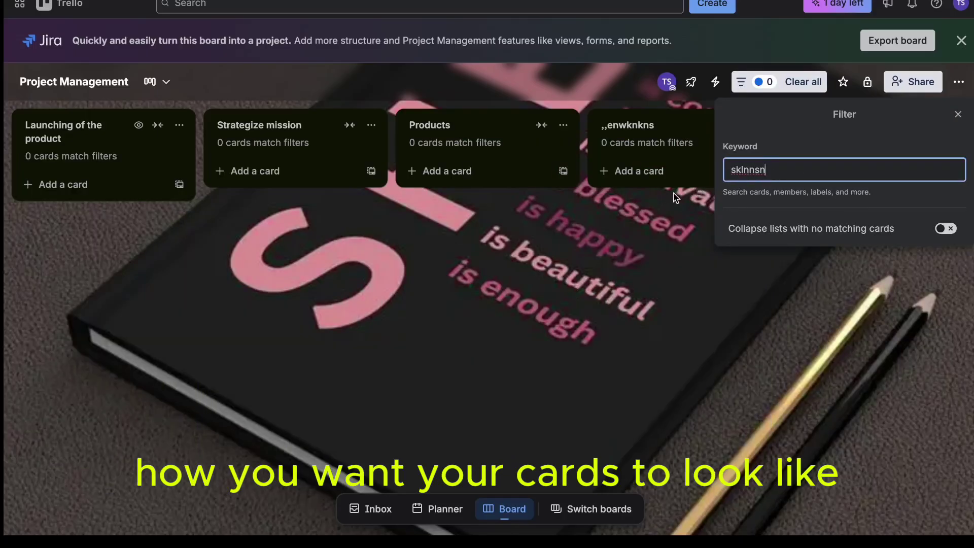
pyautogui.click(959, 114)
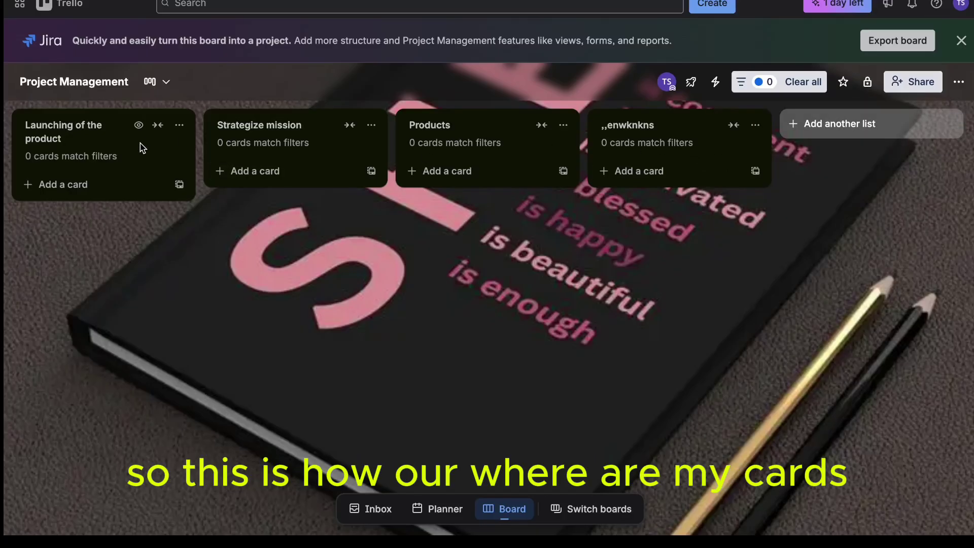
# Clear the board's keyword filter, look through the remaining filter options and close the filter settings
pyautogui.click(93, 139)
pyautogui.click(76, 184)
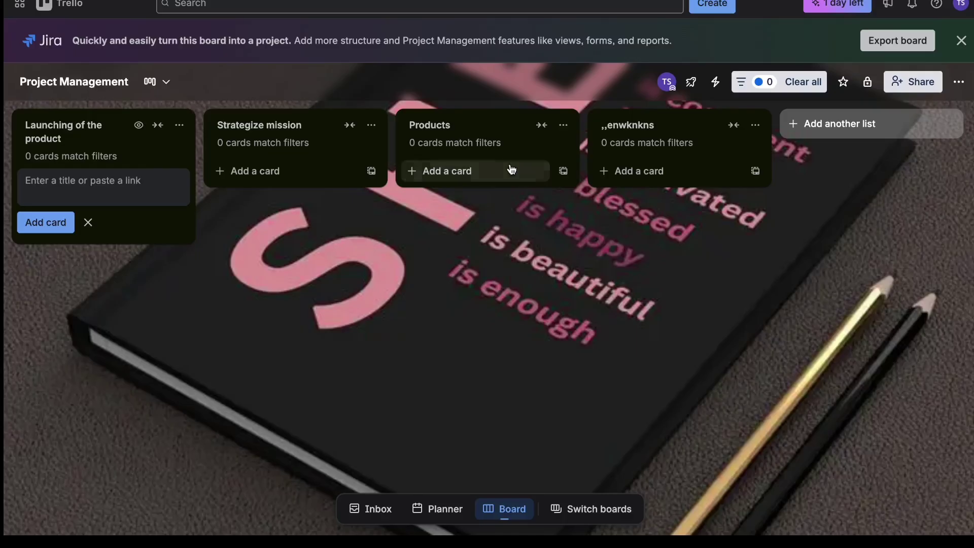
pyautogui.click(771, 85)
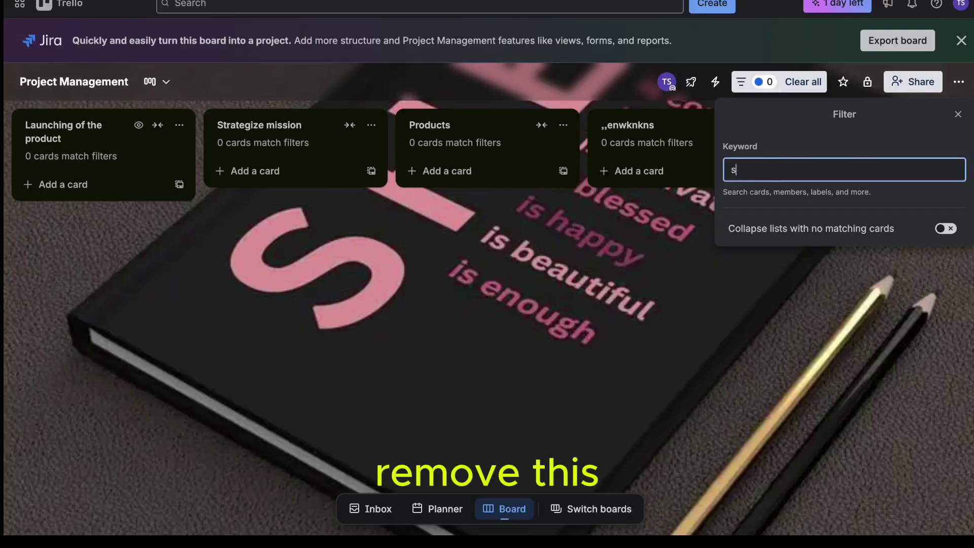
pyautogui.press('BackSpace')
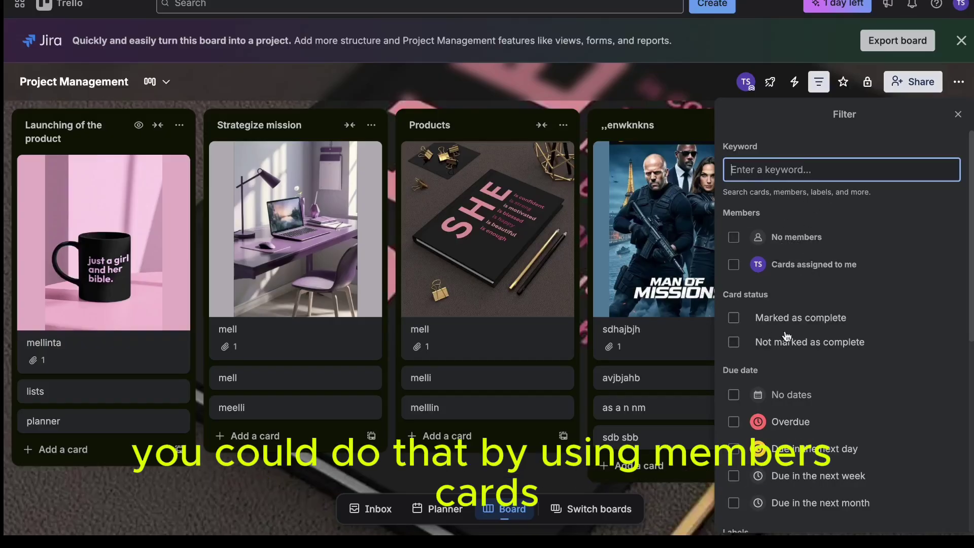
pyautogui.scroll(-6, 759, 411)
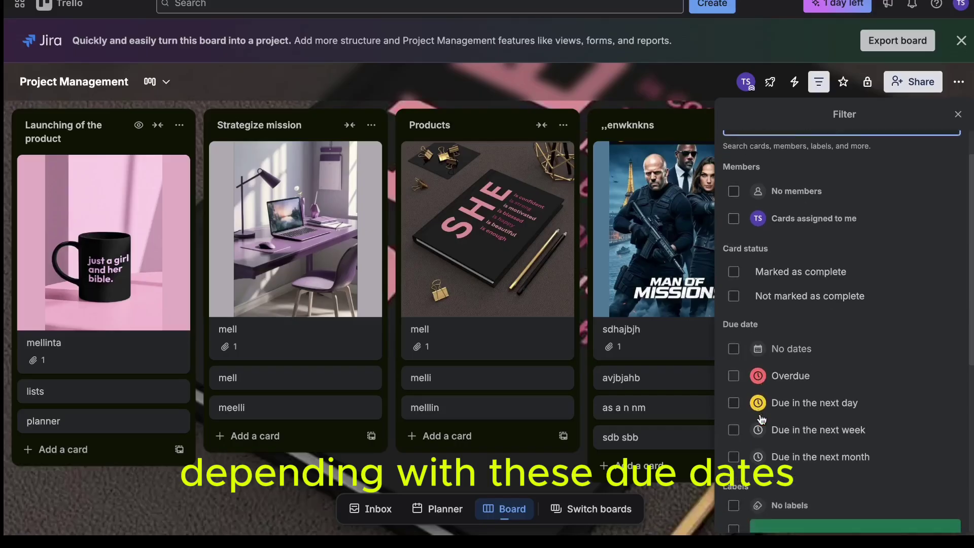
pyautogui.scroll(-3, 761, 419)
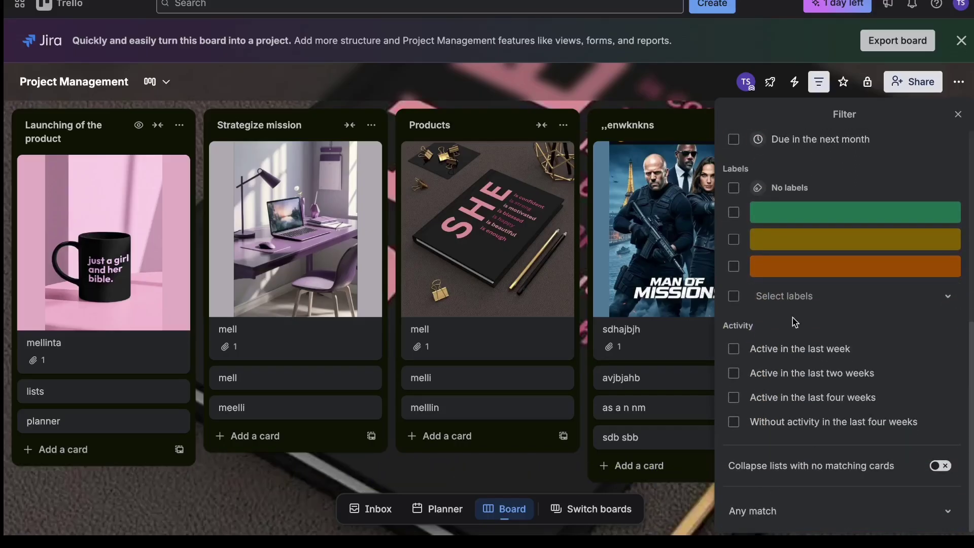
pyautogui.scroll(10, 766, 391)
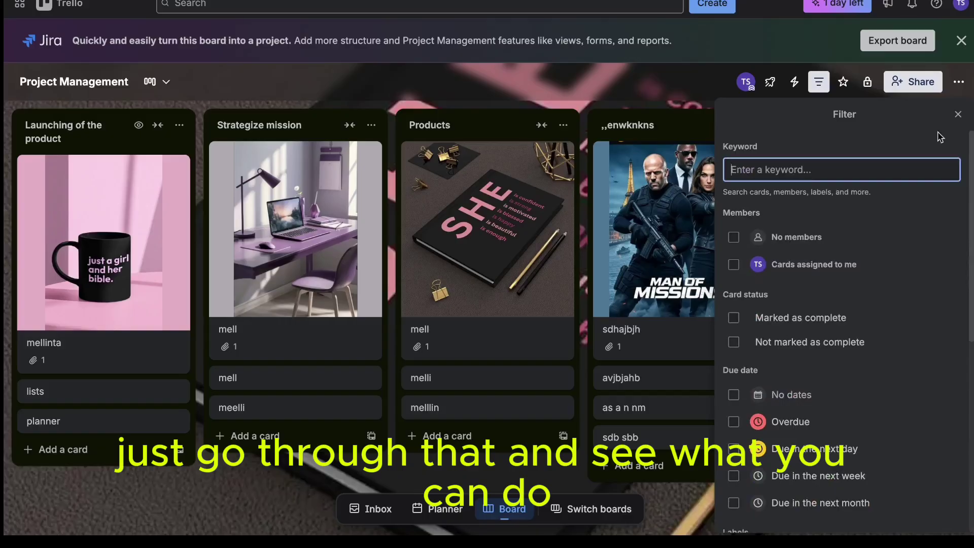
pyautogui.click(959, 114)
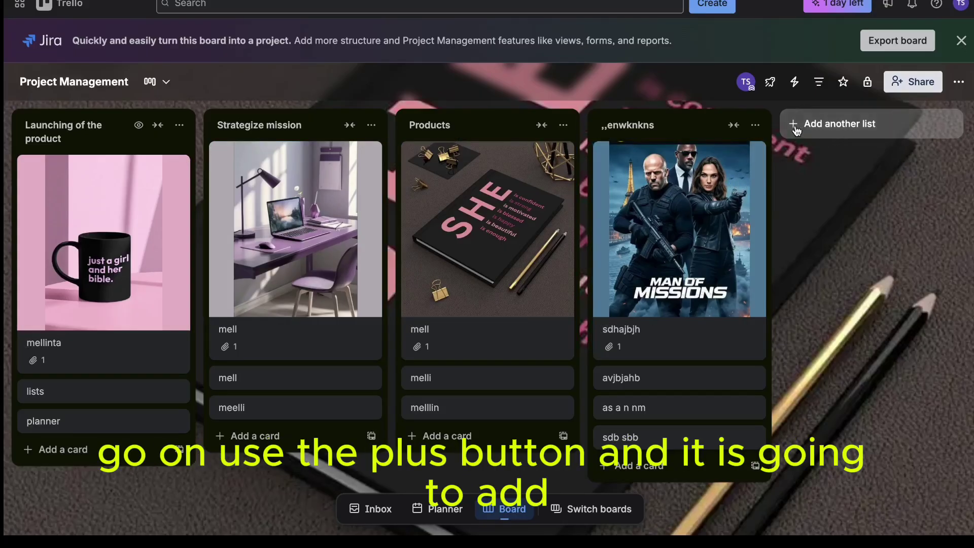
# Open rule creation from the ",,enwknkns" list's automation actions and set the automation time zone to Africa/Nairobi
pyautogui.click(755, 127)
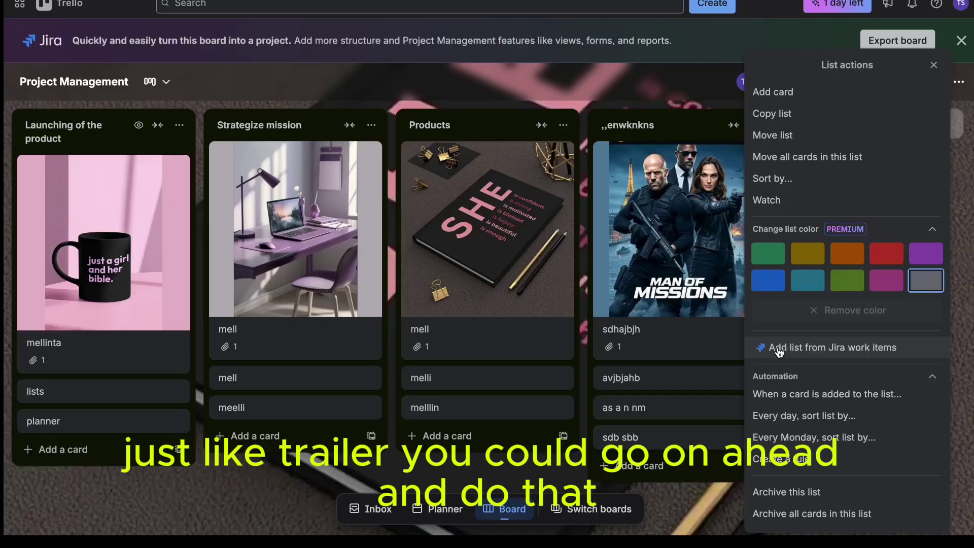
pyautogui.click(782, 378)
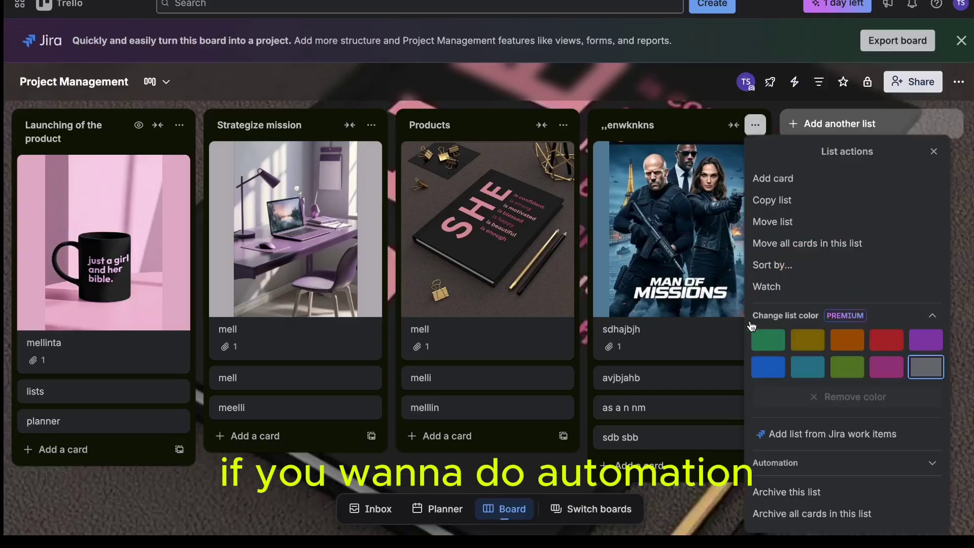
pyautogui.click(920, 467)
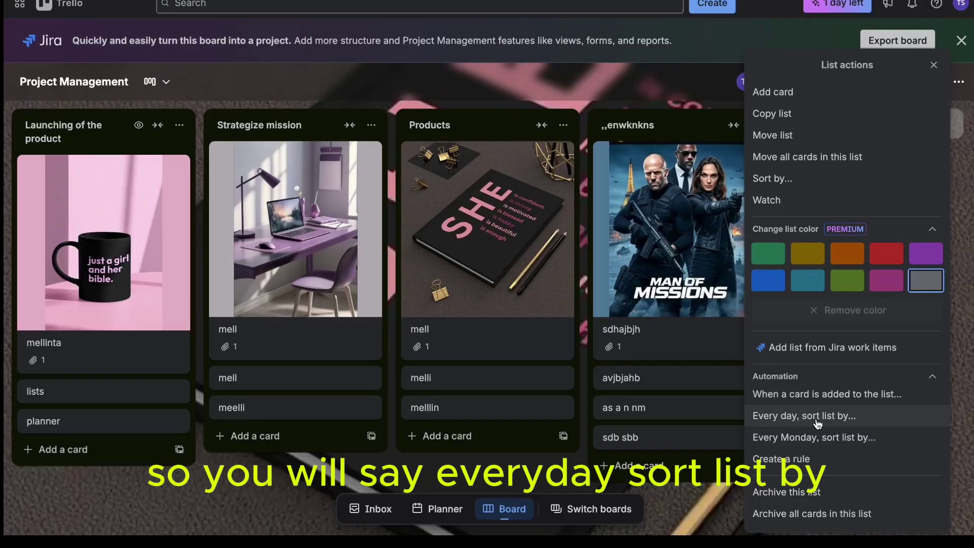
pyautogui.click(782, 458)
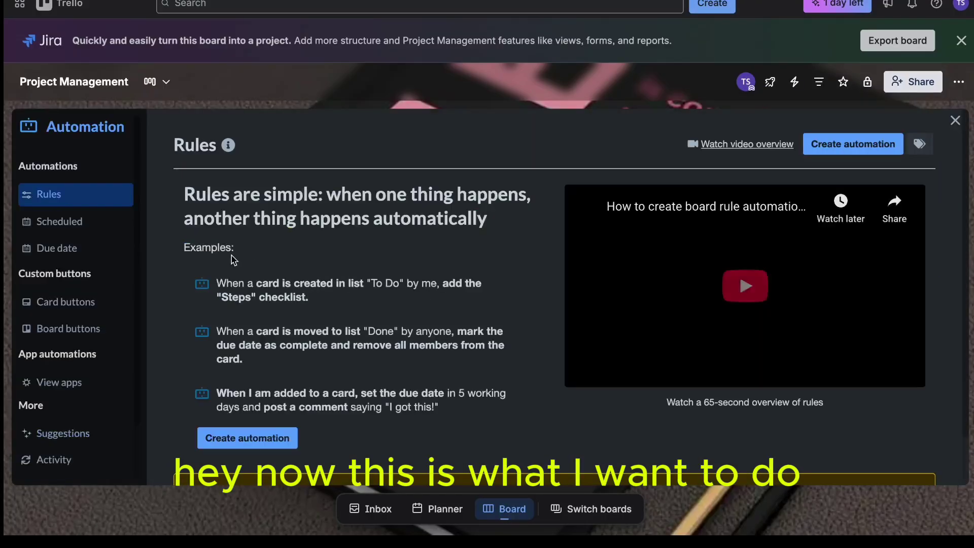
pyautogui.scroll(-2, 282, 234)
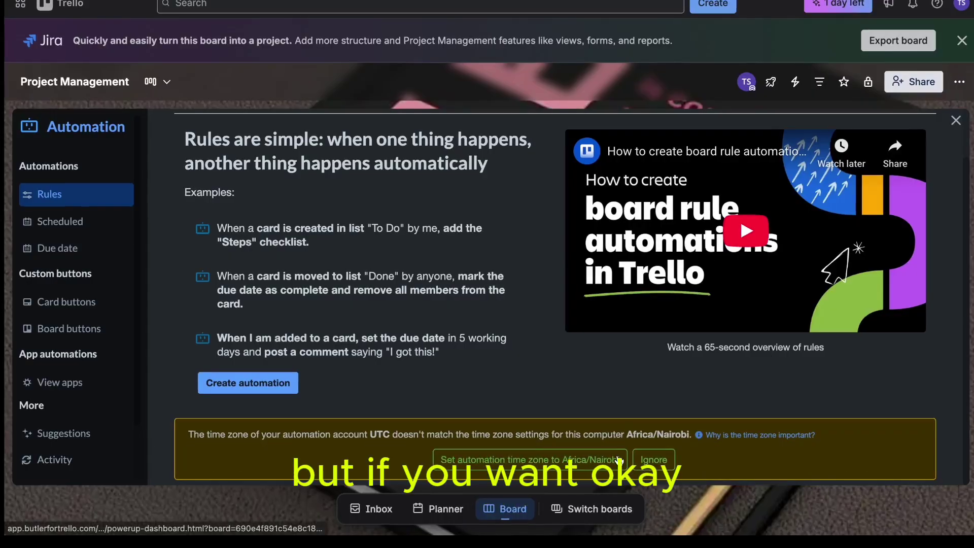
pyautogui.click(591, 461)
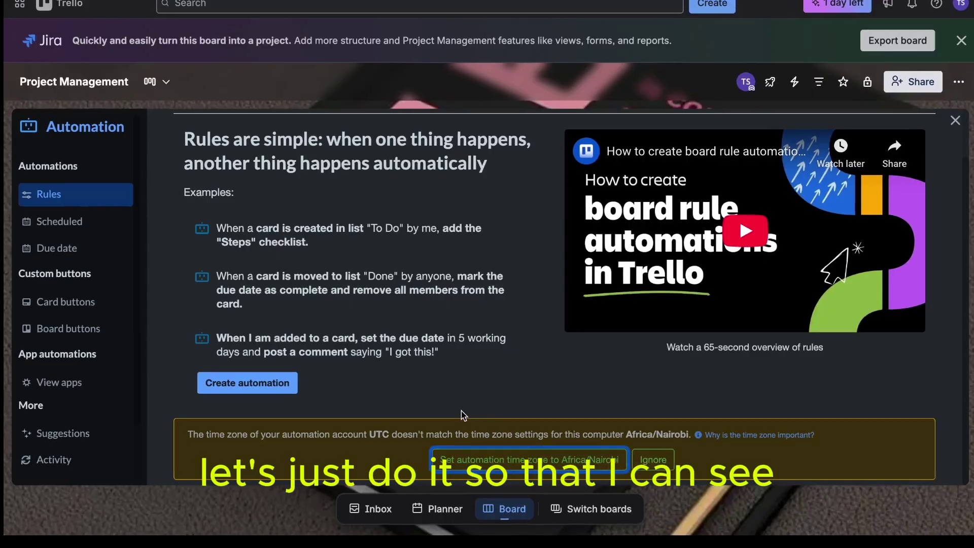
# Start a new automation rule and set its board-level Card Move trigger to a card being created in the board
pyautogui.click(268, 437)
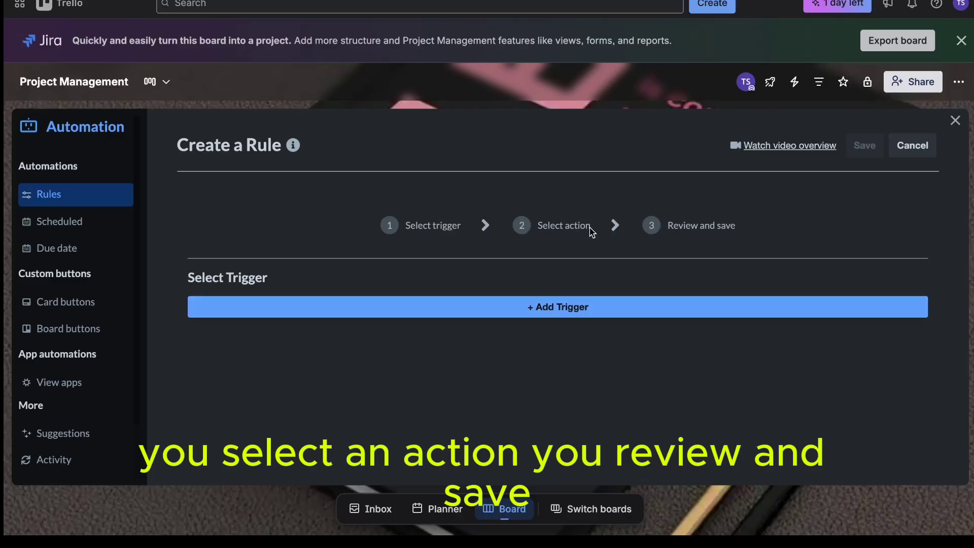
pyautogui.click(561, 306)
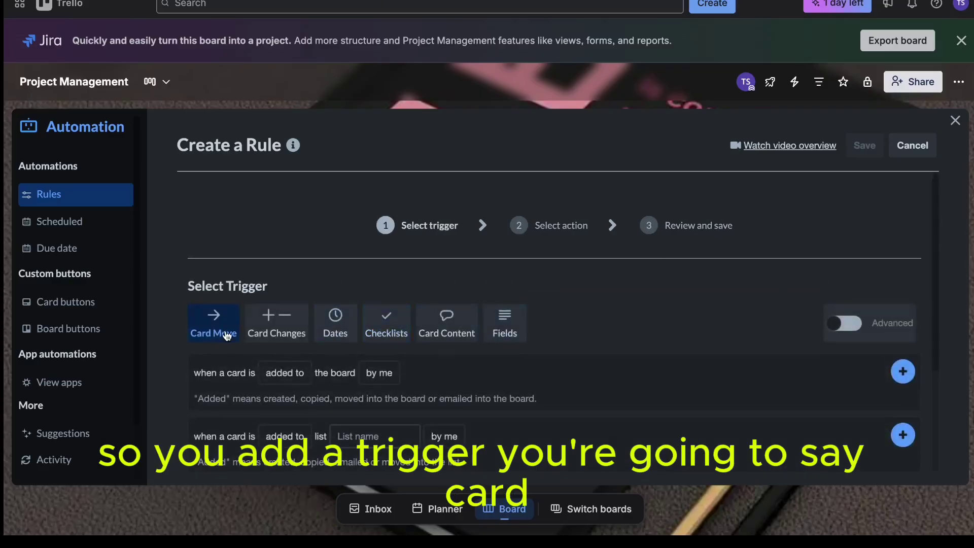
pyautogui.scroll(-1, 216, 325)
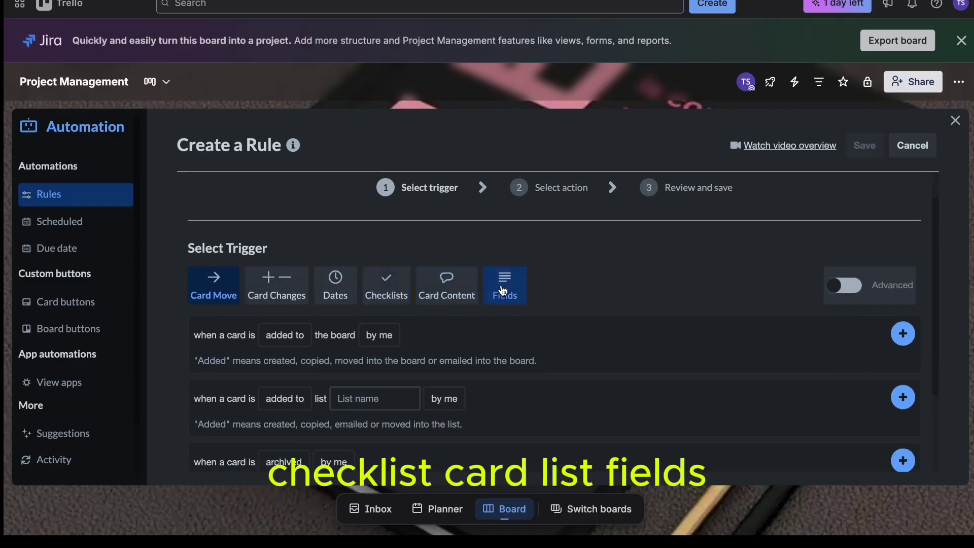
pyautogui.scroll(-1, 353, 318)
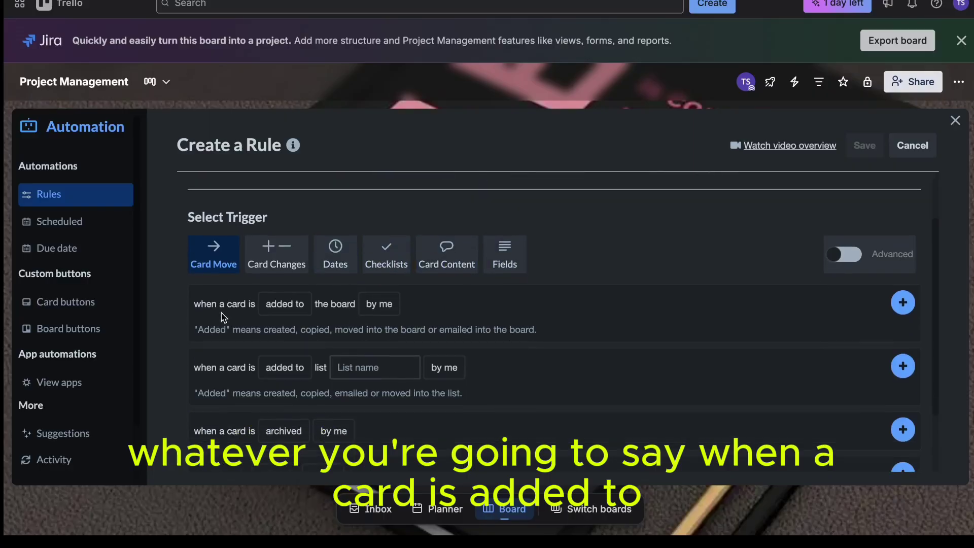
pyautogui.click(284, 307)
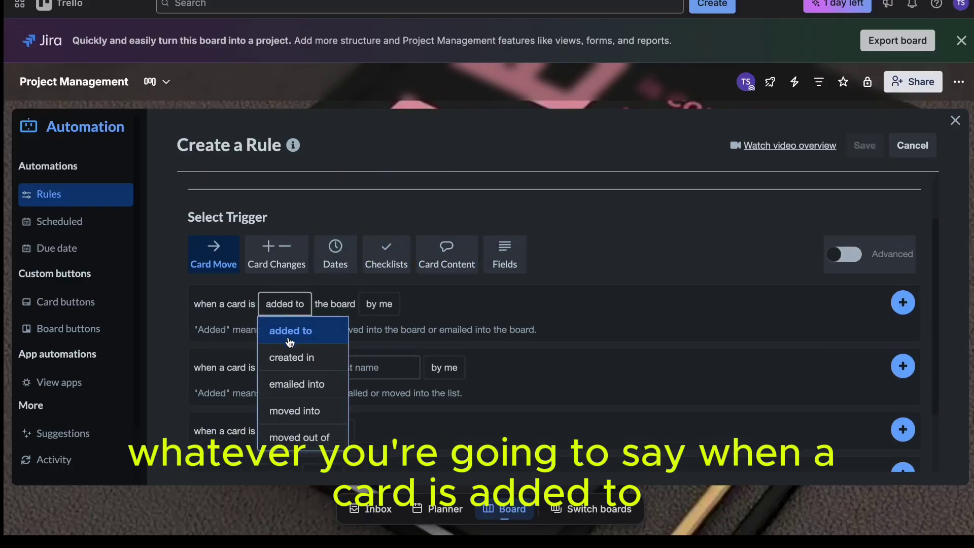
pyautogui.click(299, 331)
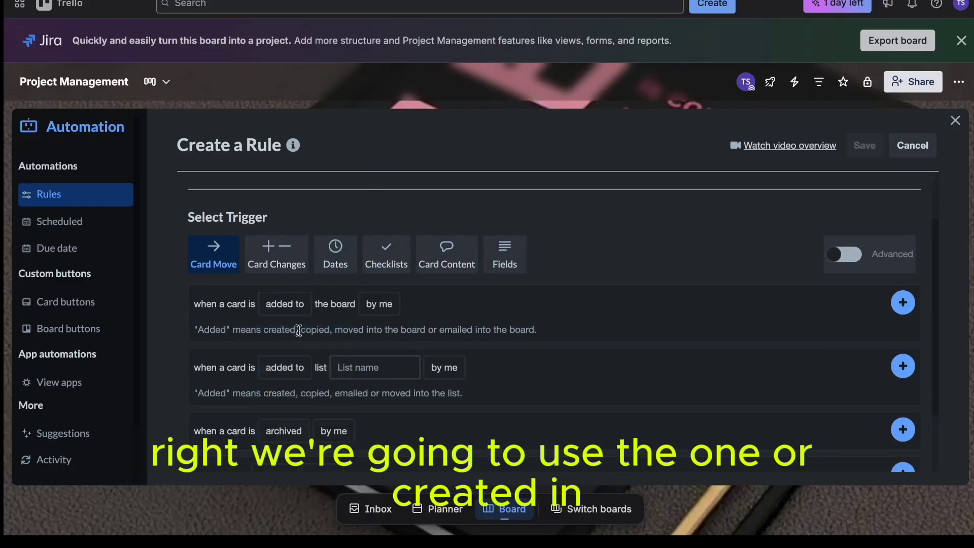
pyautogui.click(292, 304)
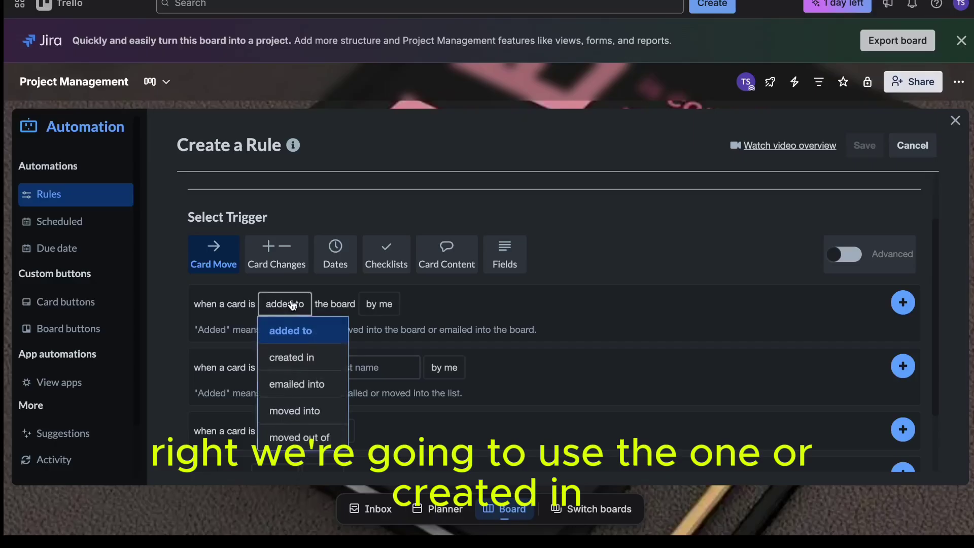
pyautogui.click(298, 358)
pyautogui.click(301, 362)
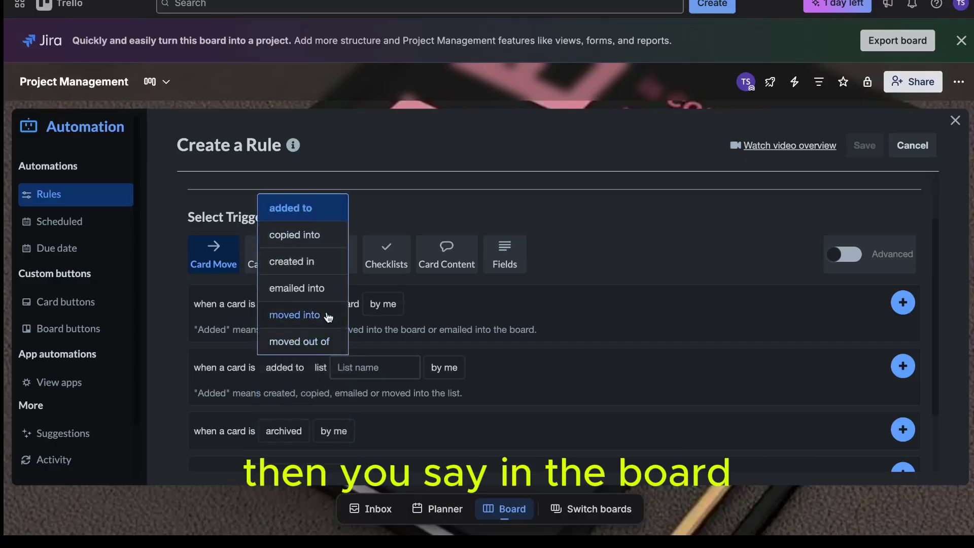
pyautogui.press('Escape')
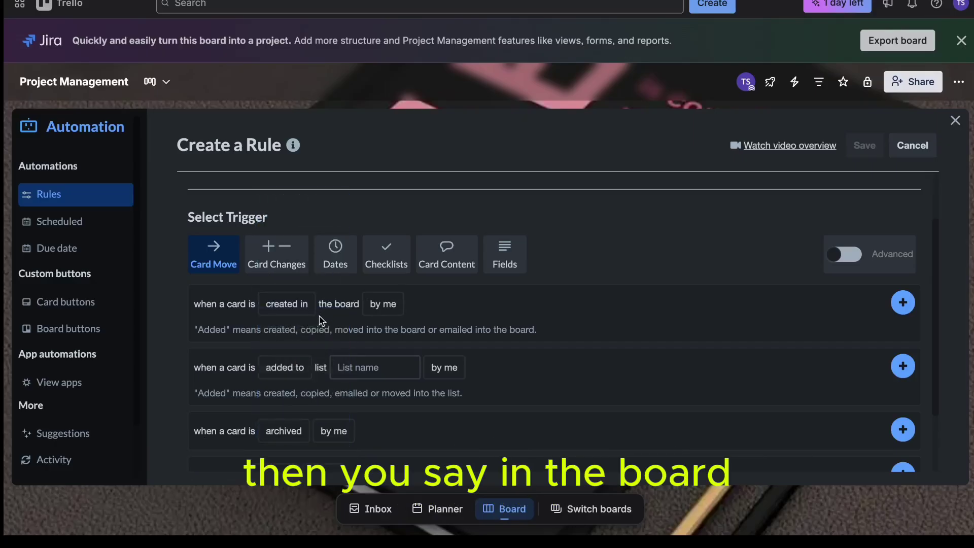
# Keep "by me" as the person creating the card and add the card-created-in-the-board trigger to the rule
pyautogui.click(376, 308)
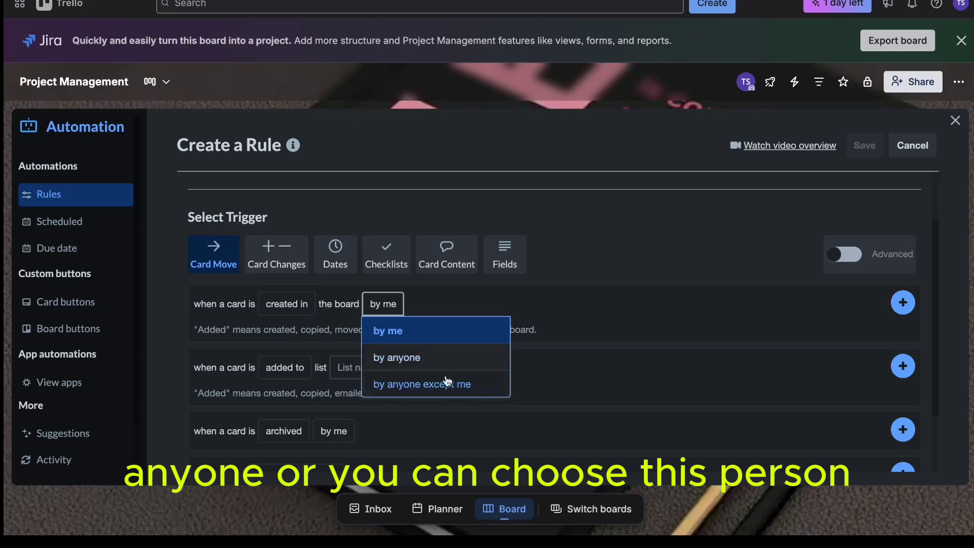
pyautogui.click(306, 330)
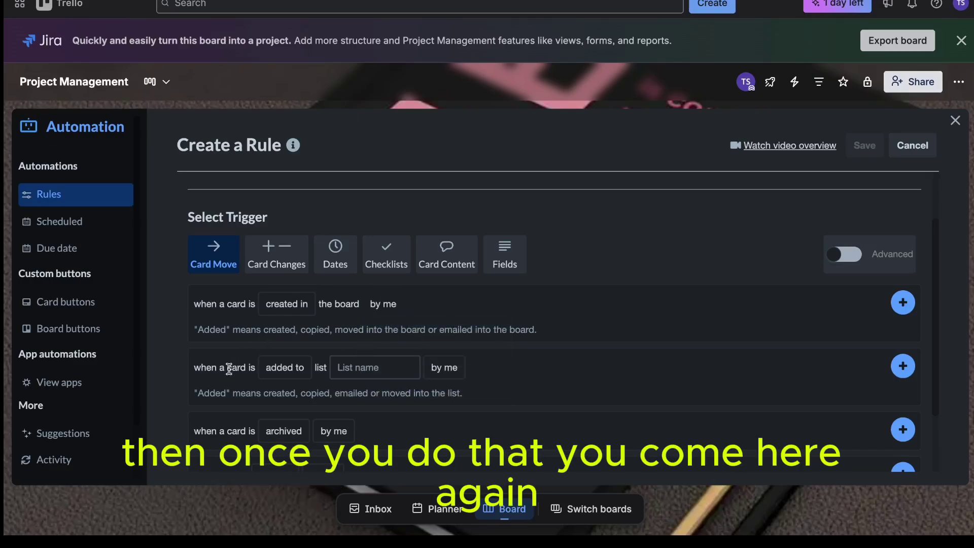
pyautogui.click(283, 368)
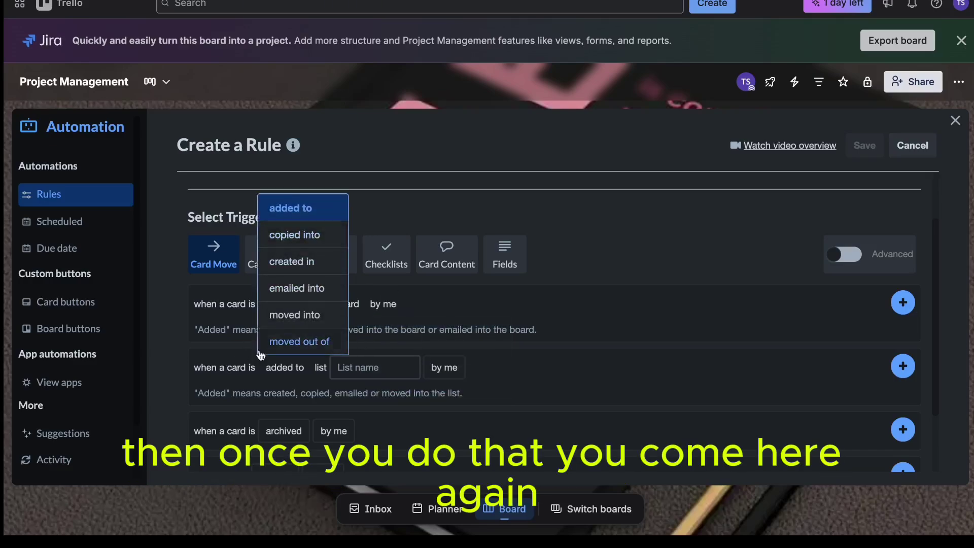
pyautogui.click(292, 262)
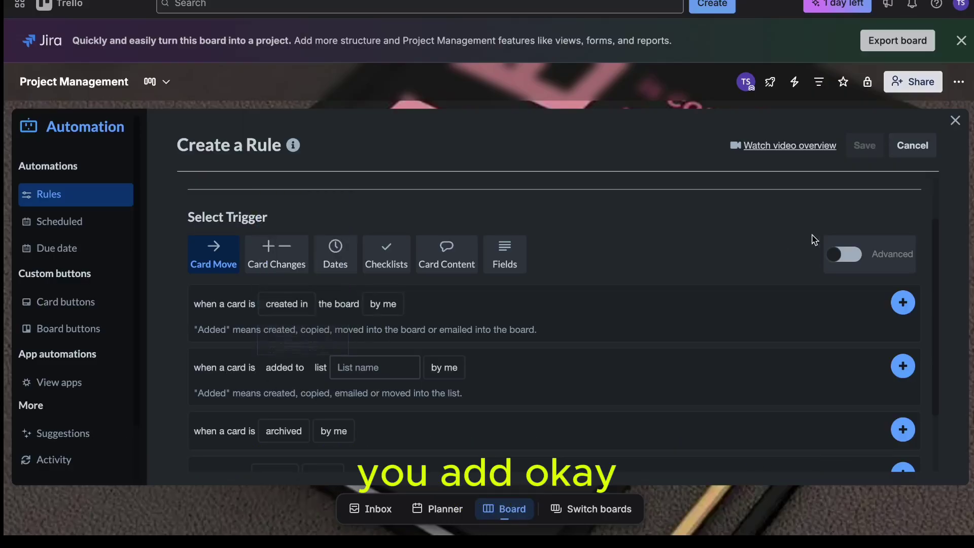
pyautogui.click(904, 304)
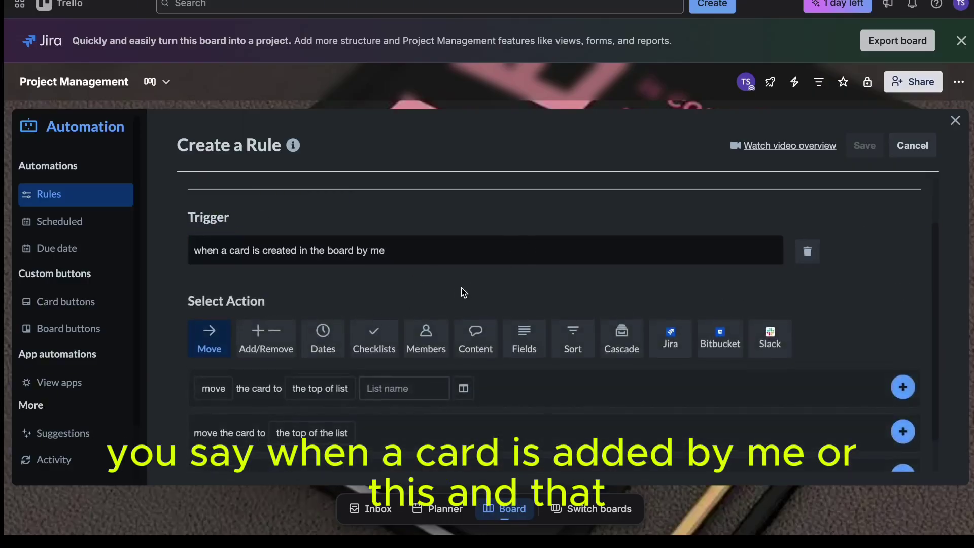
# Choose the Members category for the rule's action and check the alternatives for joining and subscribing to the card
pyautogui.scroll(-1, 526, 337)
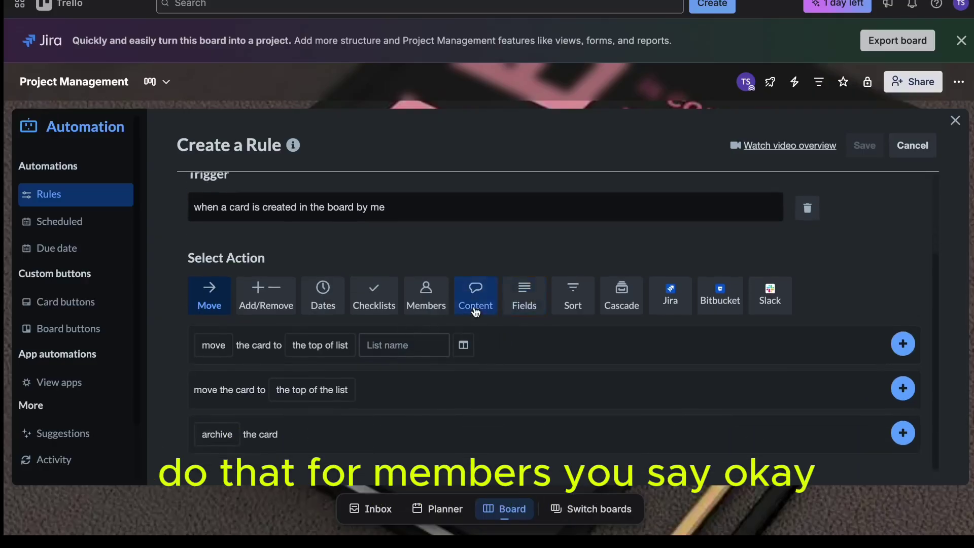
pyautogui.click(427, 304)
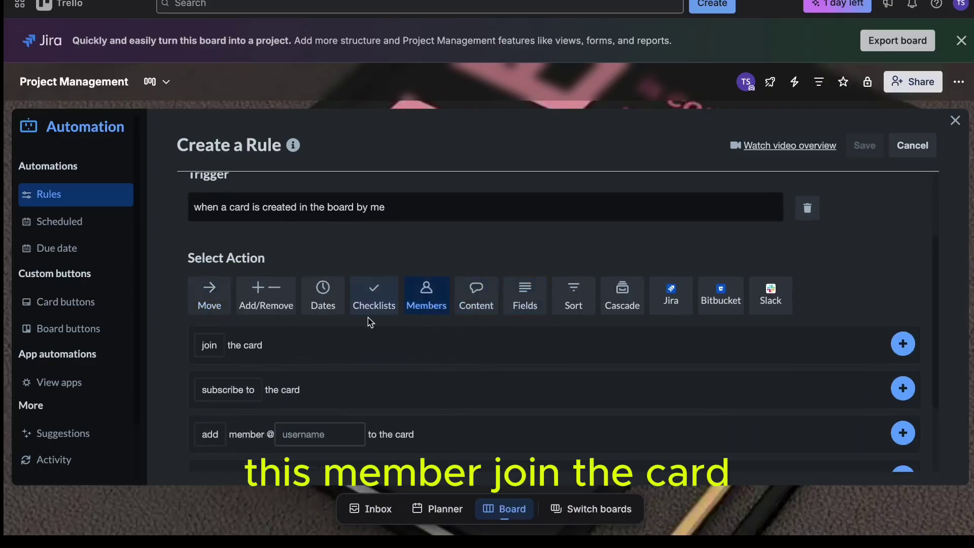
pyautogui.click(211, 344)
pyautogui.click(246, 366)
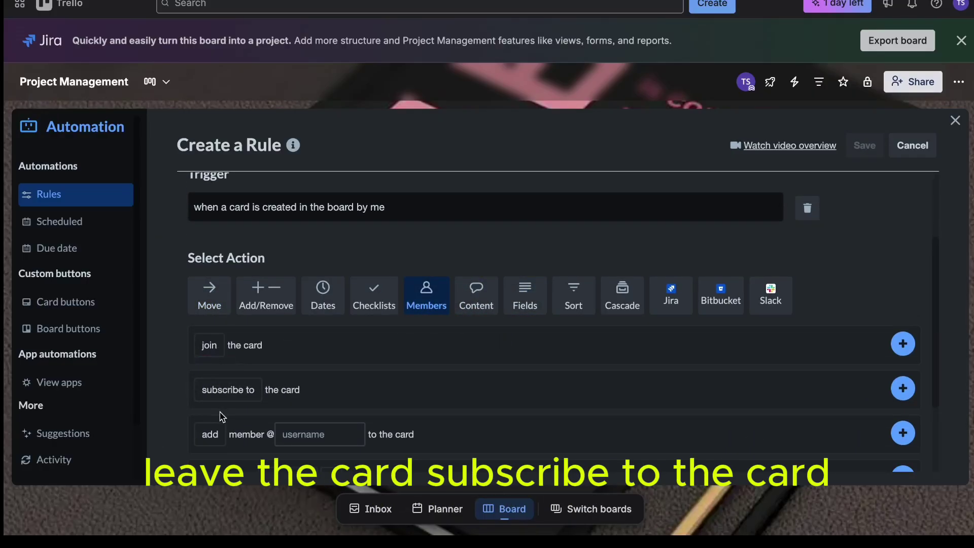
pyautogui.click(227, 391)
pyautogui.click(269, 415)
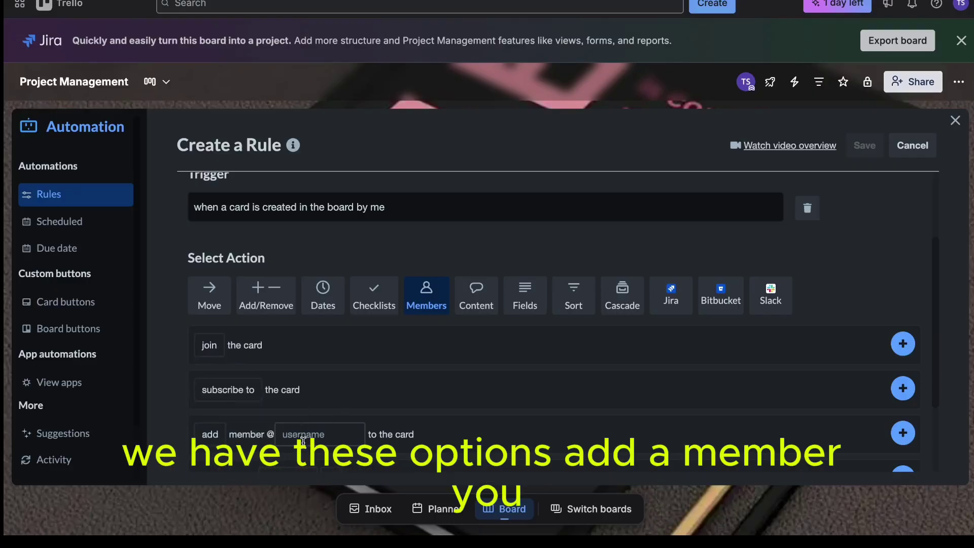
# Fill in the suggested member's username in the add-member-to-card action and look over the other member actions
pyautogui.click(225, 431)
pyautogui.click(210, 376)
pyautogui.click(278, 434)
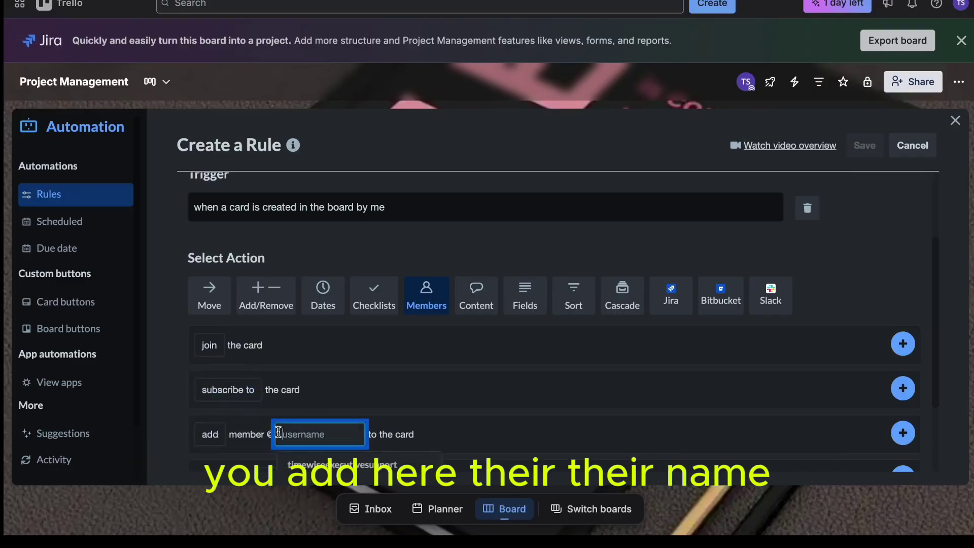
pyautogui.click(321, 466)
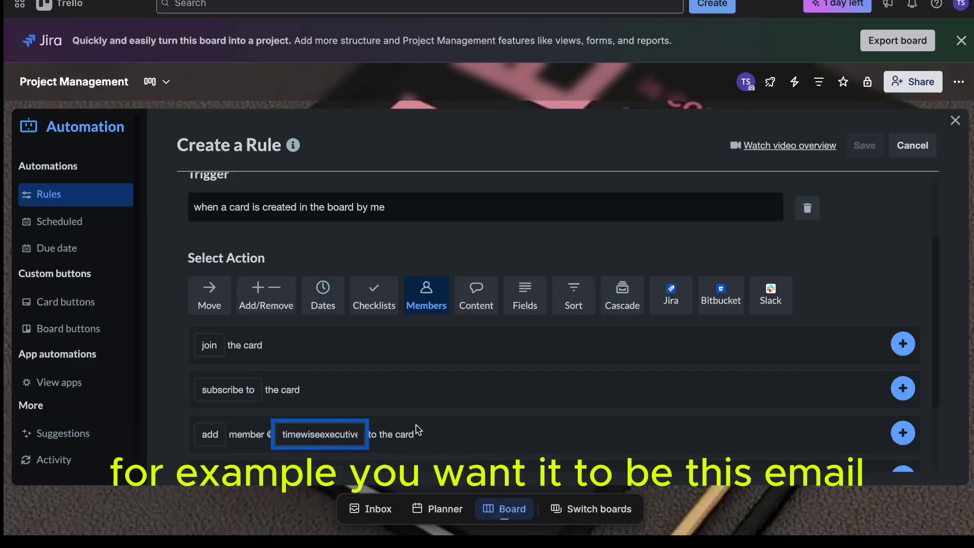
pyautogui.scroll(-3, 416, 430)
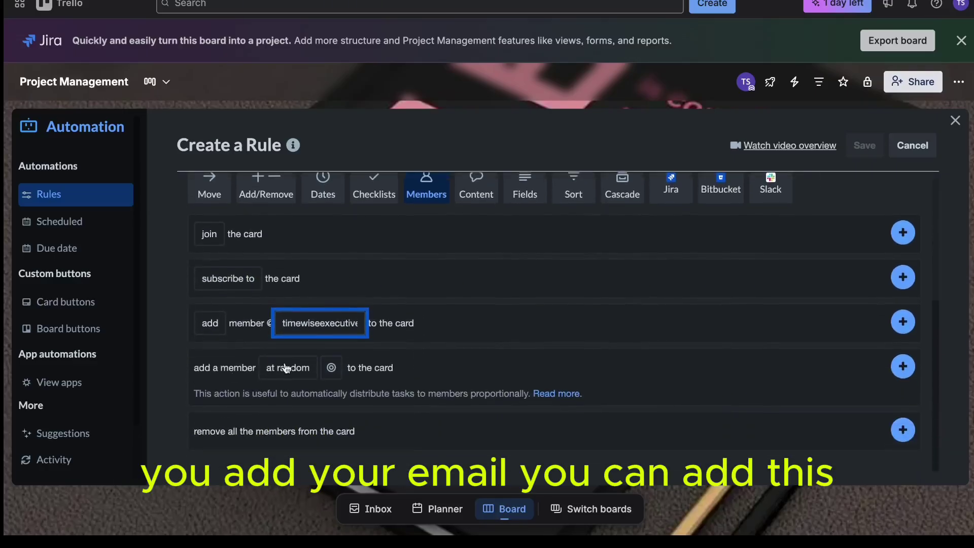
pyautogui.scroll(2, 863, 287)
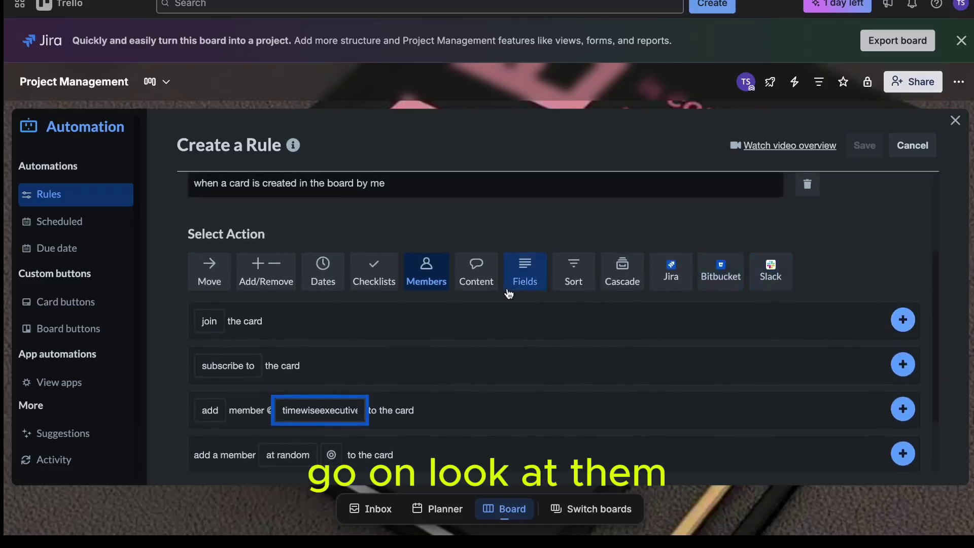
# Look through the Content, Fields, Sort, Cascade, Jira and Bitbucket categories of actions for the rule
pyautogui.click(488, 277)
pyautogui.click(521, 281)
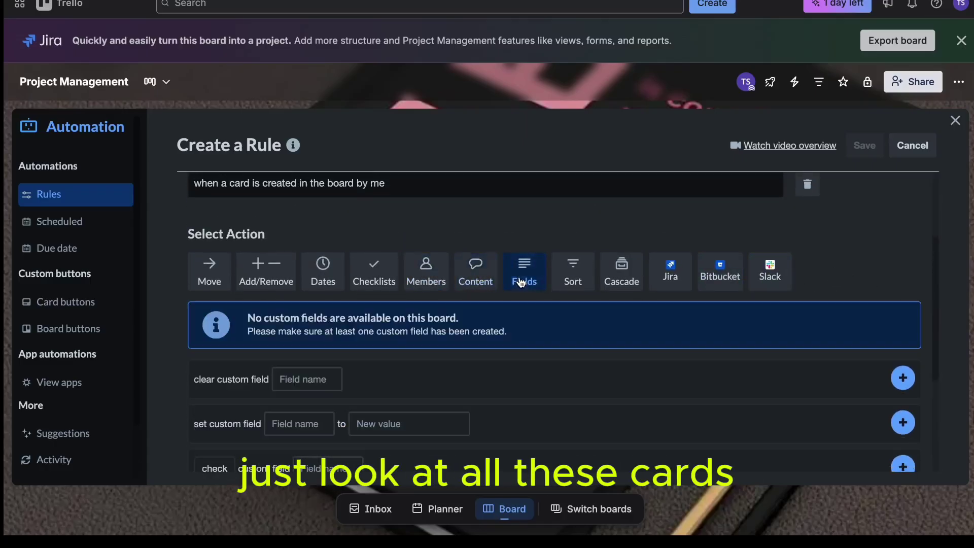
pyautogui.click(564, 279)
pyautogui.click(622, 276)
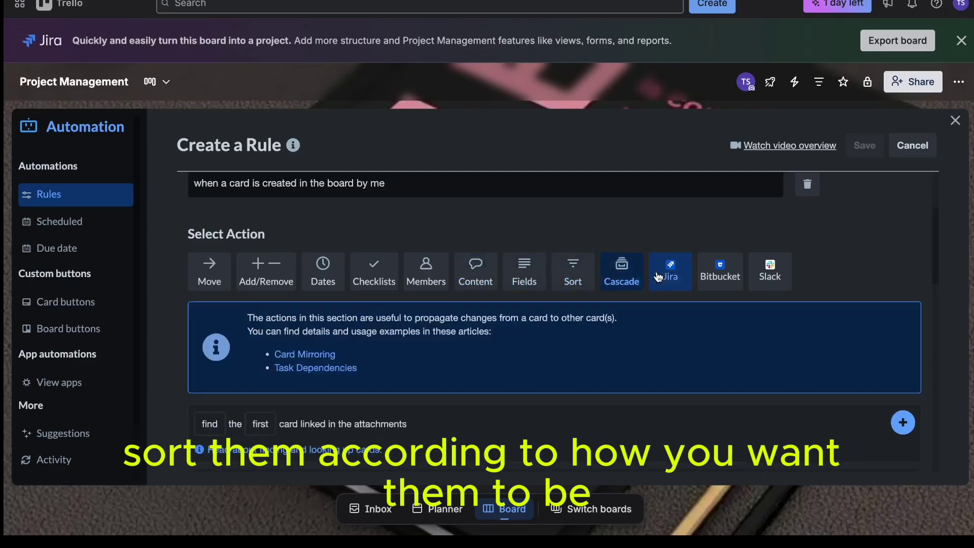
pyautogui.click(670, 275)
pyautogui.click(727, 277)
# Examine the Slack post-message action, including its channel field and the choice of posting as myself or as Butler
pyautogui.click(761, 276)
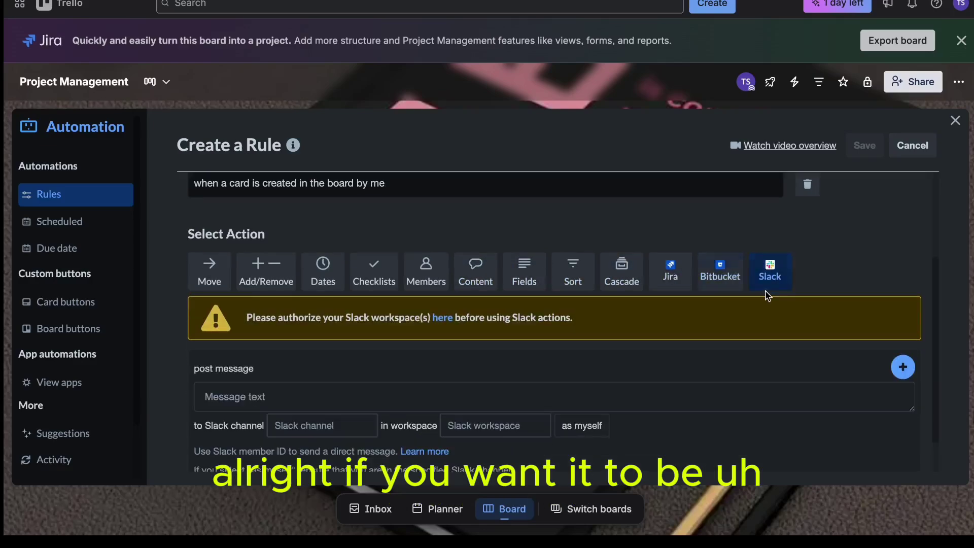
pyautogui.scroll(-1, 580, 326)
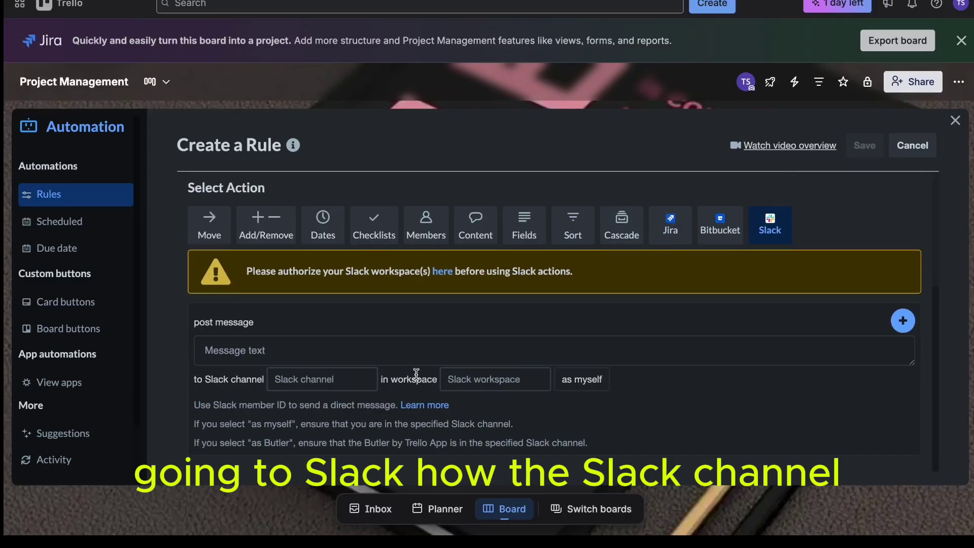
pyautogui.click(591, 375)
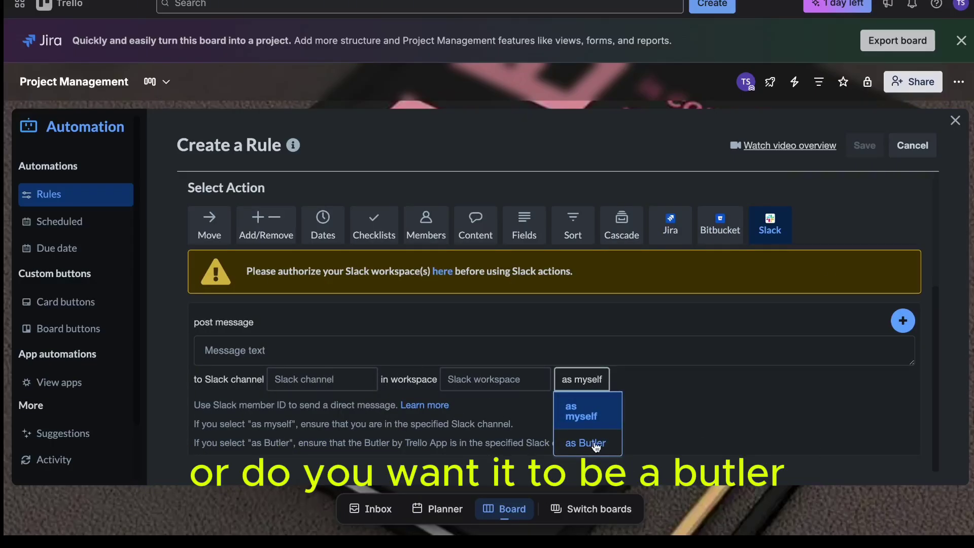
pyautogui.click(304, 375)
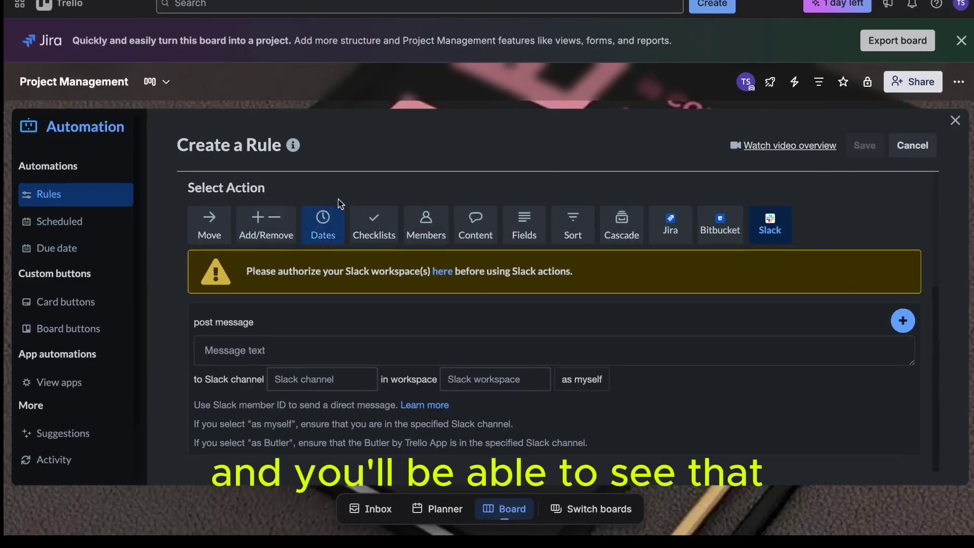
# Enable the existing scheduled automation that emails a card report every Monday at 17:07 on this board
pyautogui.click(72, 222)
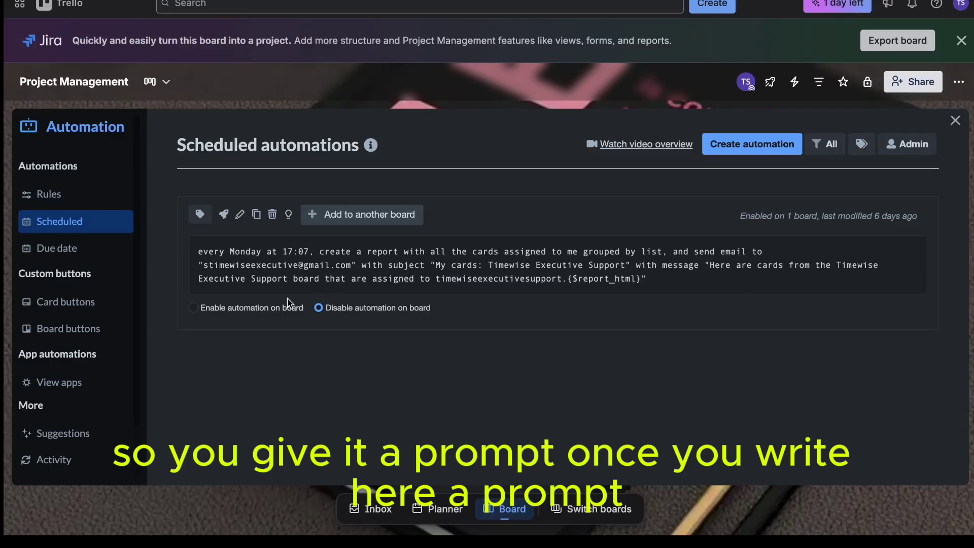
pyautogui.click(194, 309)
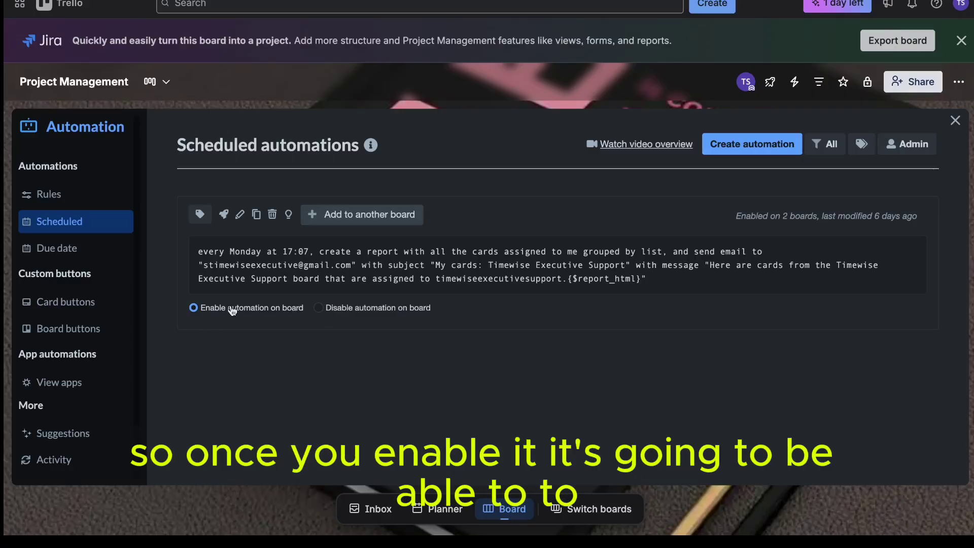
# Check the administrators, the automation libraries and the enabled/disabled filter options for the scheduled automations
pyautogui.click(911, 152)
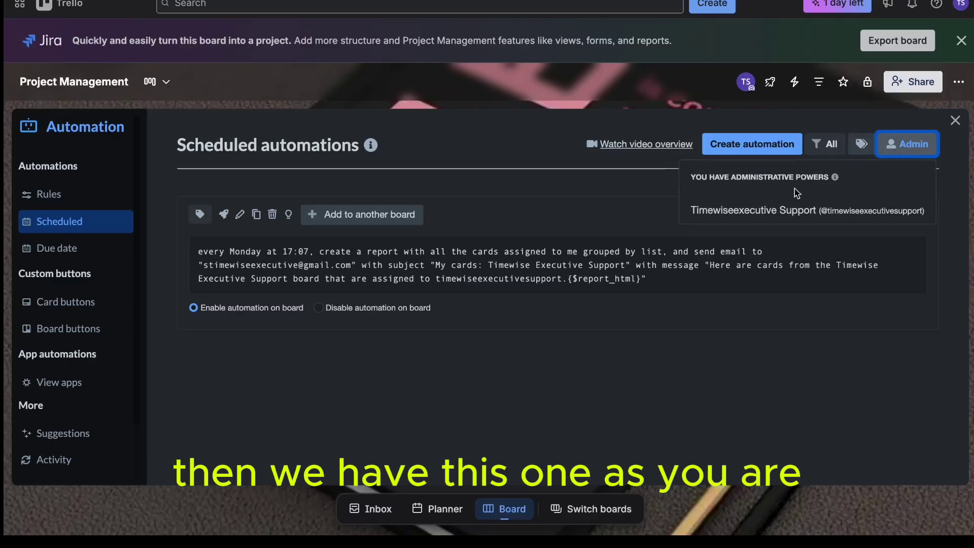
pyautogui.click(863, 145)
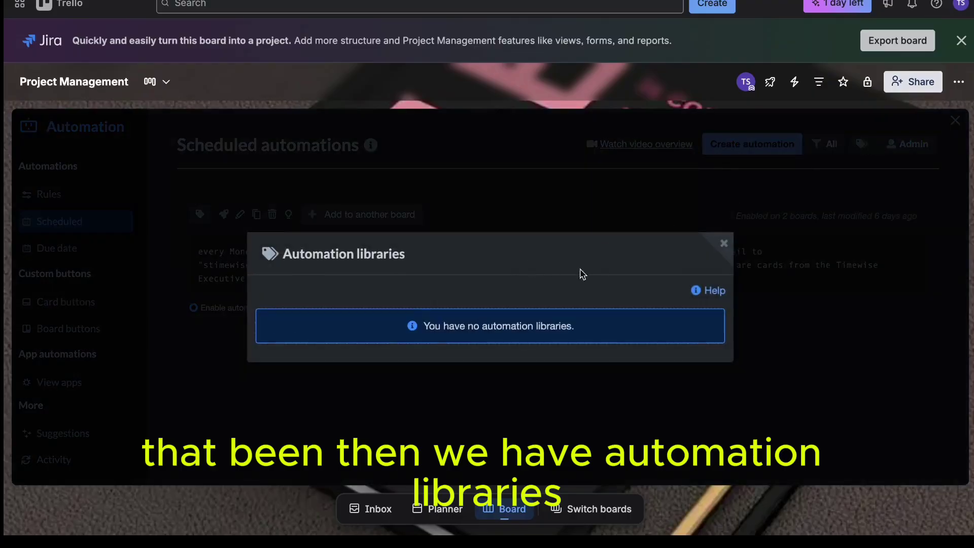
pyautogui.click(724, 244)
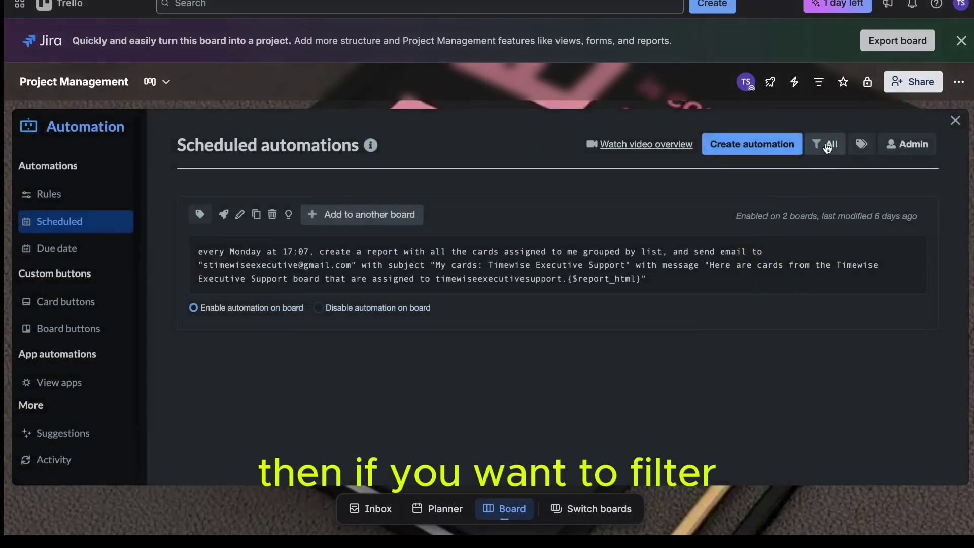
pyautogui.click(828, 147)
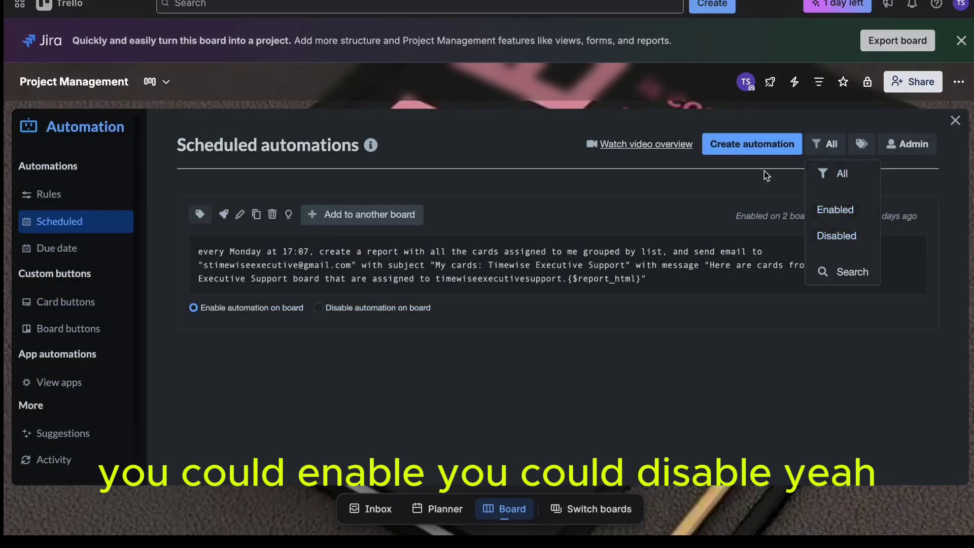
pyautogui.click(765, 185)
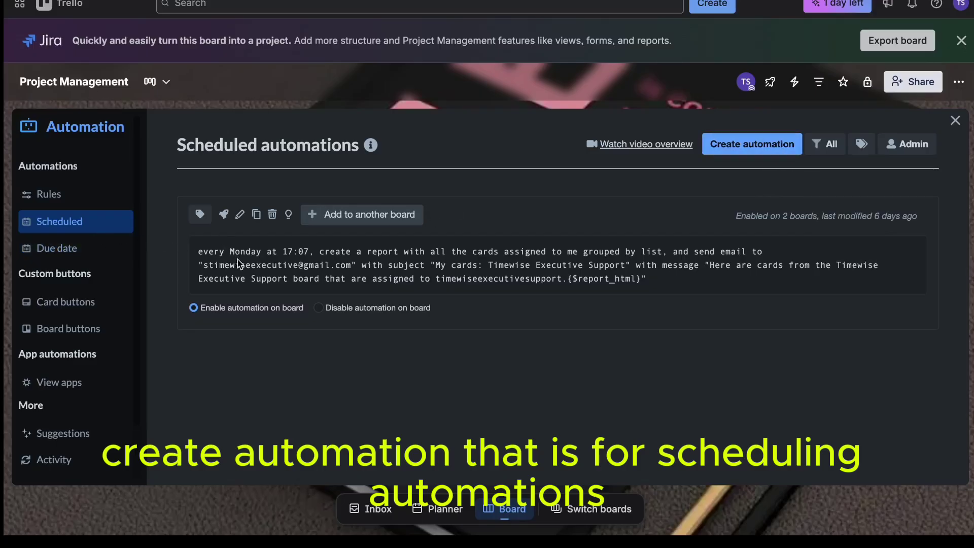
# Review the examples for due date automations and card buttons, and close the automation settings
pyautogui.click(91, 250)
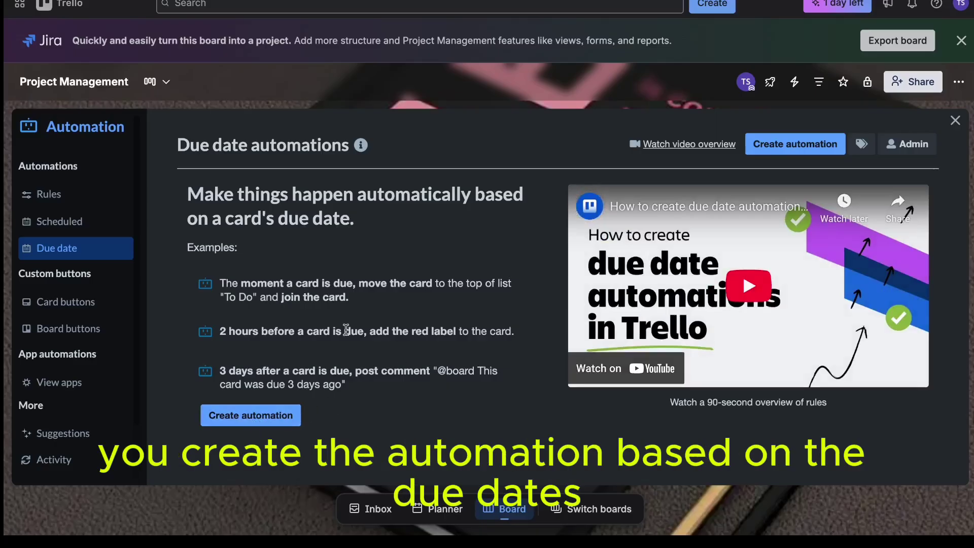
pyautogui.click(90, 303)
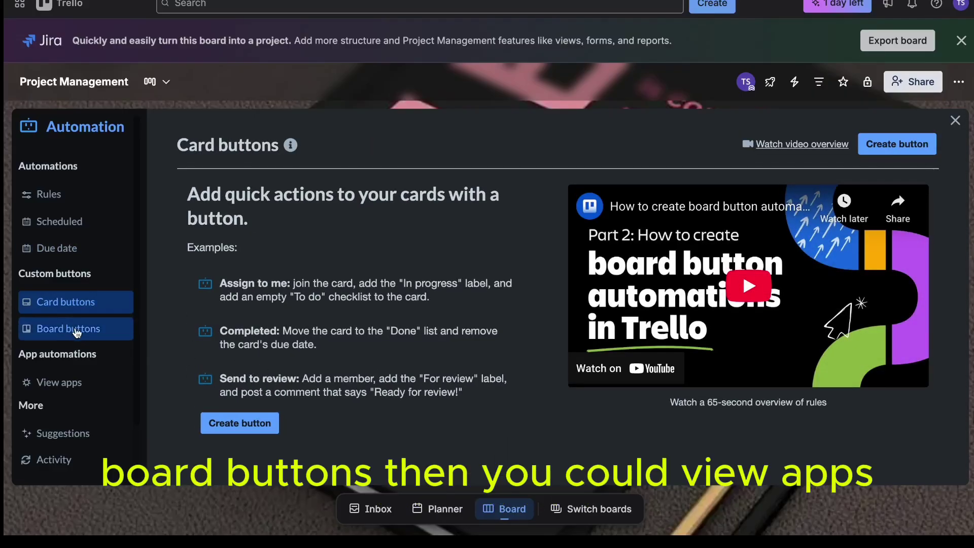
pyautogui.scroll(-1, 91, 367)
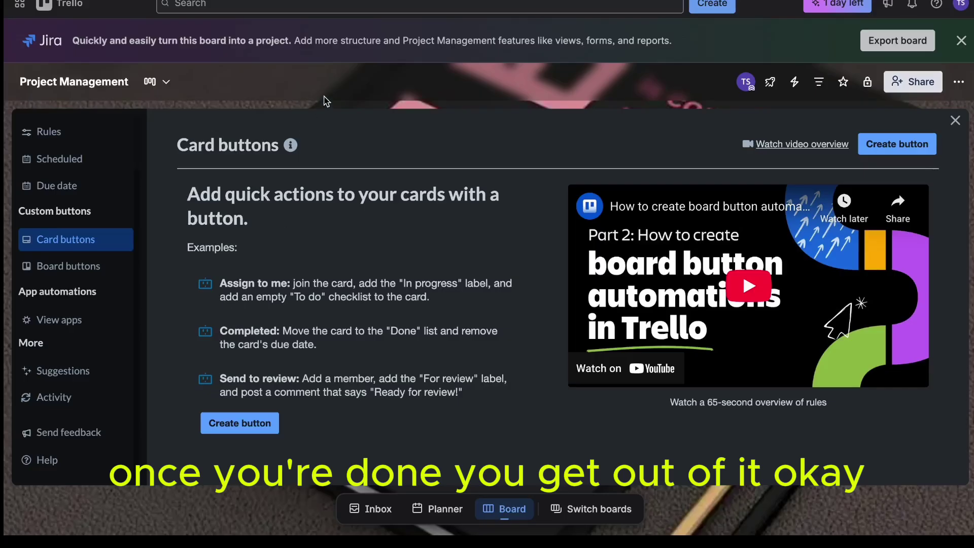
pyautogui.click(956, 121)
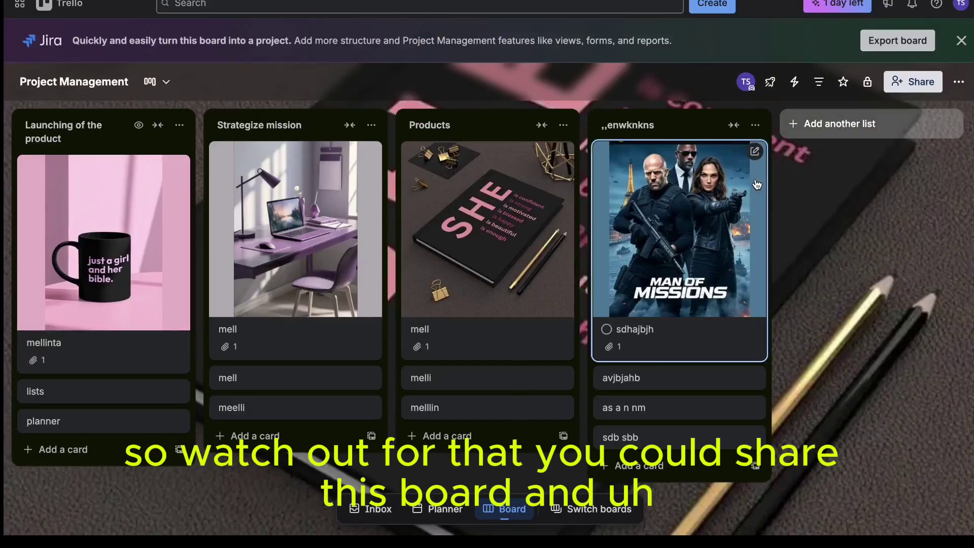
# Examine the board's sharing options, including the Member and Observer roles and the e-mail suggestions, without inviting anyone
pyautogui.click(923, 82)
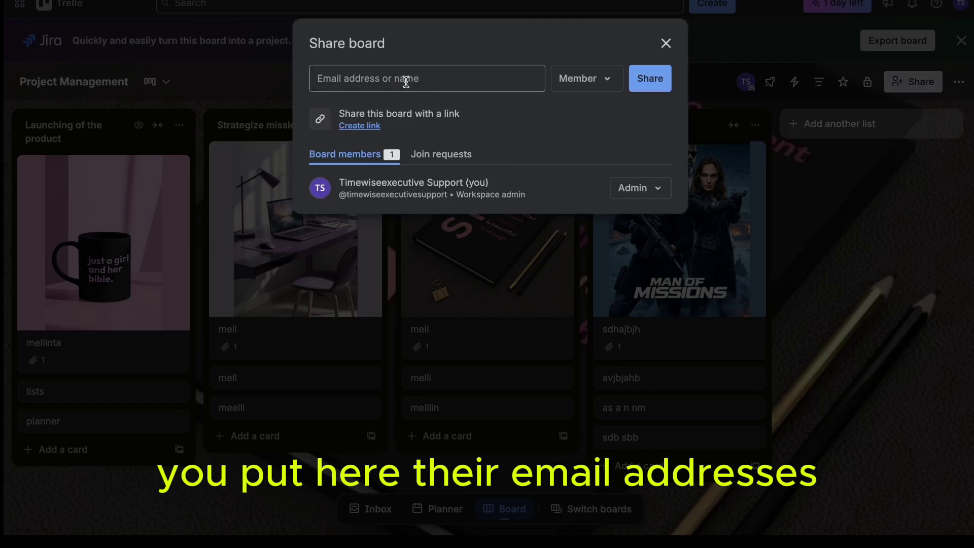
pyautogui.click(607, 82)
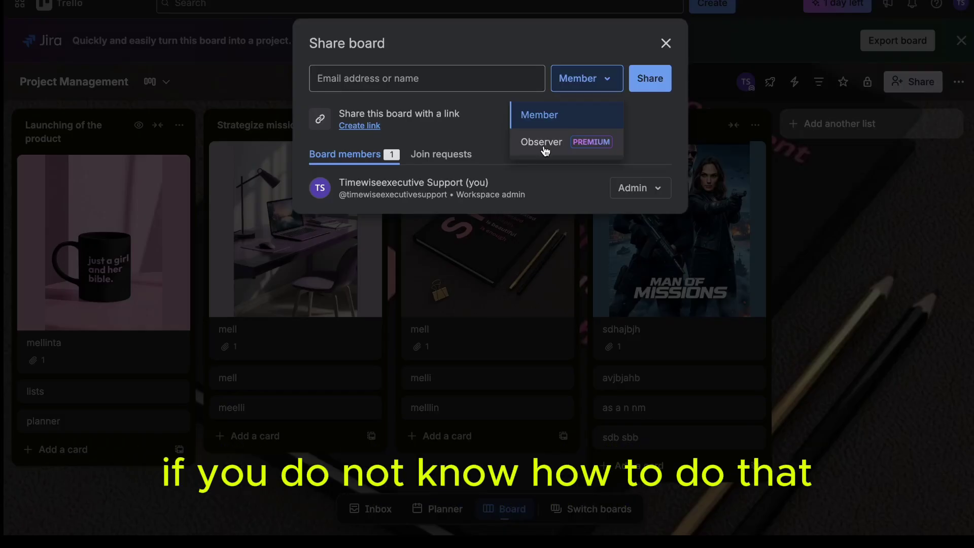
pyautogui.click(465, 81)
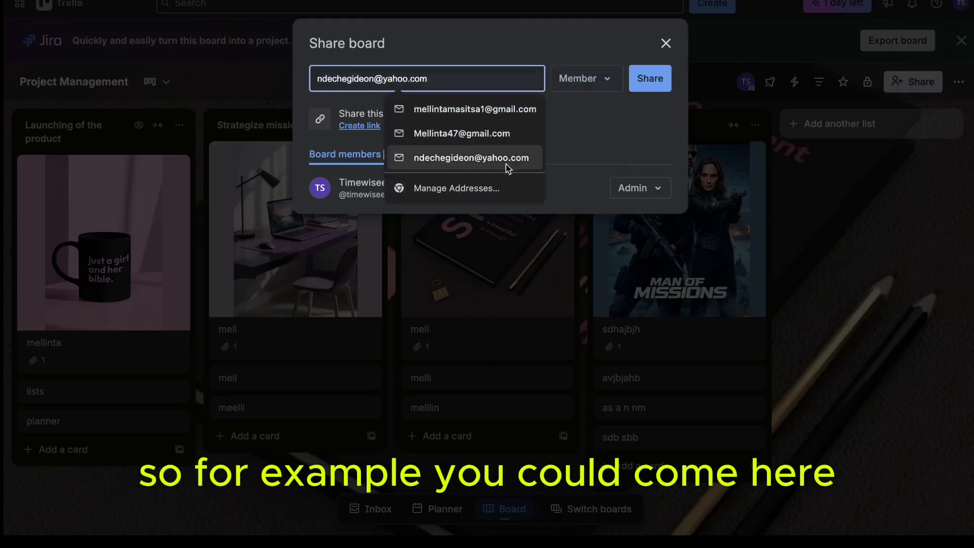
pyautogui.click(562, 225)
pyautogui.click(562, 226)
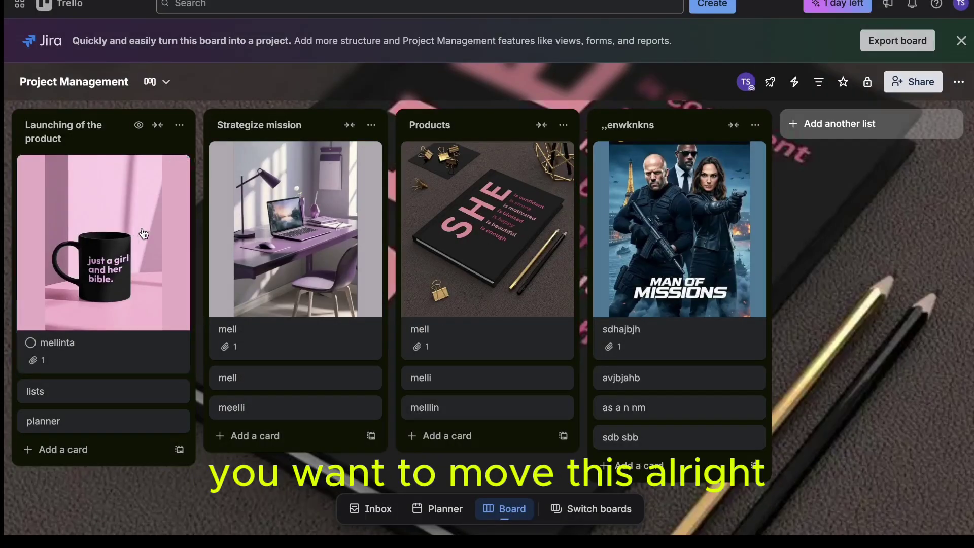
# Move the lists card below the Strategize mission cover card, and the card beneath it to Launching of the product, above planner
pyautogui.moveTo(145, 233)
pyautogui.mouseDown()
pyautogui.moveTo(183, 233)
pyautogui.moveTo(138, 220)
pyautogui.mouseUp()
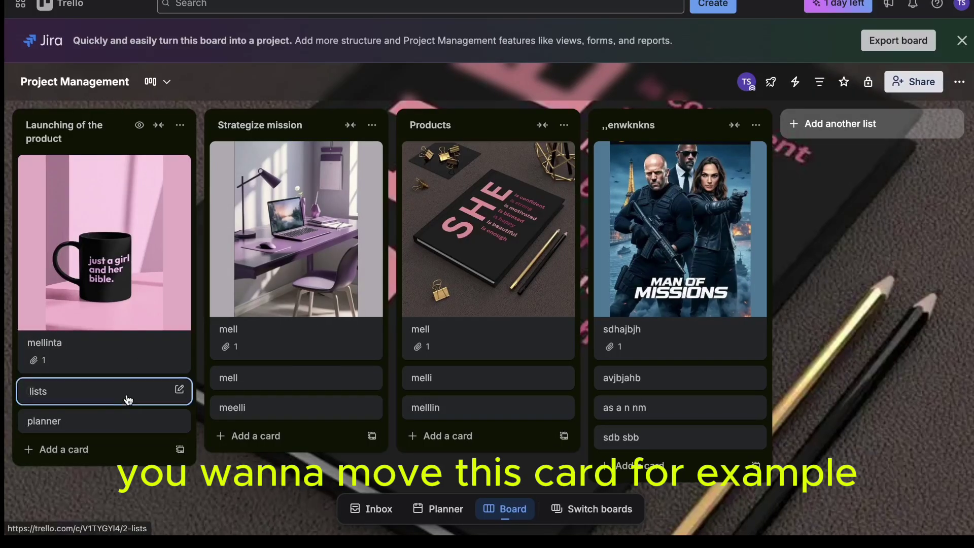
pyautogui.moveTo(129, 398); pyautogui.dragTo(316, 378)
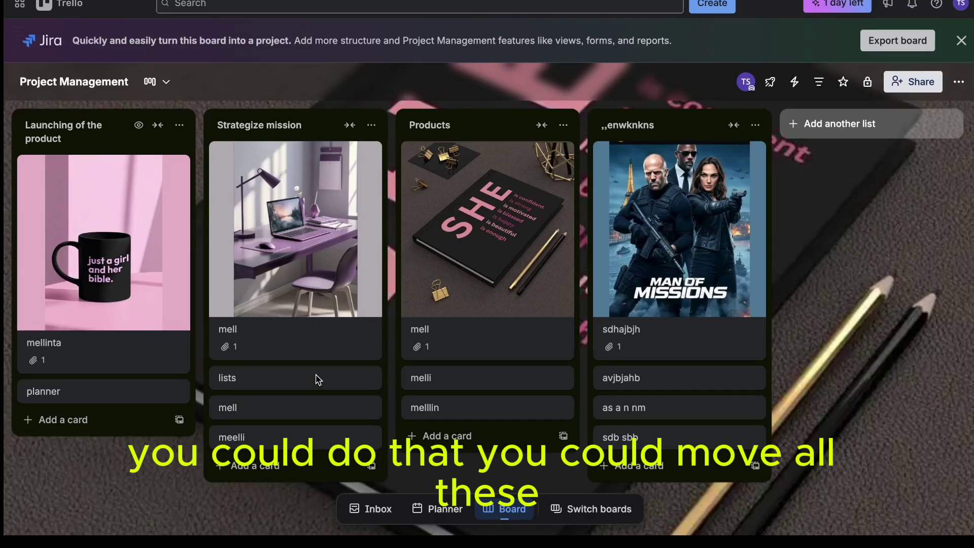
pyautogui.moveTo(126, 394); pyautogui.dragTo(78, 387)
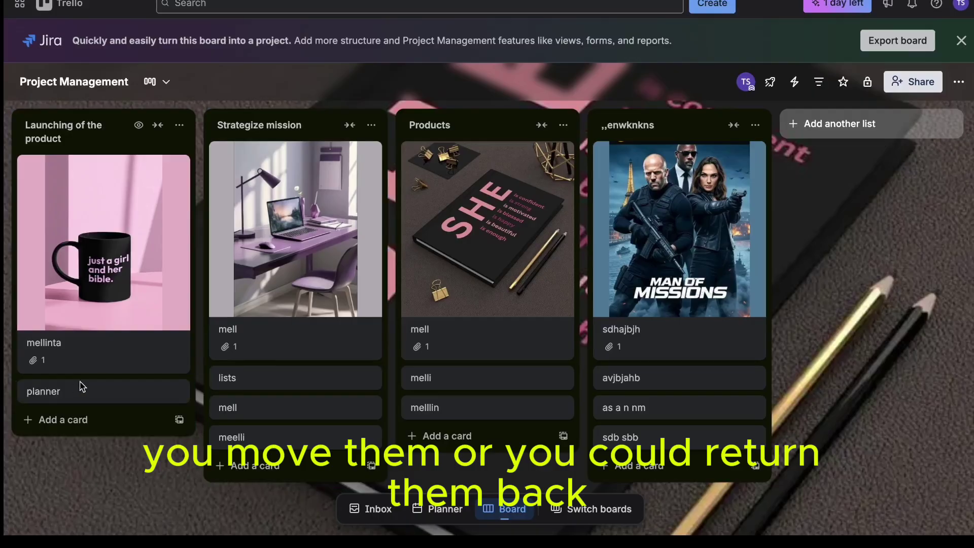
pyautogui.moveTo(252, 416); pyautogui.dragTo(122, 392)
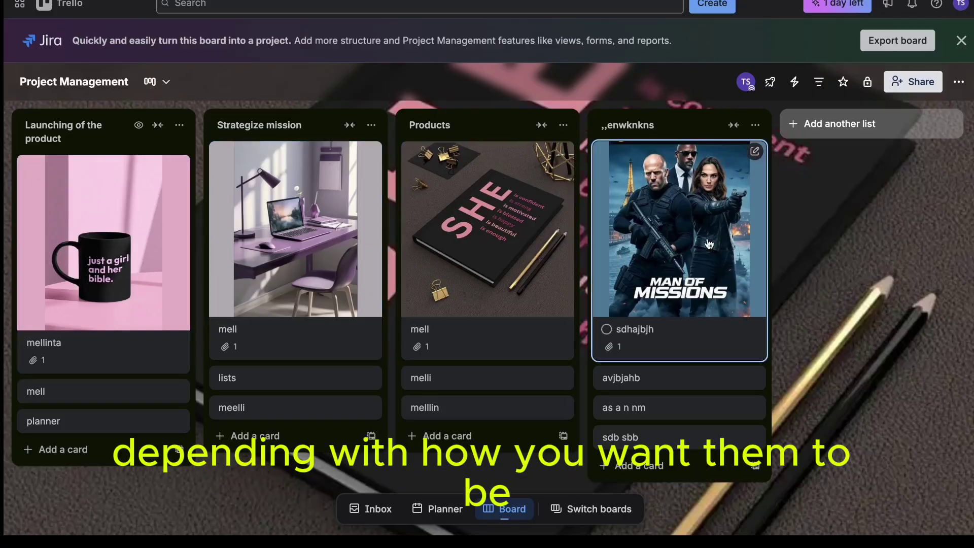
# Collapse all four lists on the board, from ",,enwknkns" through Products and Strategize mission to Launching of the product
pyautogui.click(755, 127)
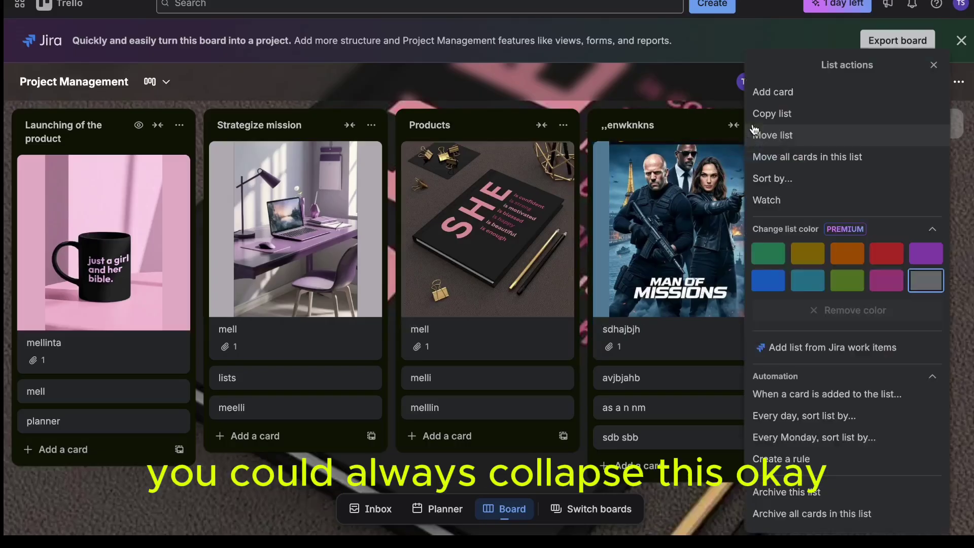
pyautogui.click(726, 102)
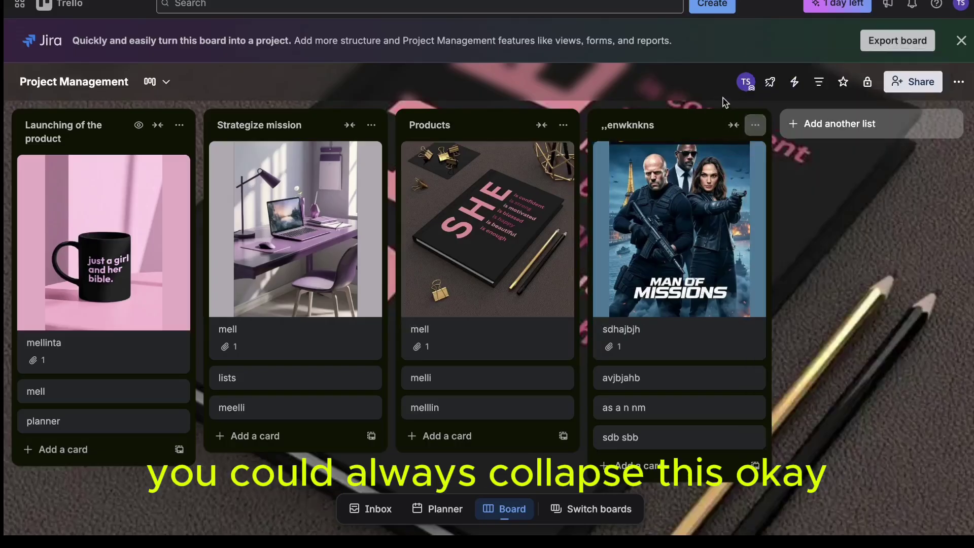
pyautogui.click(732, 125)
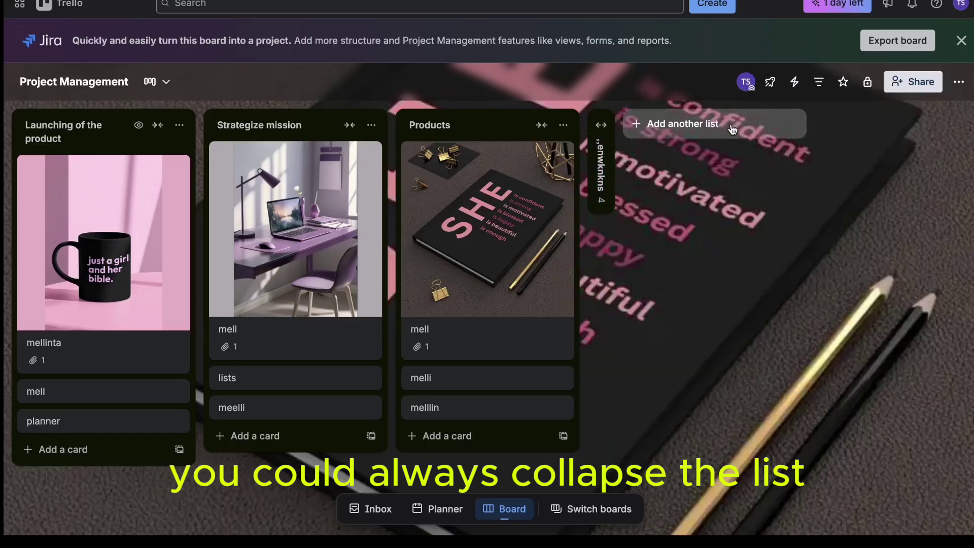
pyautogui.click(542, 125)
pyautogui.click(350, 125)
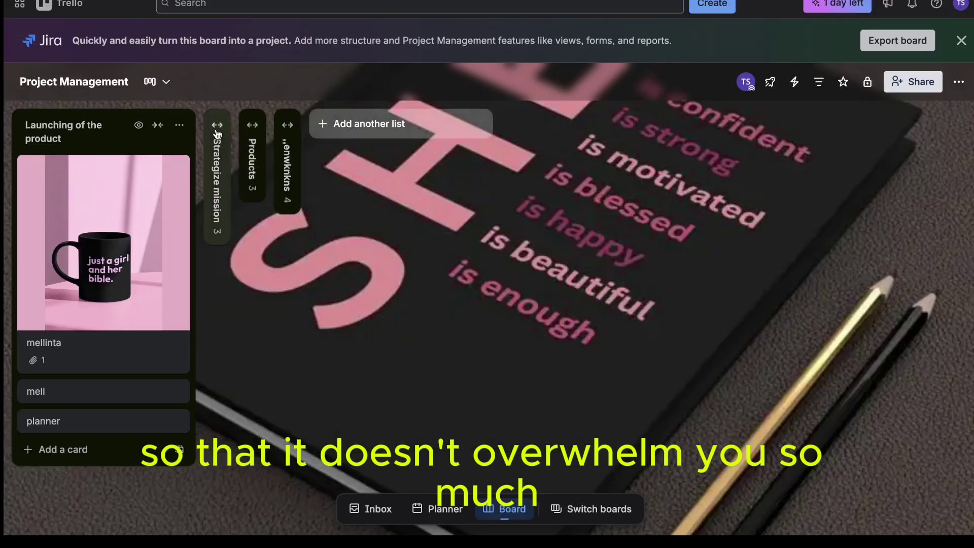
pyautogui.click(158, 127)
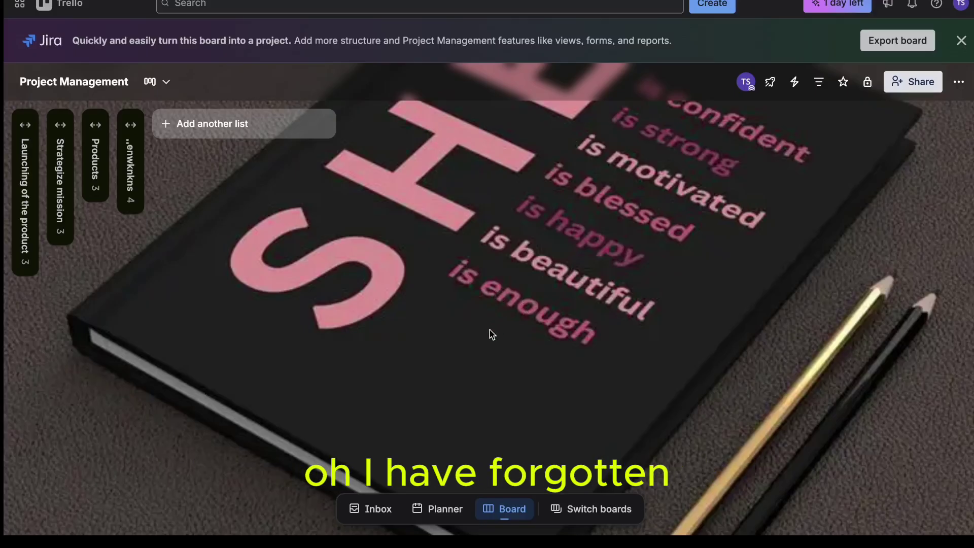
# Open the Start using Trello card from the Inbox and enter "vjhvb,n ,m ., m,, ,m" as its description
pyautogui.click(381, 515)
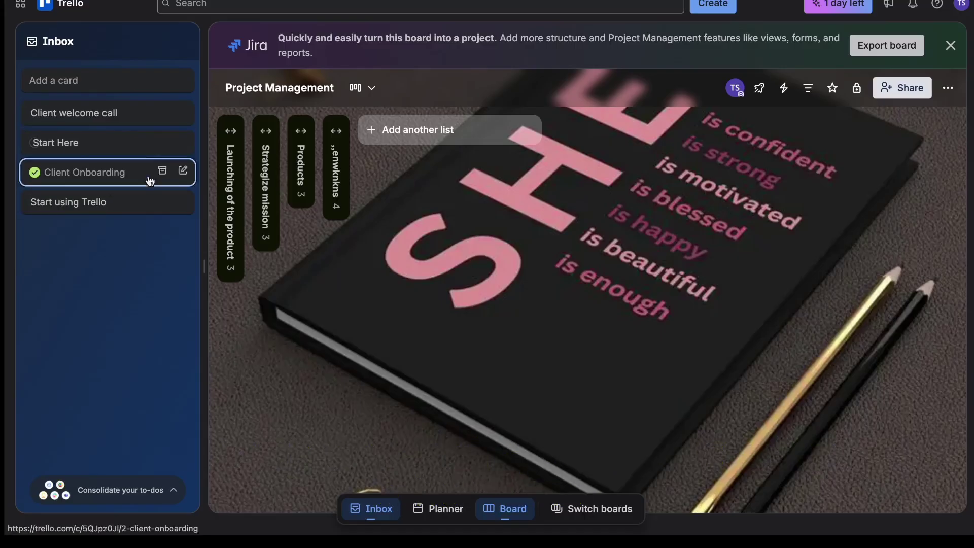
pyautogui.click(115, 206)
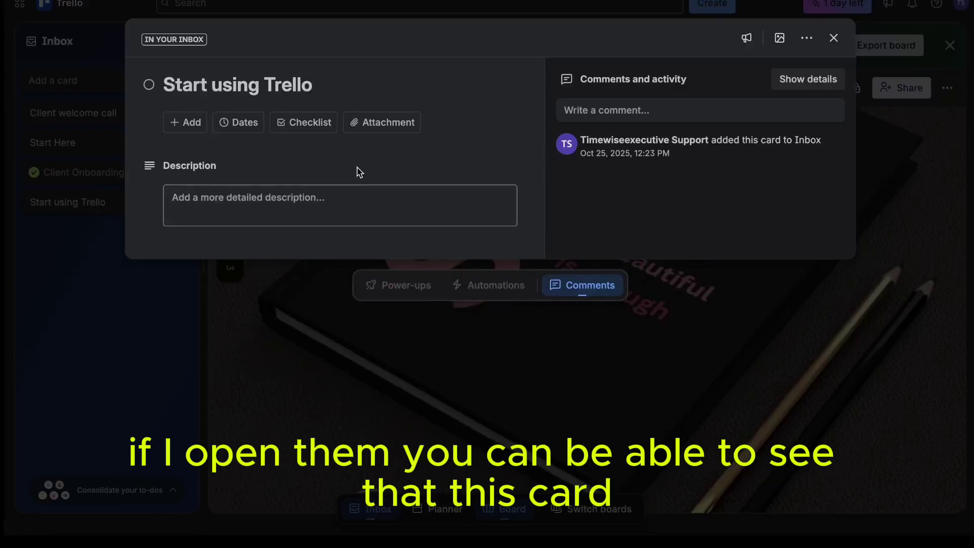
pyautogui.click(238, 196)
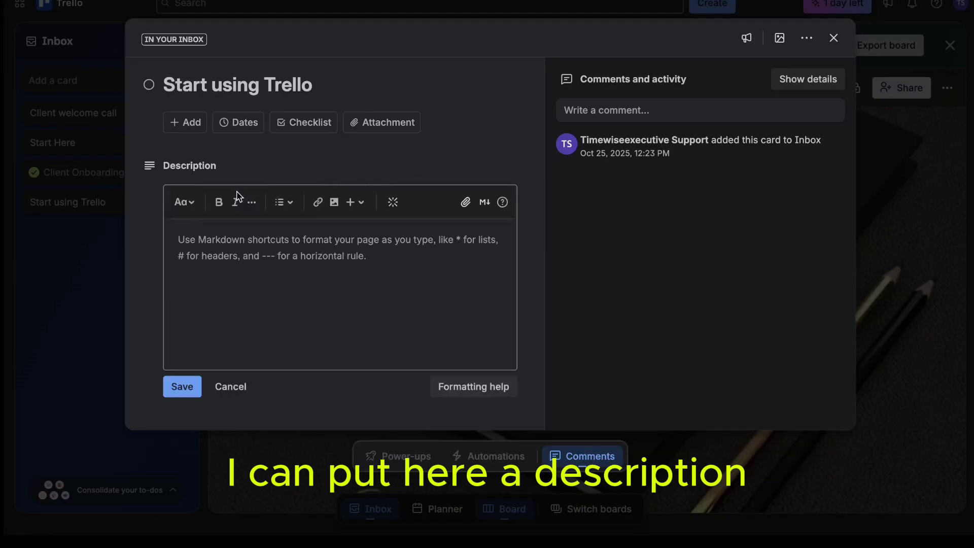
pyautogui.click(198, 249)
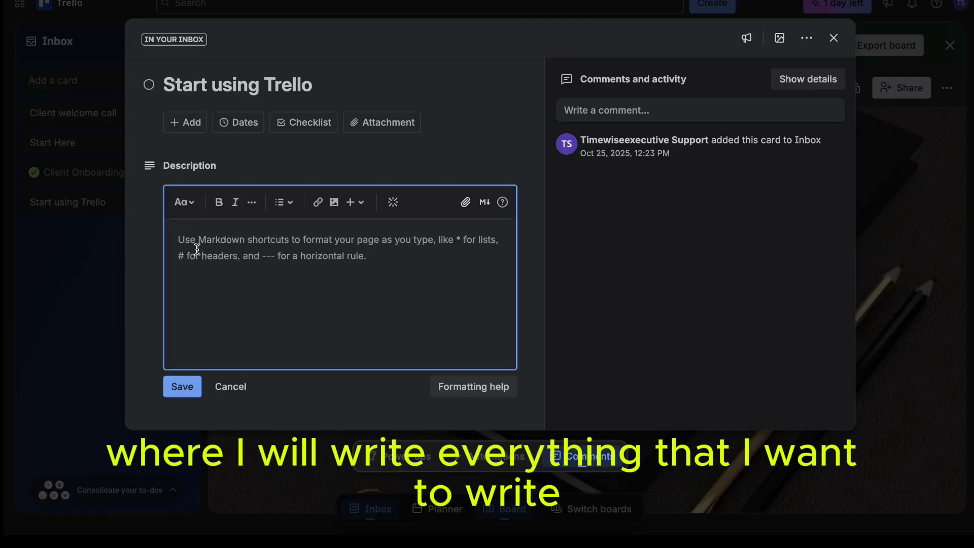
pyautogui.write('vjhvb,n ,m ., m,, ,m')
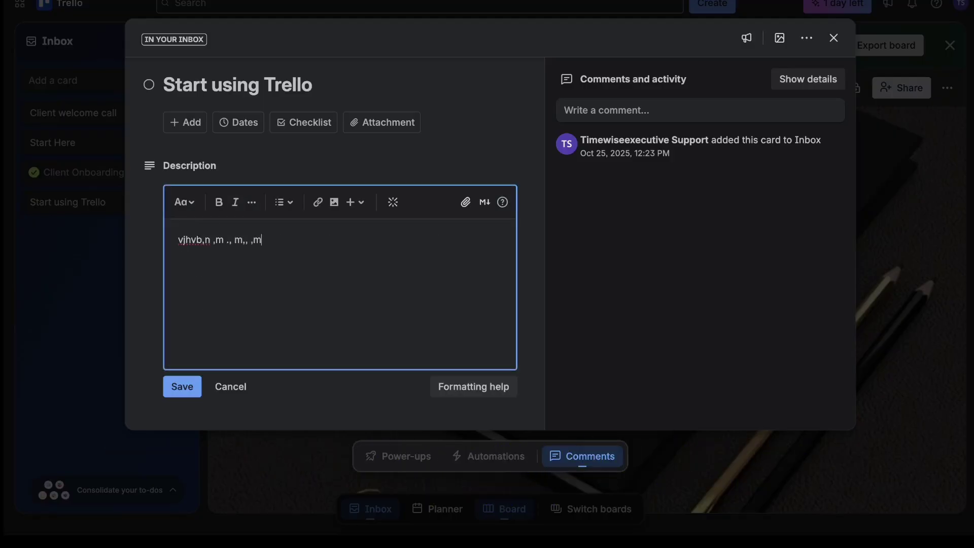
# Start adding an attachment to the Start using Trello card and enter "A form" as the link's display text
pyautogui.click(191, 127)
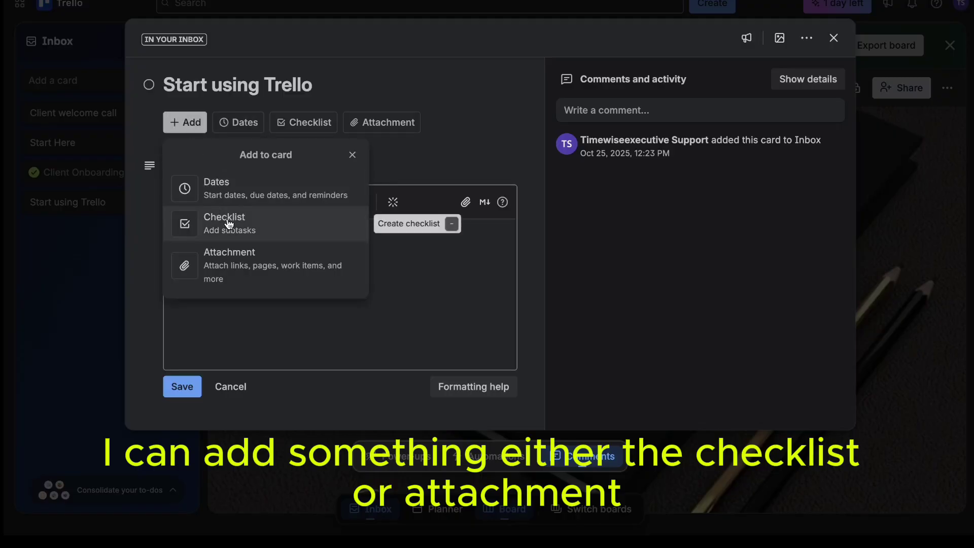
pyautogui.click(221, 261)
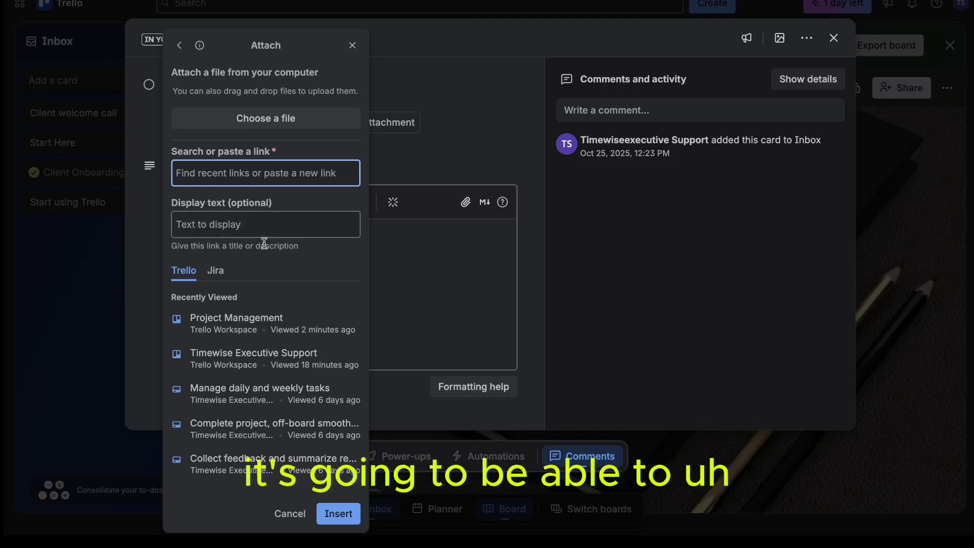
pyautogui.click(227, 226)
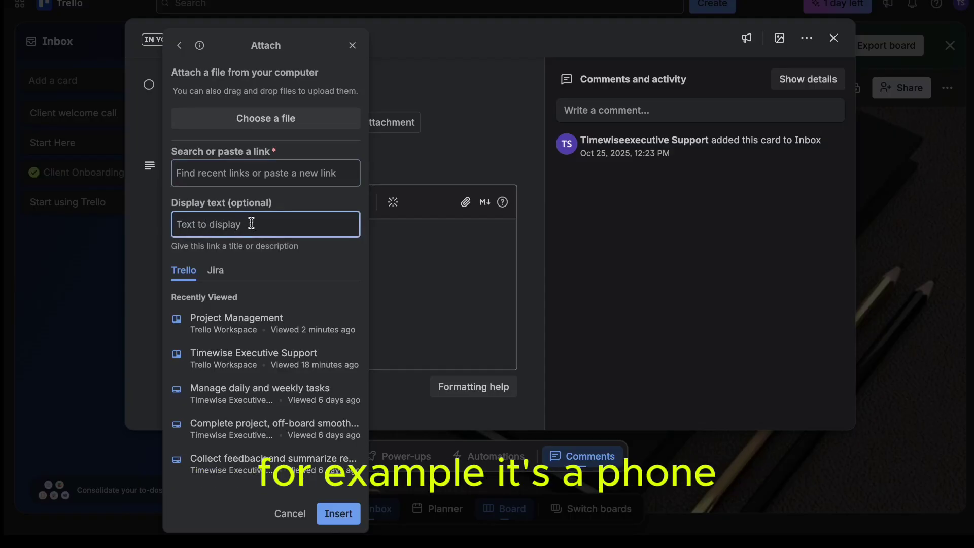
pyautogui.write('Form')
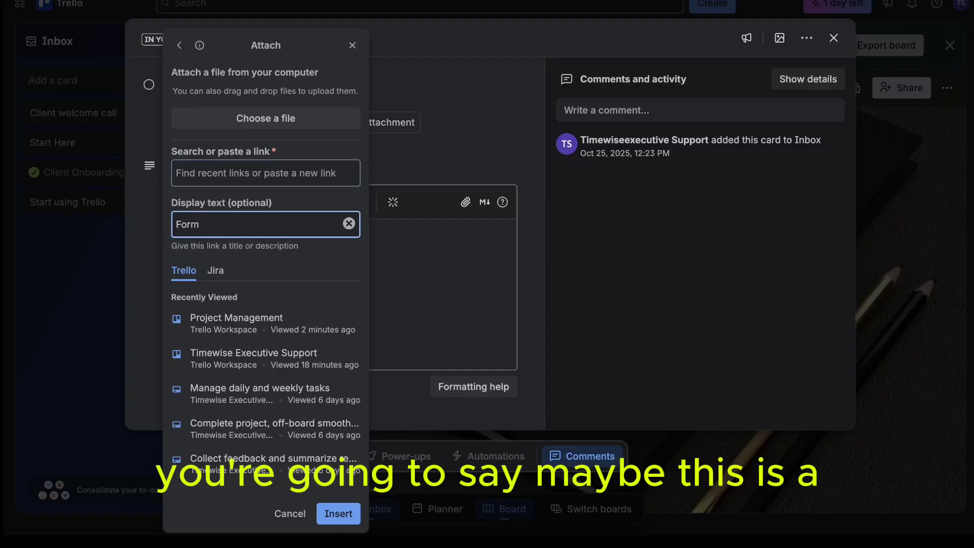
pyautogui.press('BackSpace')
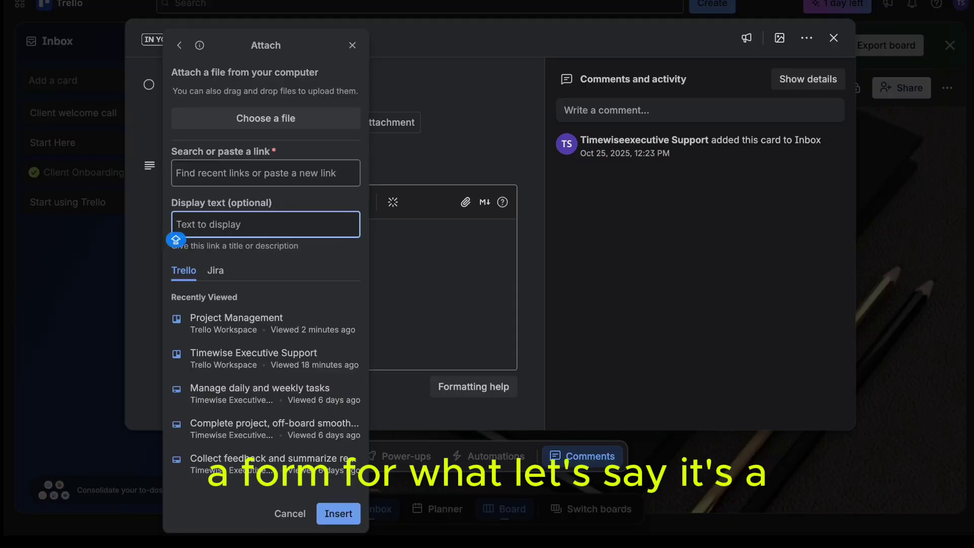
pyautogui.write('Af')
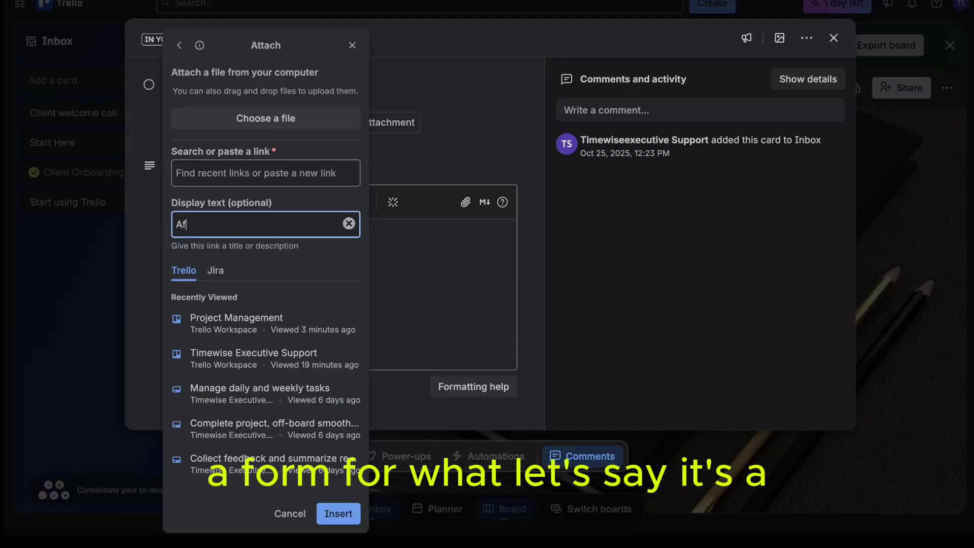
pyautogui.write('orm')
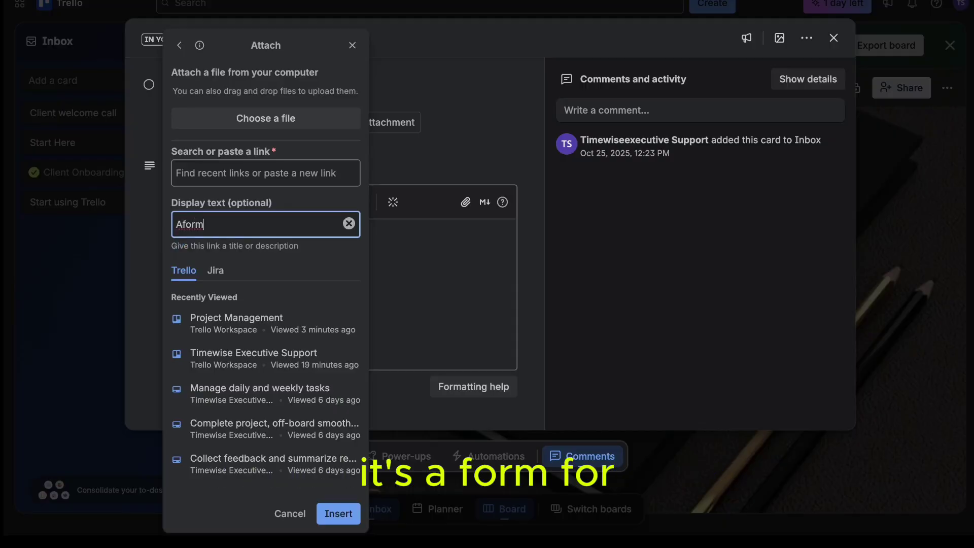
pyautogui.click(184, 225)
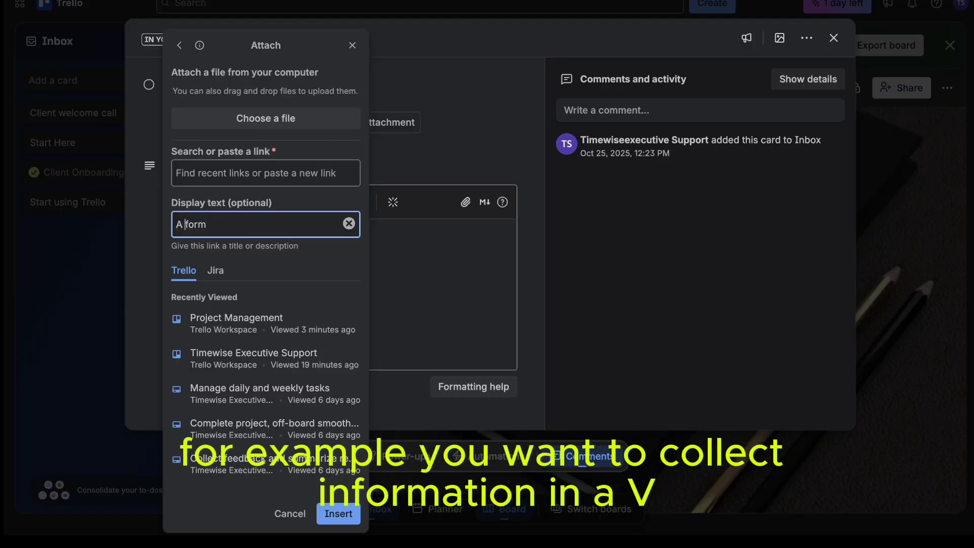
pyautogui.click(215, 226)
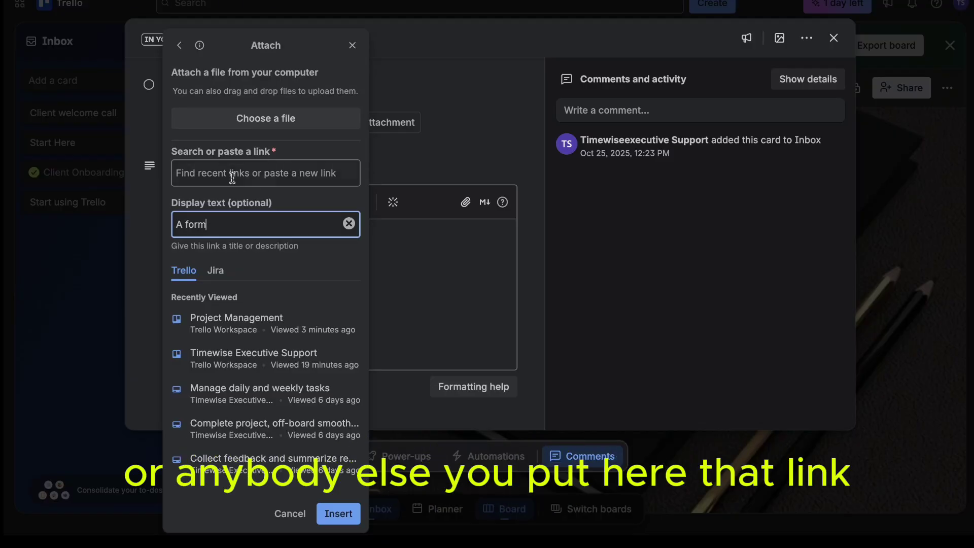
pyautogui.click(217, 173)
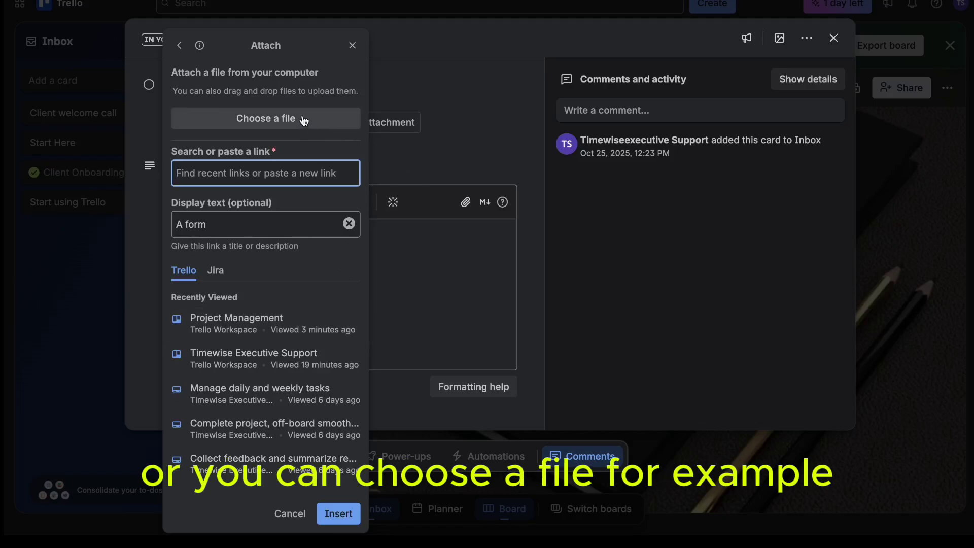
# Attach the image file _ (2).jpeg from the Downloads folder to the Start using Trello card
pyautogui.click(283, 122)
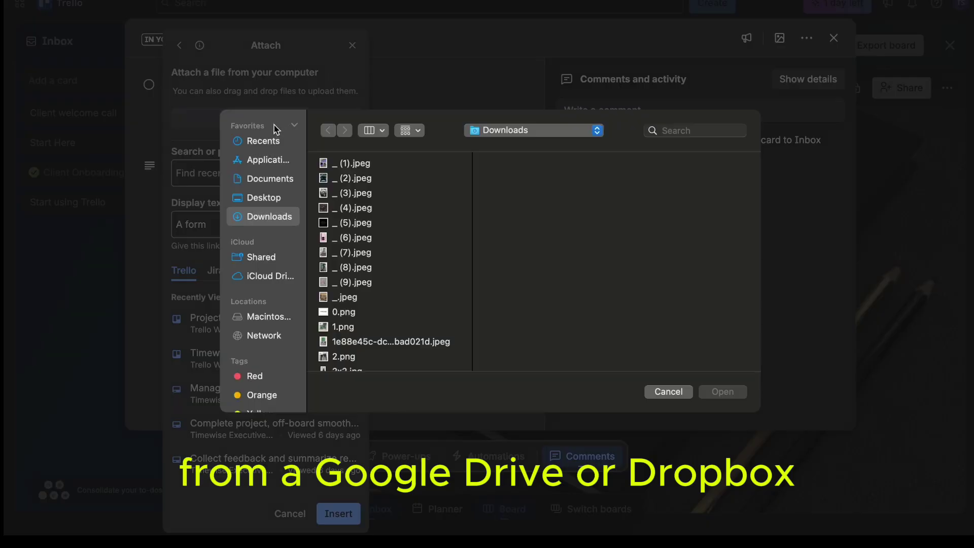
pyautogui.click(356, 180)
pyautogui.click(716, 392)
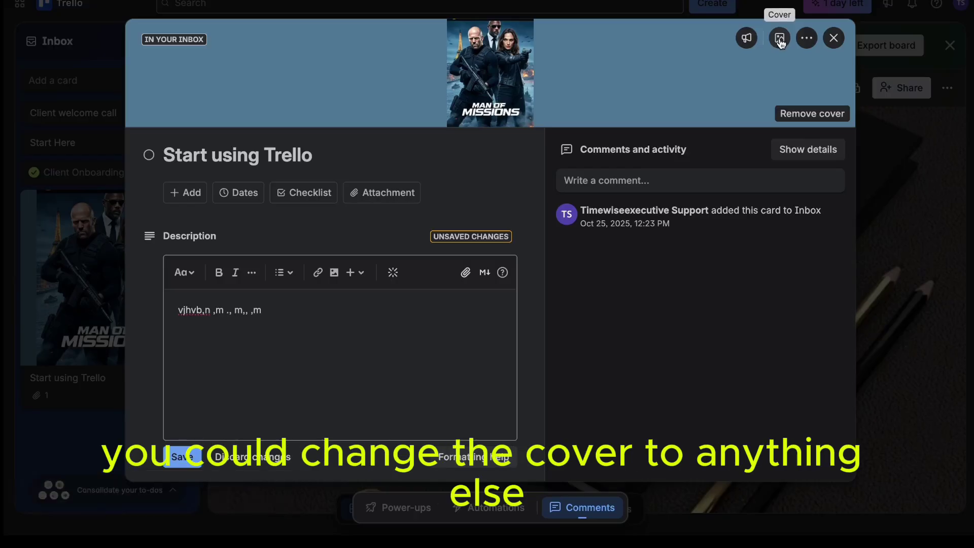
# Save the description of the Start using Trello card and close the card
pyautogui.click(807, 44)
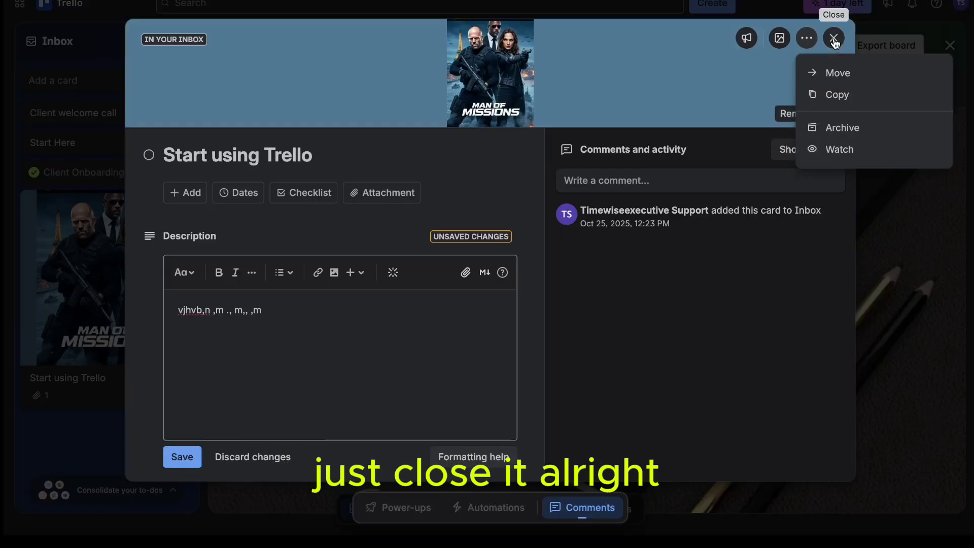
pyautogui.click(178, 458)
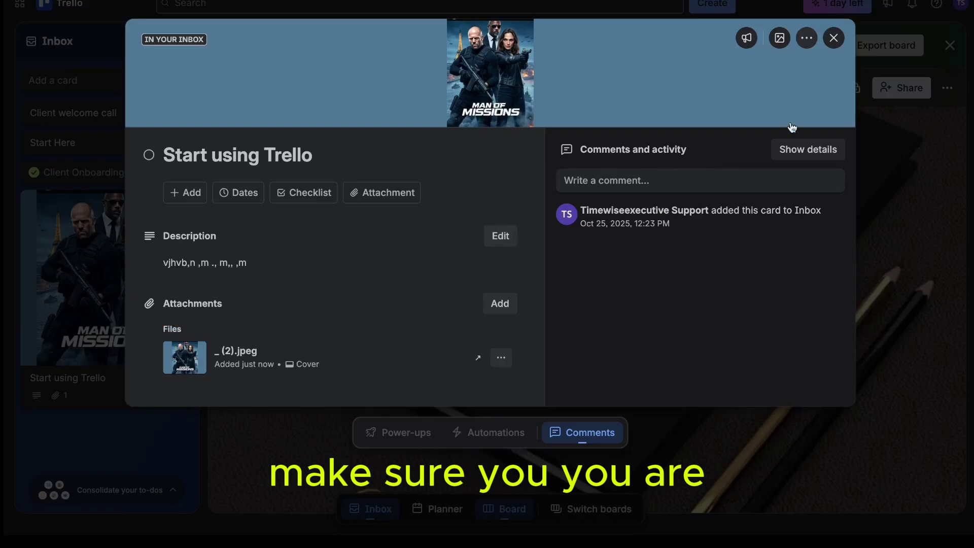
pyautogui.click(834, 38)
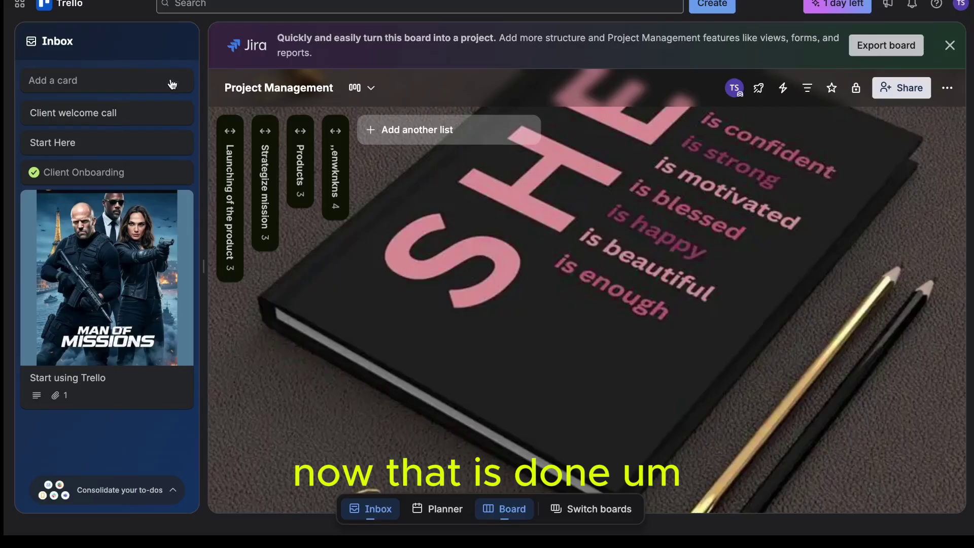
# Show the Planner between the Inbox and the board, and switch to the Timewise Executive Support board
pyautogui.click(442, 510)
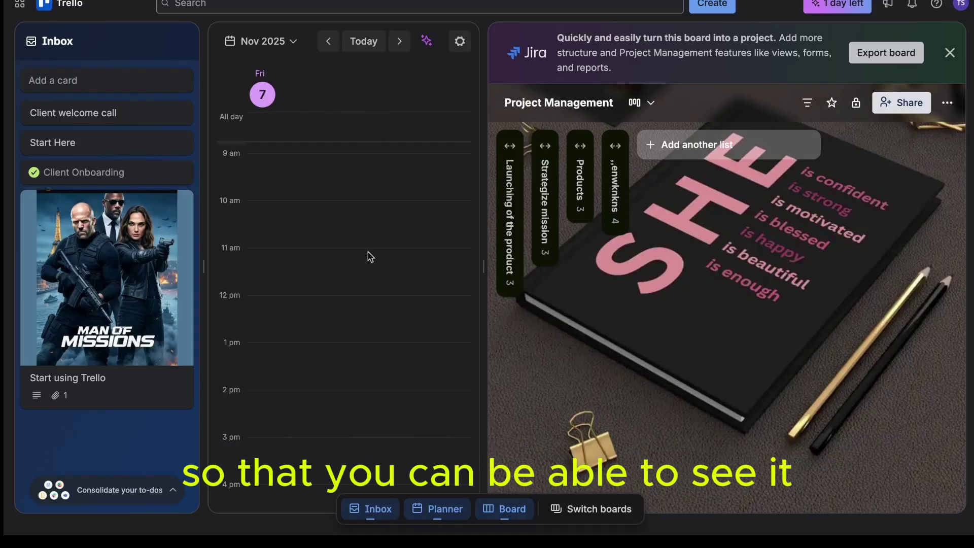
pyautogui.click(601, 512)
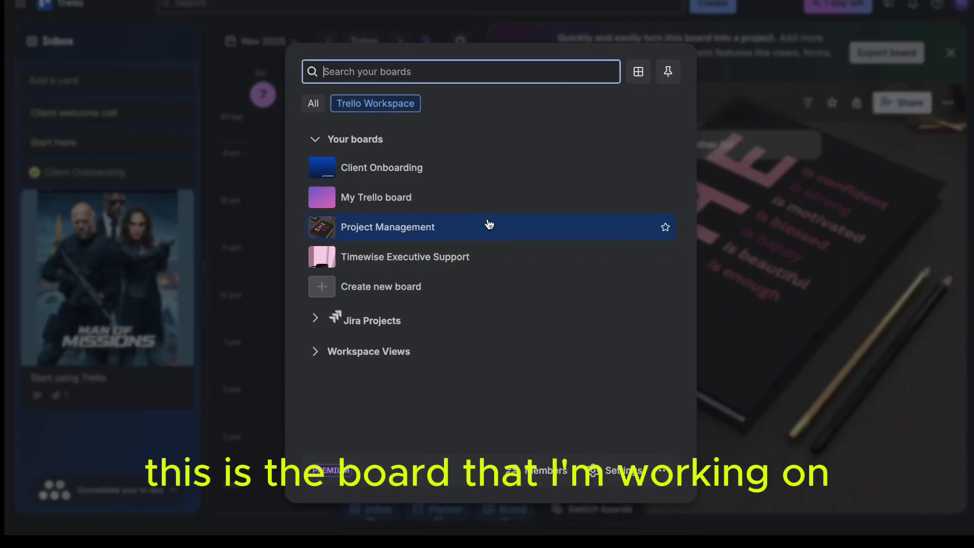
pyautogui.click(464, 261)
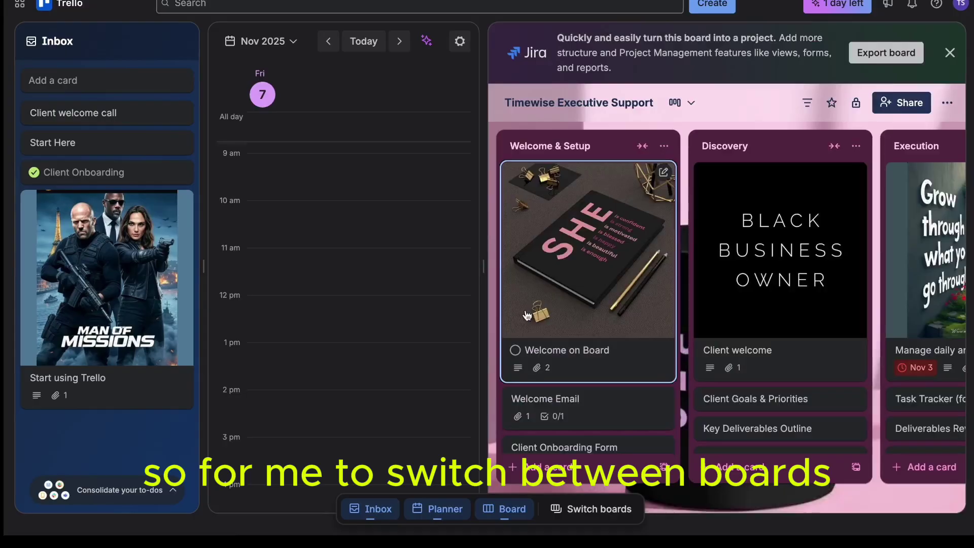
# Open the Client Onboarding board, look through its lists from start to end, and return to Timewise Executive Support
pyautogui.click(585, 511)
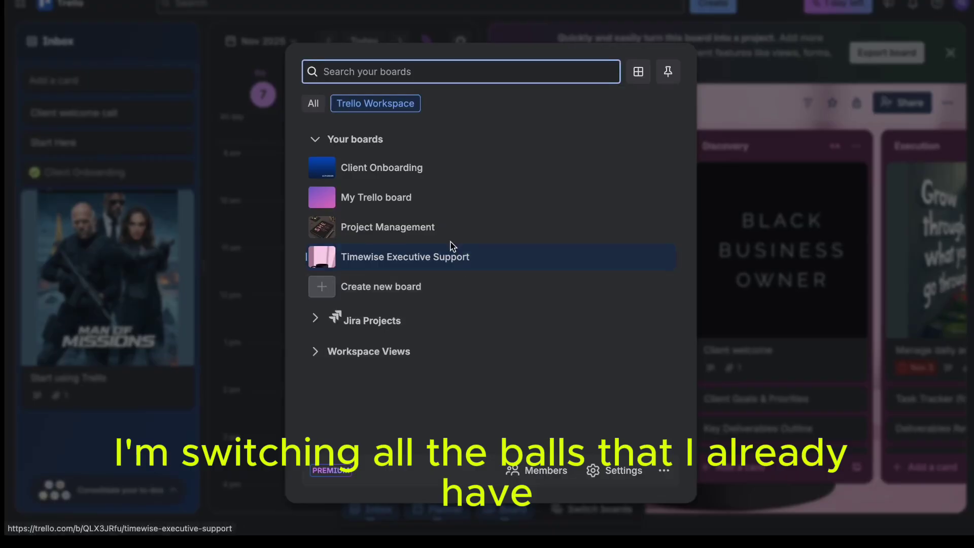
pyautogui.click(431, 171)
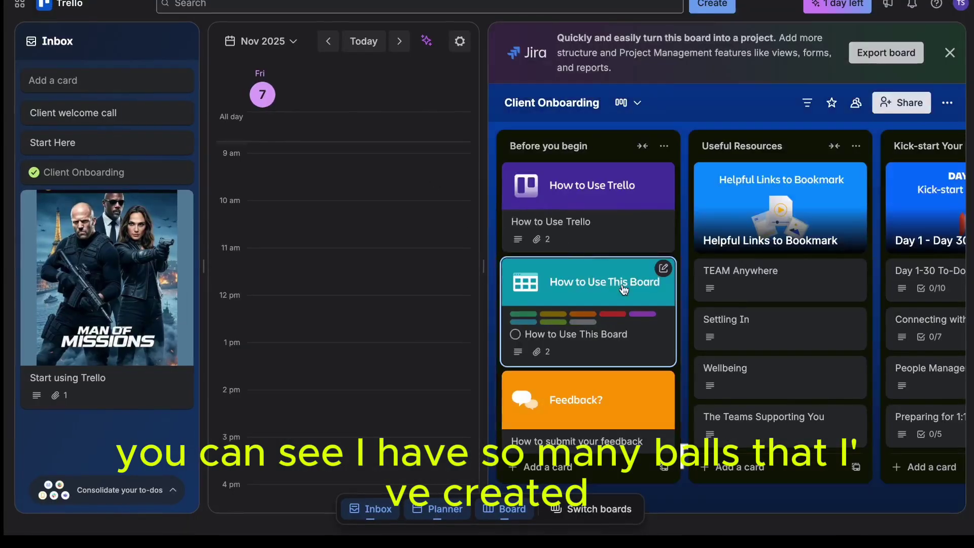
pyautogui.hscroll(15, 624, 289)
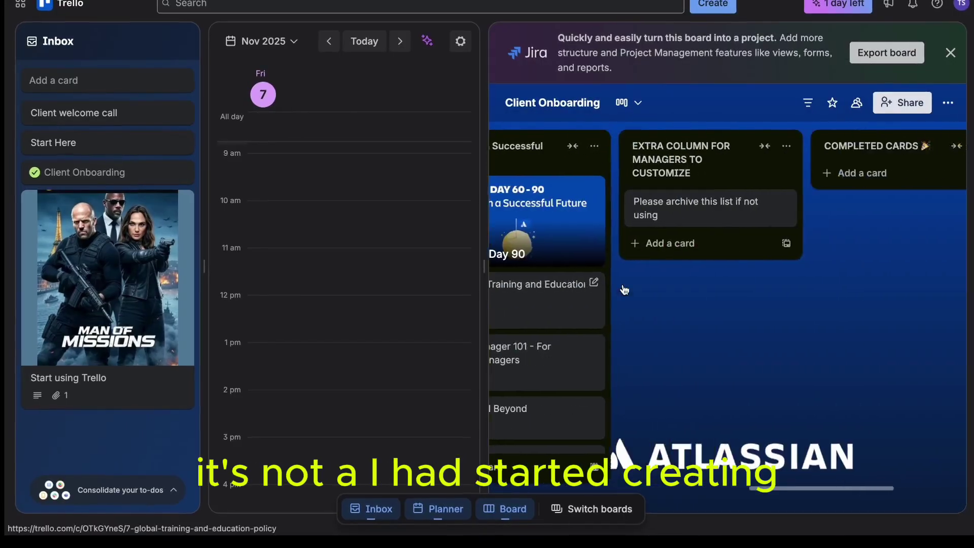
pyautogui.hscroll(3, 624, 289)
pyautogui.hscroll(-15, 624, 289)
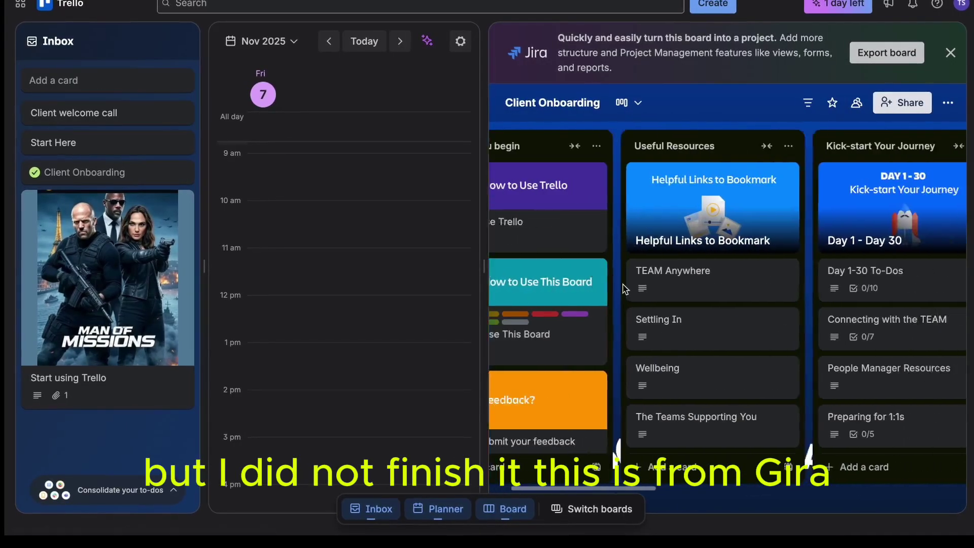
pyautogui.hscroll(8, 625, 289)
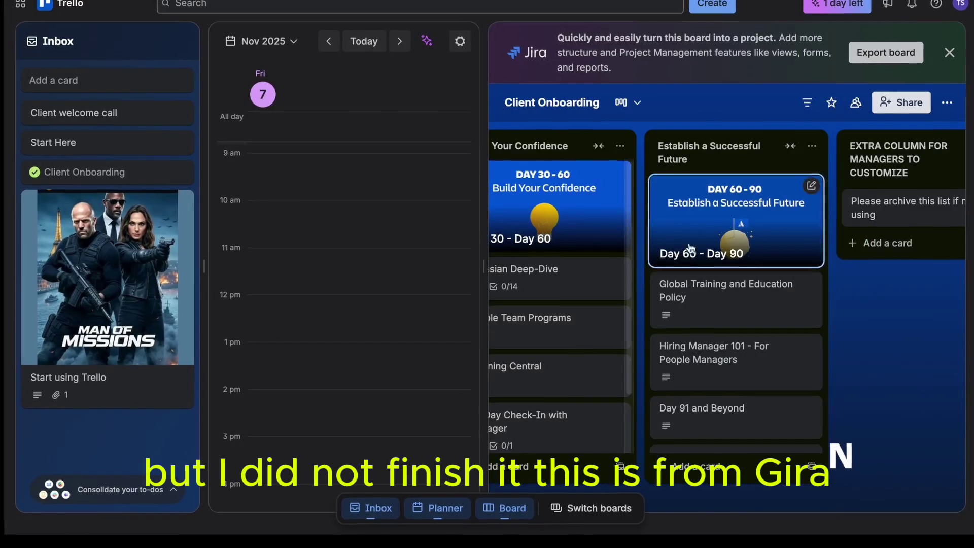
pyautogui.hscroll(-15, 631, 268)
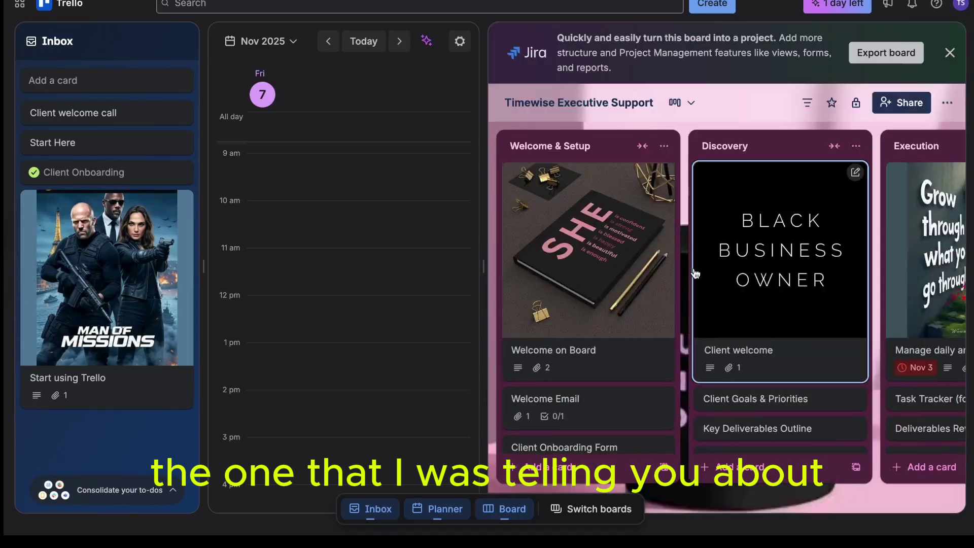
# Look through the lists of the Timewise Executive Support board and view the Client welcome card in Discovery, then close it
pyautogui.hscroll(5, 635, 307)
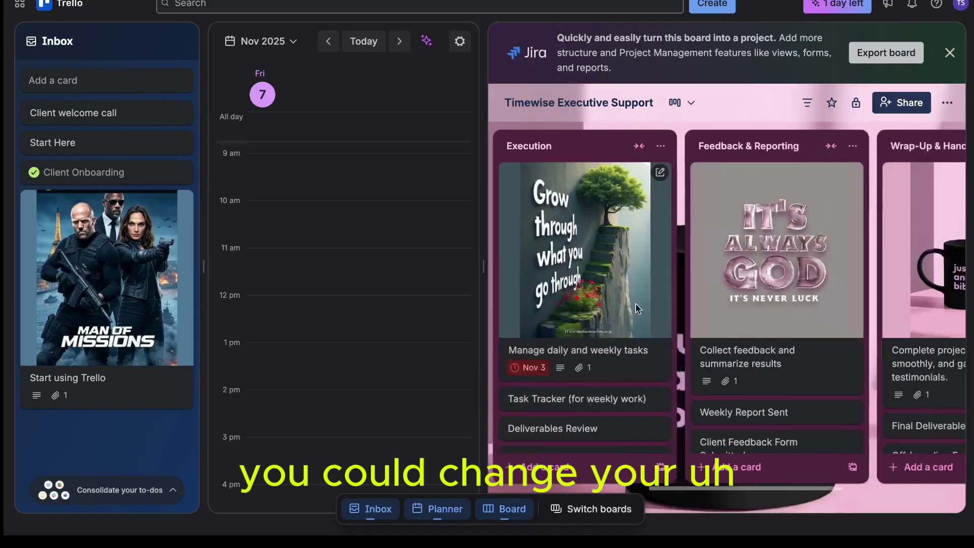
pyautogui.hscroll(3, 636, 308)
pyautogui.hscroll(-10, 636, 307)
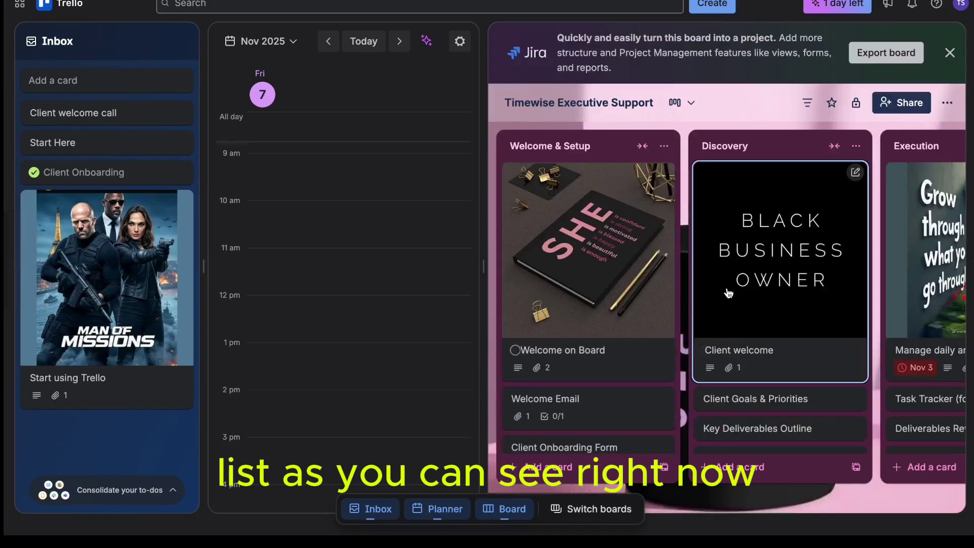
pyautogui.hscroll(5, 729, 294)
pyautogui.hscroll(-5, 729, 294)
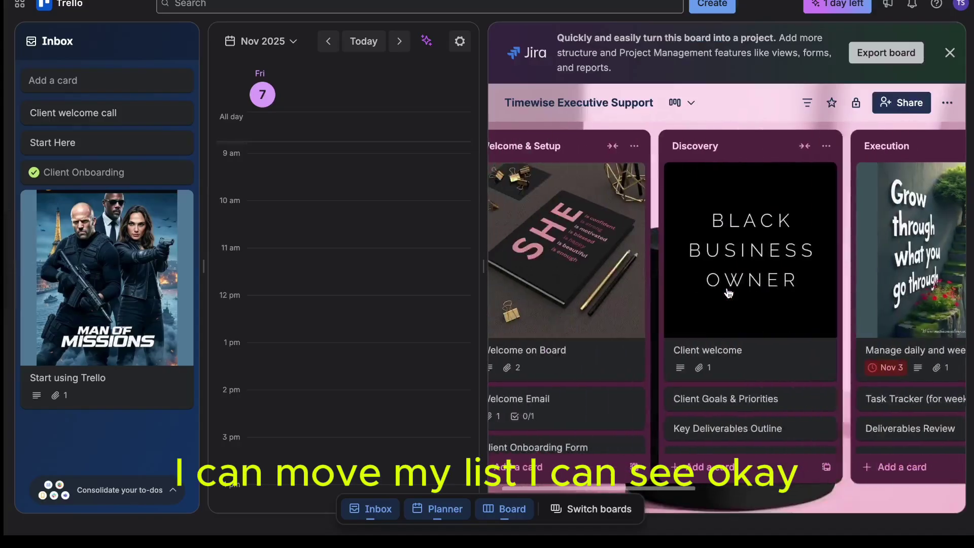
pyautogui.hscroll(-1, 729, 294)
pyautogui.click(778, 284)
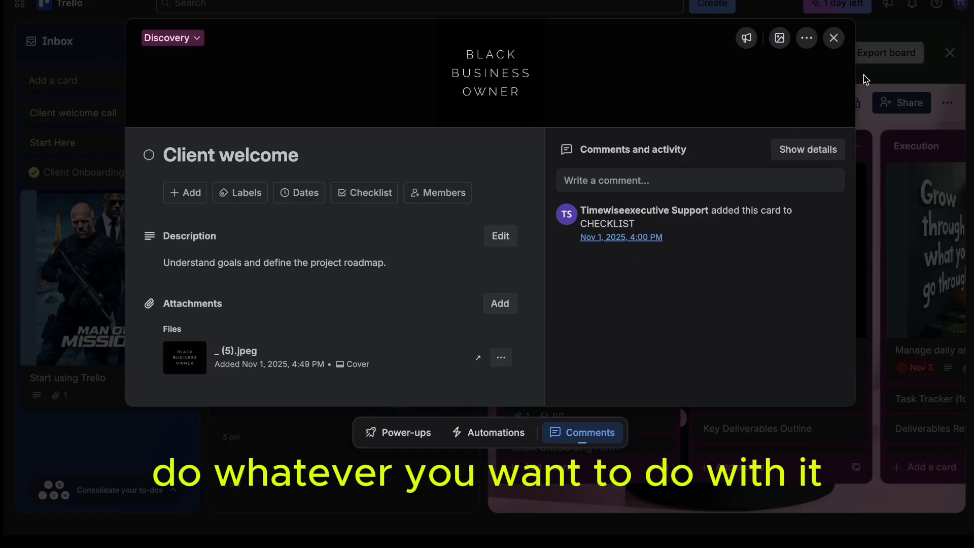
pyautogui.click(834, 37)
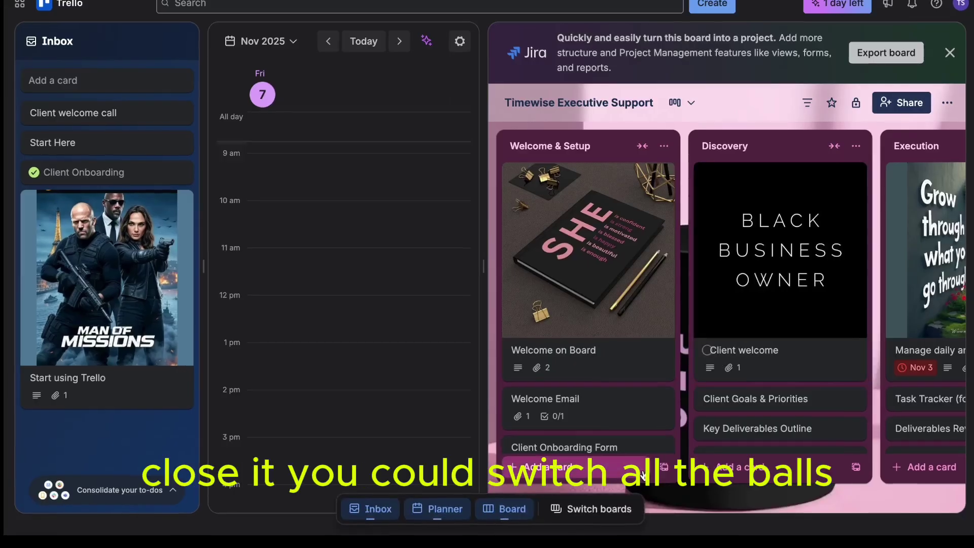
# Switch back to the Project Management board and expand all four collapsed lists
pyautogui.click(599, 509)
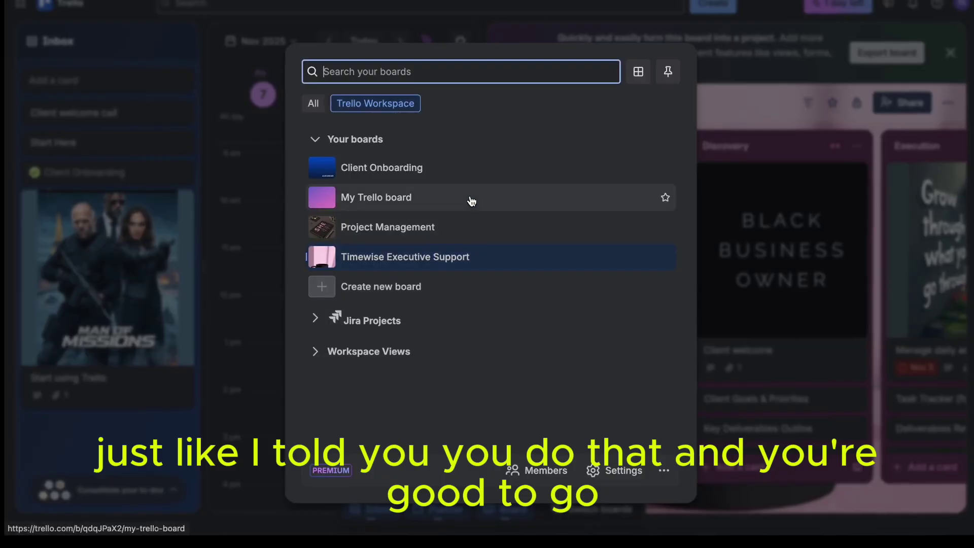
pyautogui.click(445, 227)
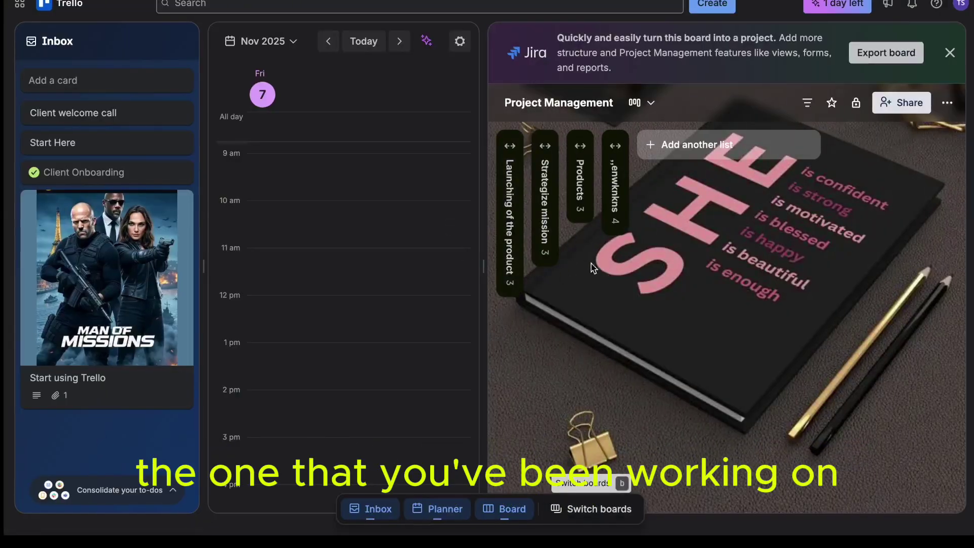
pyautogui.click(615, 146)
pyautogui.click(581, 146)
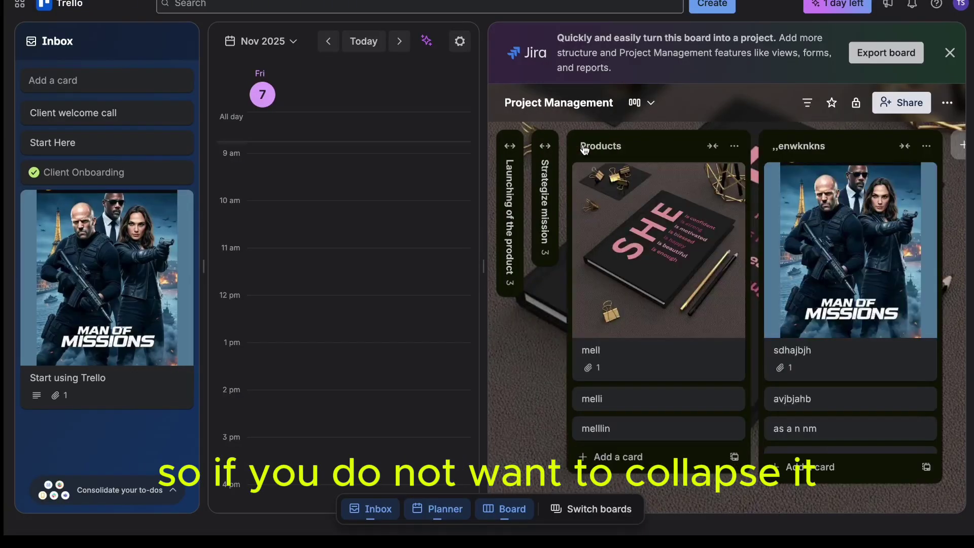
pyautogui.click(547, 146)
pyautogui.click(511, 146)
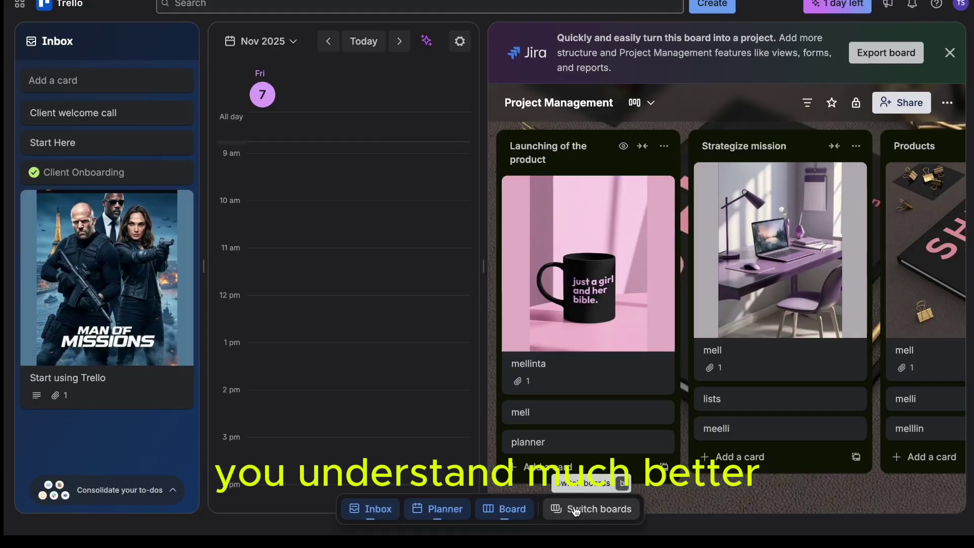
# Hide the board and the Planner so only the Inbox is shown, and bring the board back beside it
pyautogui.click(513, 510)
pyautogui.click(445, 509)
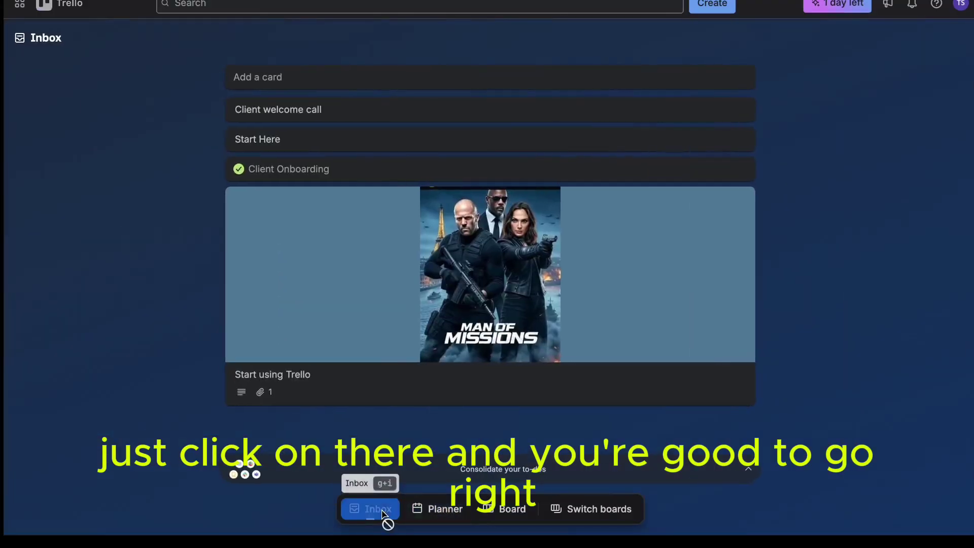
pyautogui.click(507, 510)
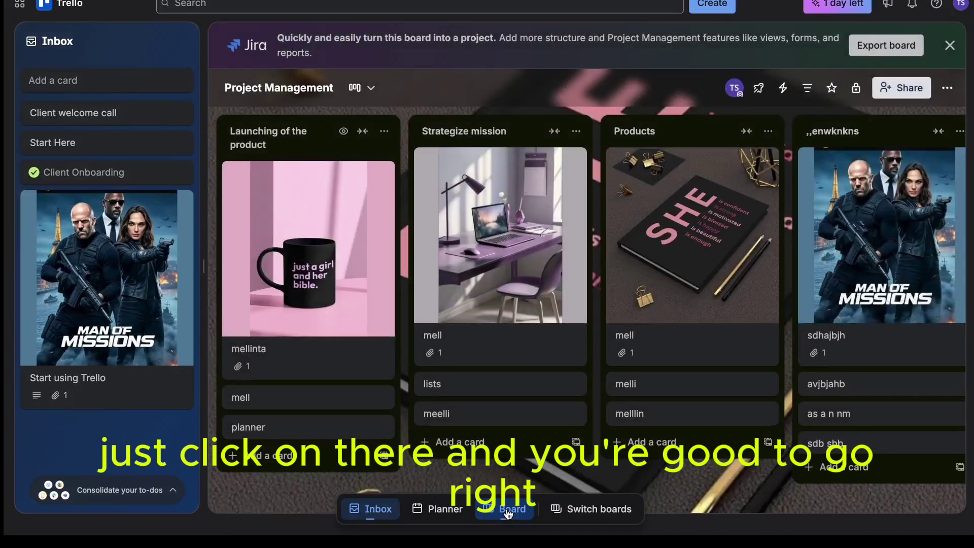